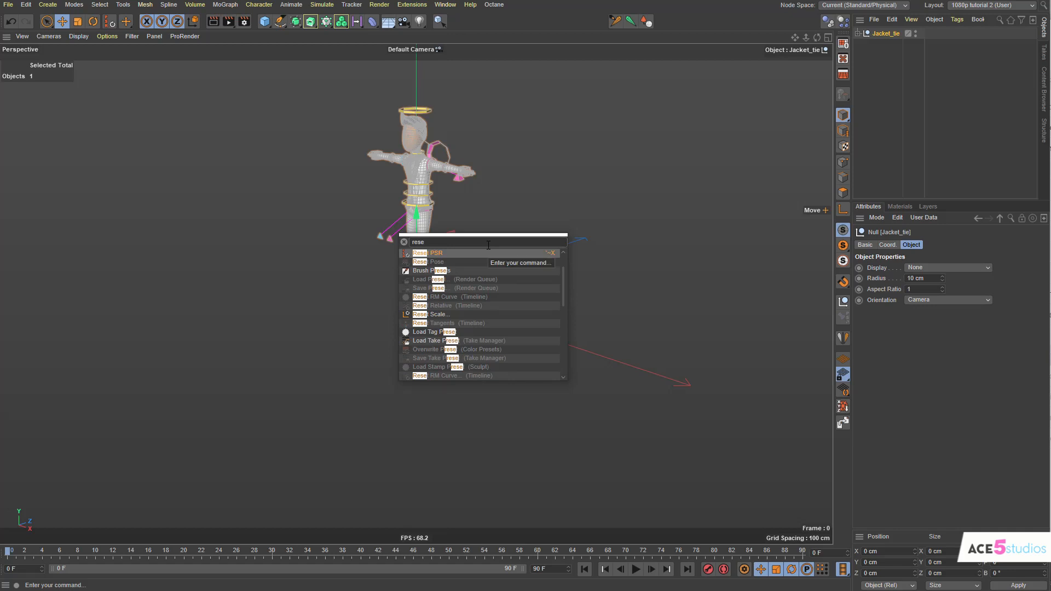
Step: Reset the position, scale and rotation of the Jacket_tie null with Reset PSR and deselect it
key("Return")
left_click_drag(414, 297, 459, 272, "alt")
middle_click_drag(414, 250, 457, 300, "alt")
right_click_drag(457, 300, 502, 301, "alt")
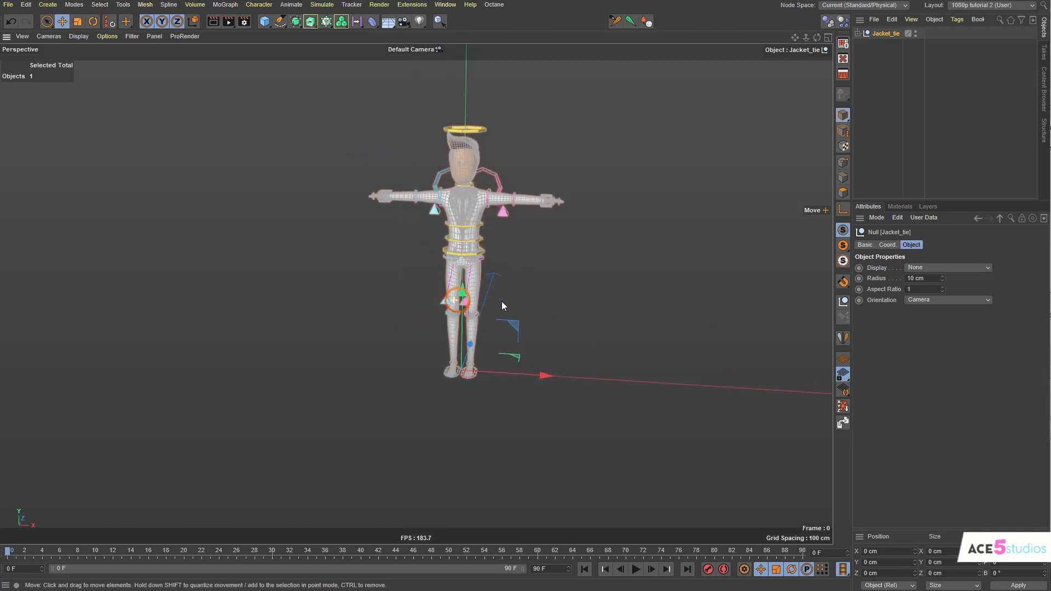
mouse_move(503, 305)
left_mouse_down("alt")
mouse_move(413, 295)
mouse_move(553, 293)
left_mouse_up("alt")
left_click(404, 274)
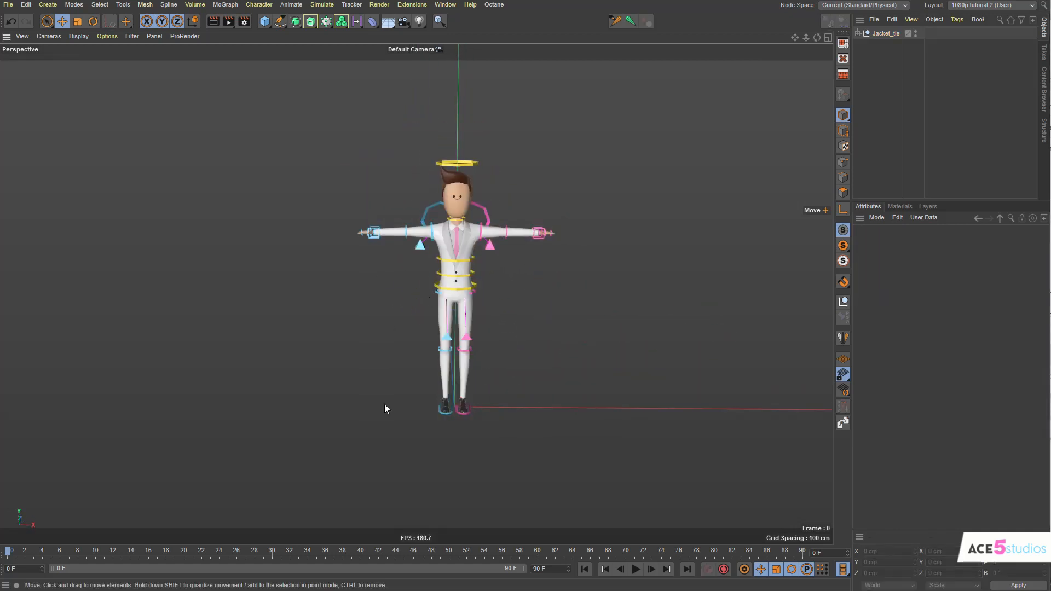
Step: Delete the Accessories and Control groups from the Jacket_tie hierarchy and disable the Mesh subdivision surface
left_click(886, 36)
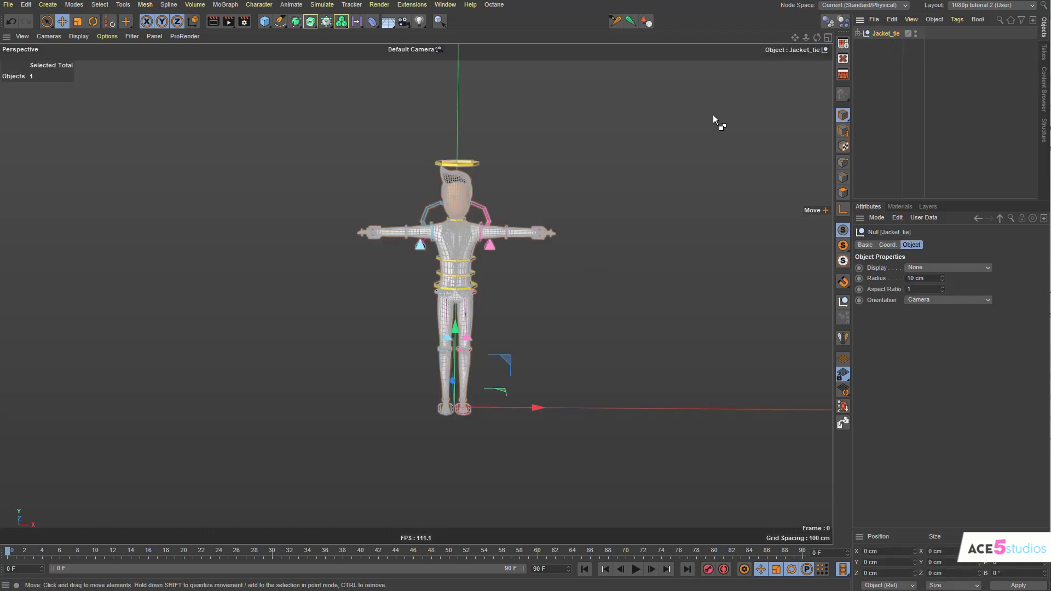
left_click_drag(712, 114, 628, 219, "alt")
middle_click_drag(441, 161, 470, 241, "alt")
scroll(469, 241, "up", 4)
left_click_drag(469, 241, 502, 242, "alt")
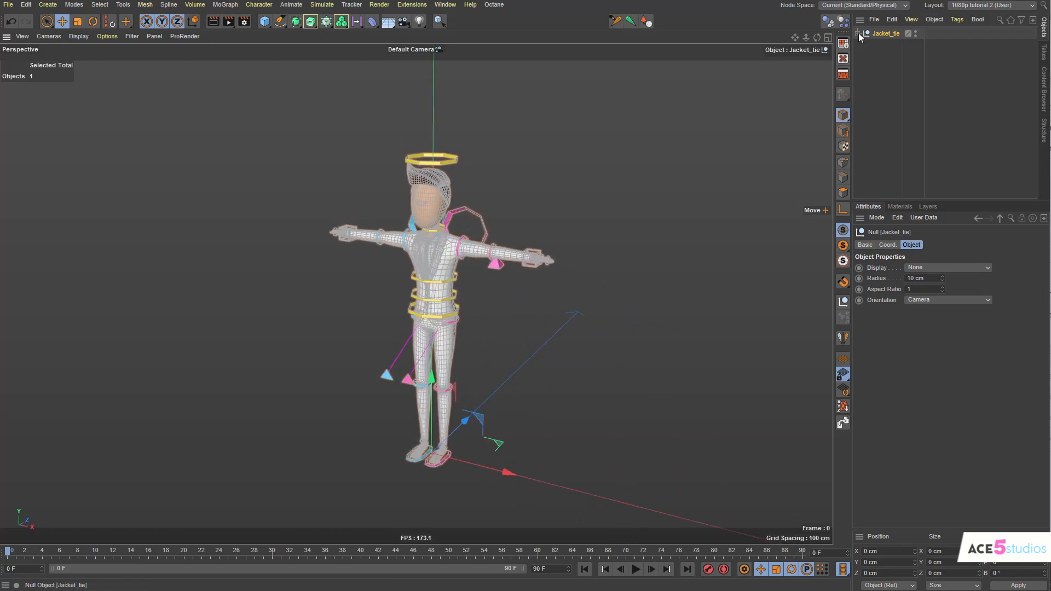
left_click(857, 34)
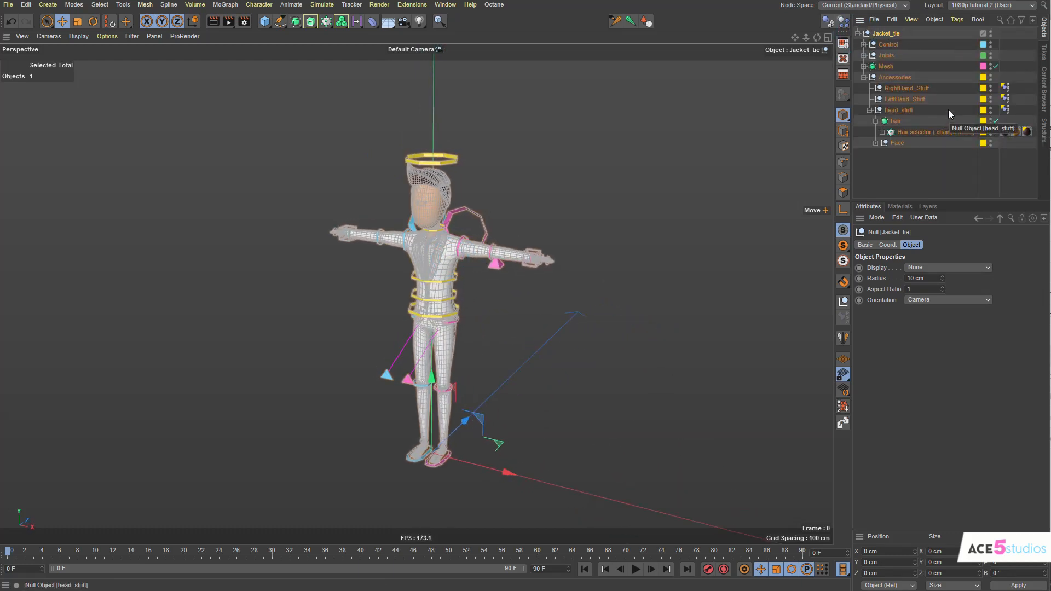
left_click(903, 77)
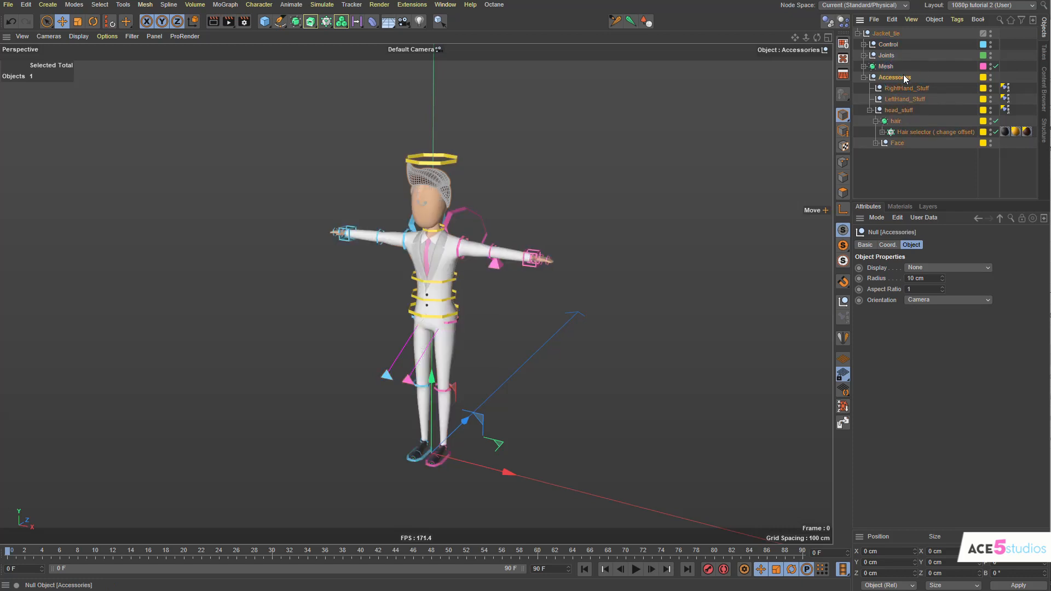
key("Delete")
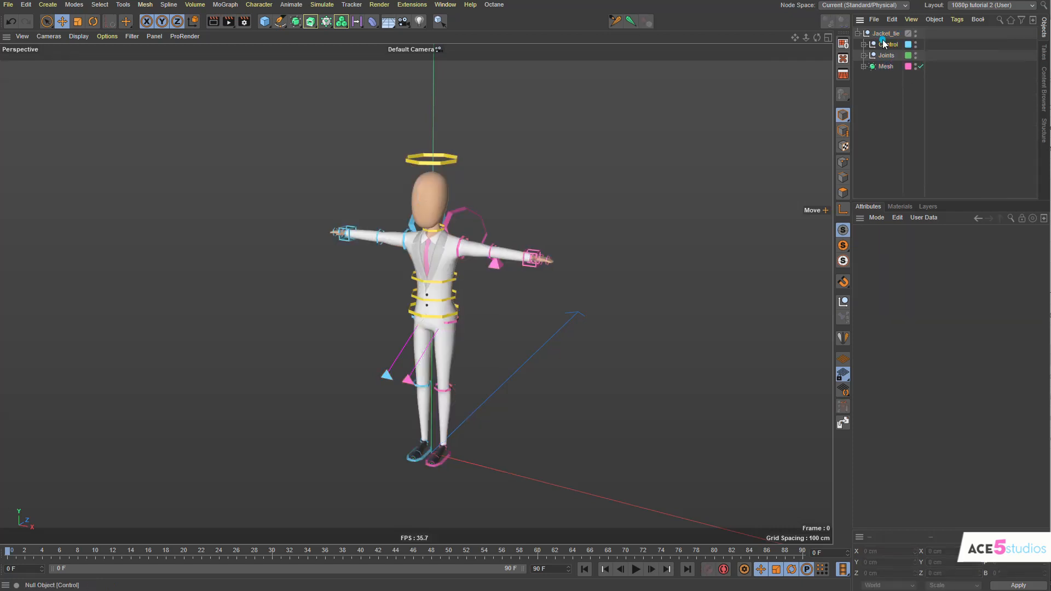
key("Delete")
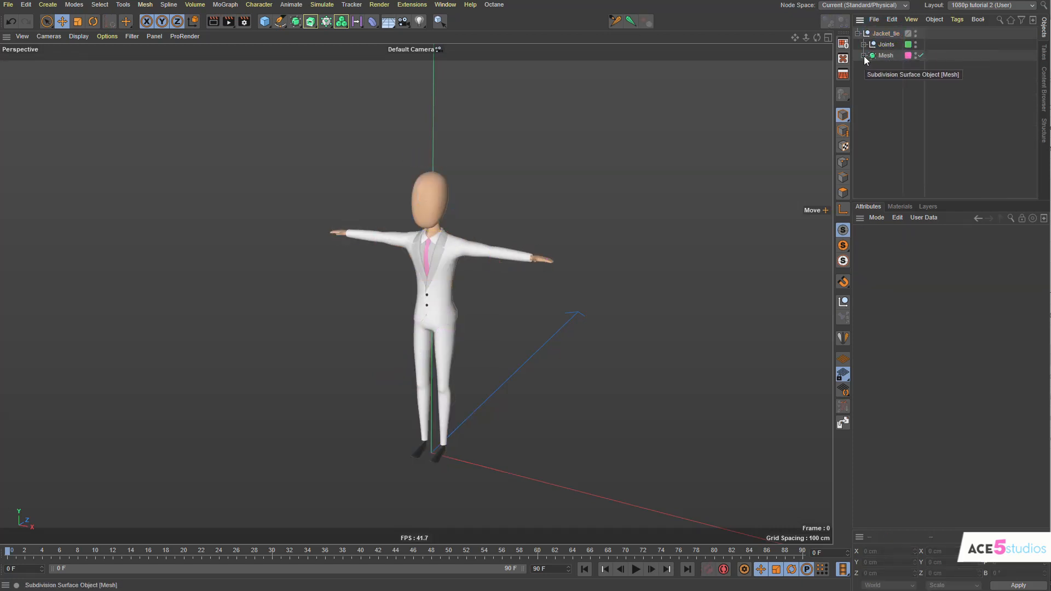
left_click(863, 55)
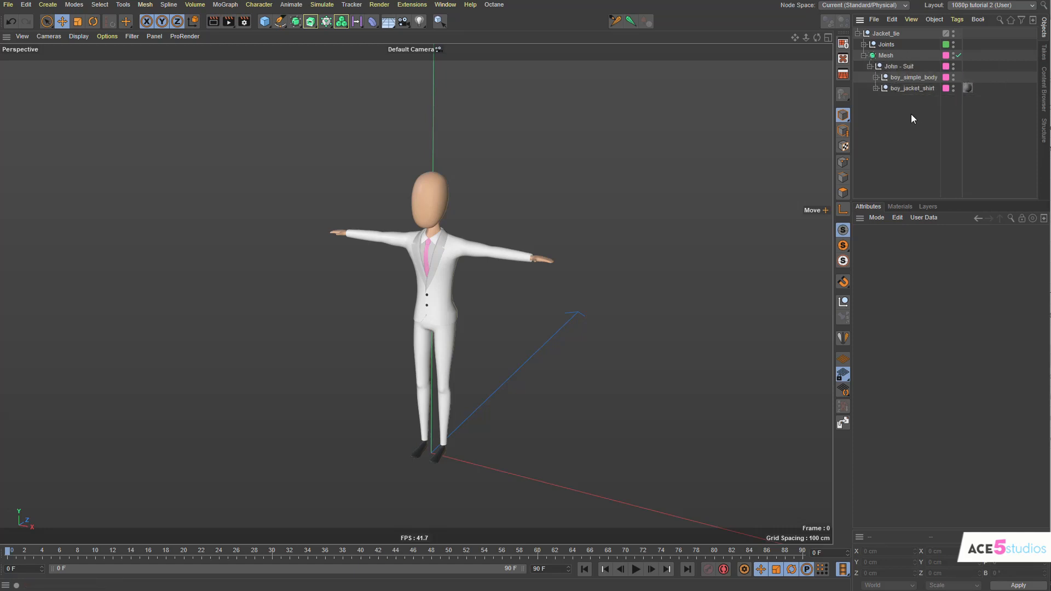
left_click(956, 56)
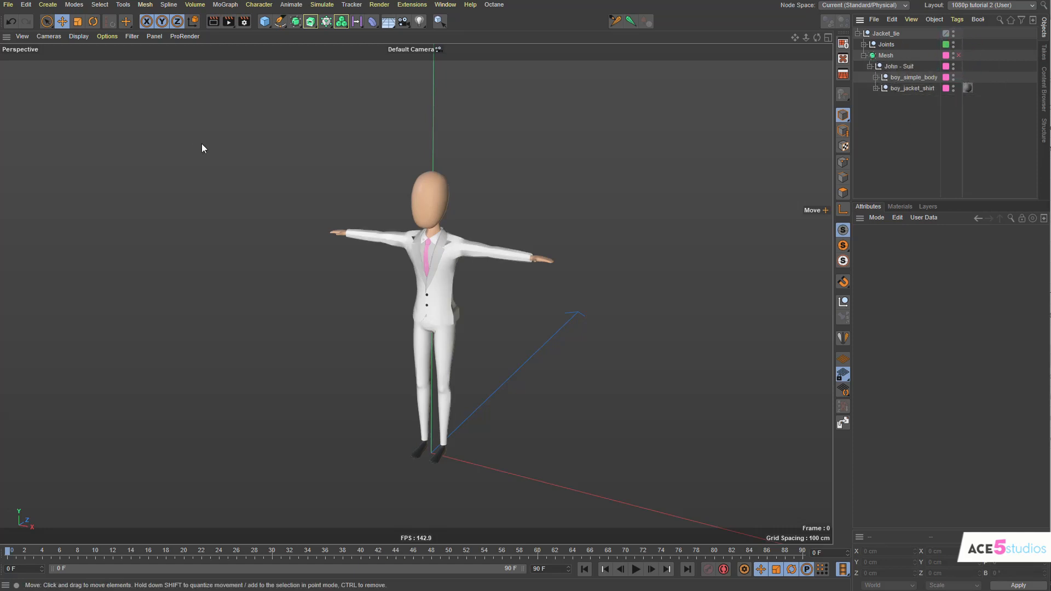
Step: Export the stripped character as an FBX file, overwriting the existing joh suit rig mixamo.fbx
left_click(8, 8)
mouse_move(90, 201)
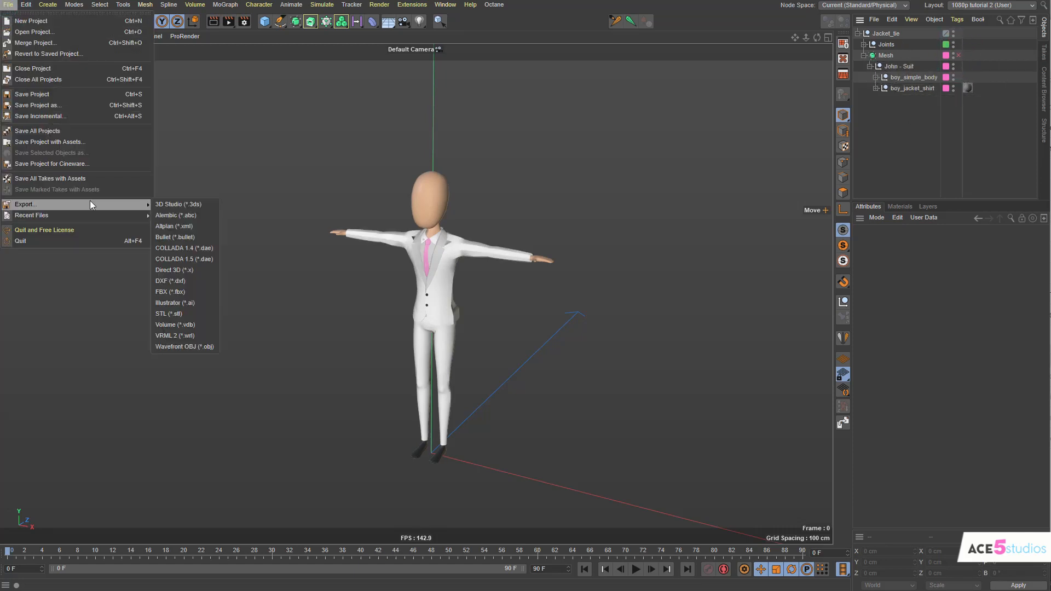
left_click(190, 292)
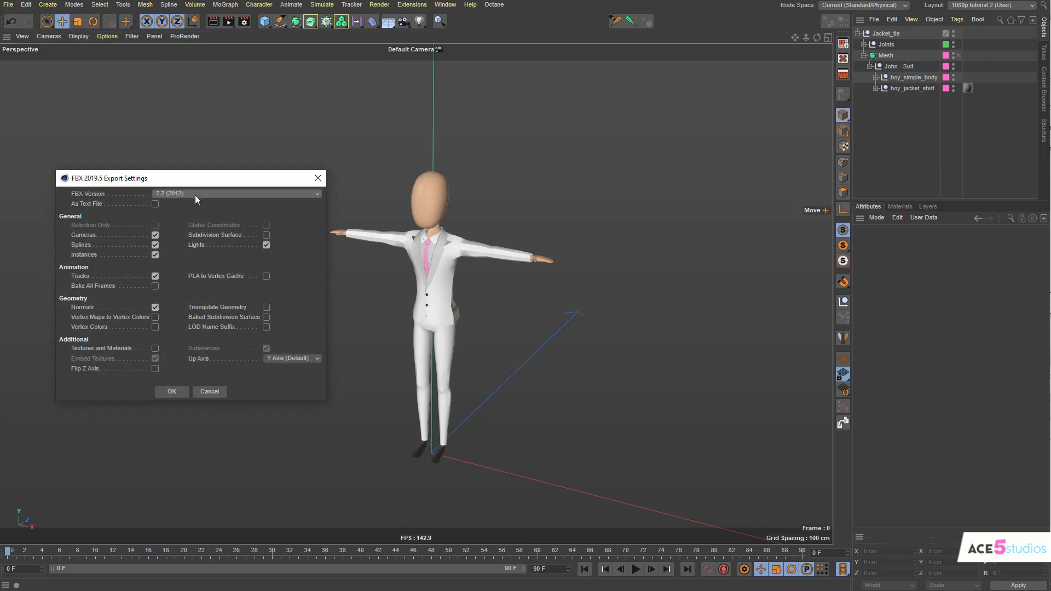
left_click(171, 390)
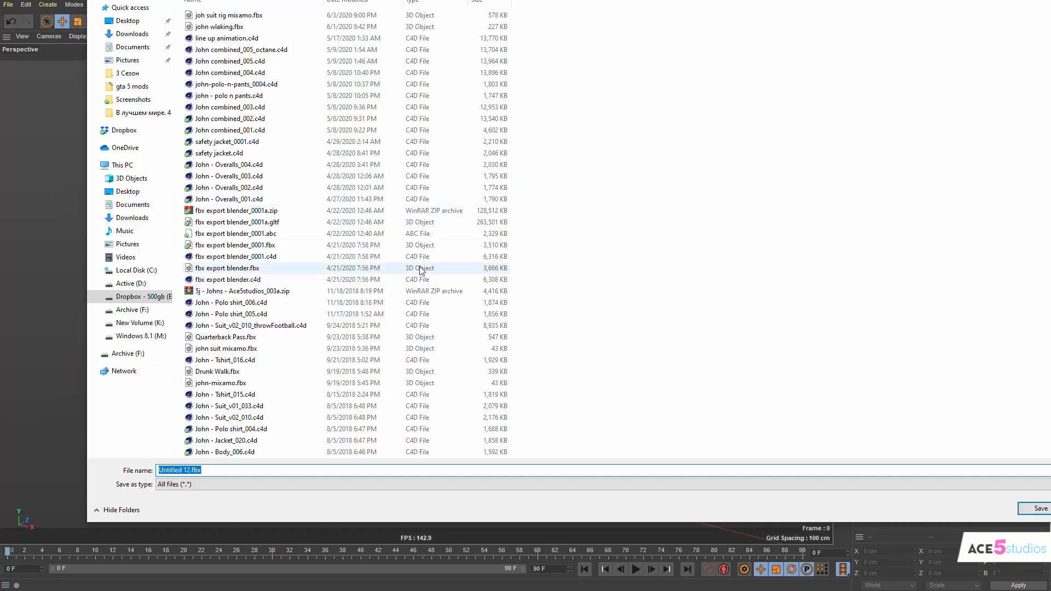
left_click(255, 16)
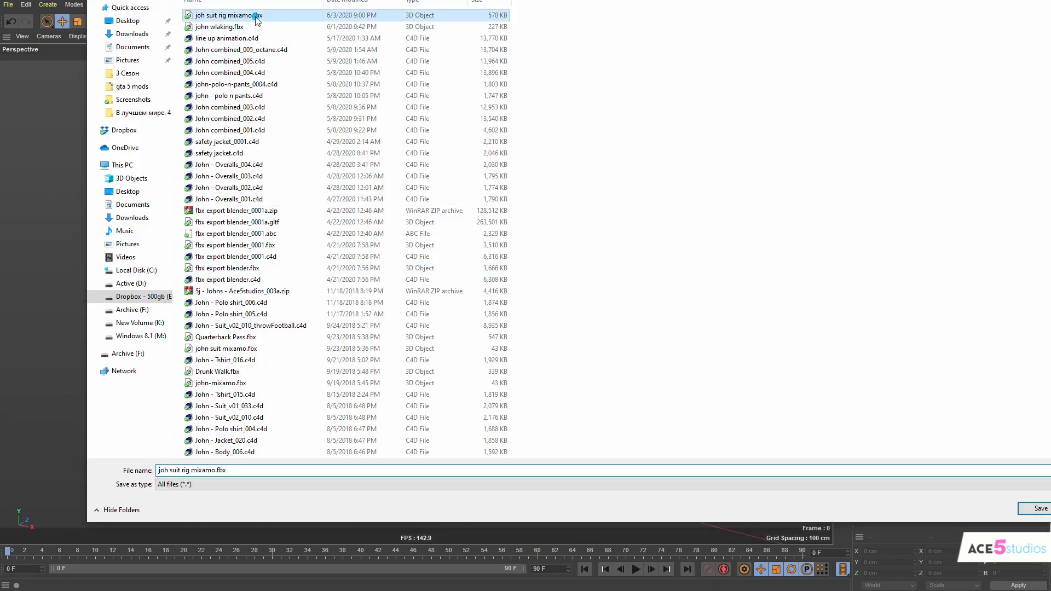
left_click(1037, 514)
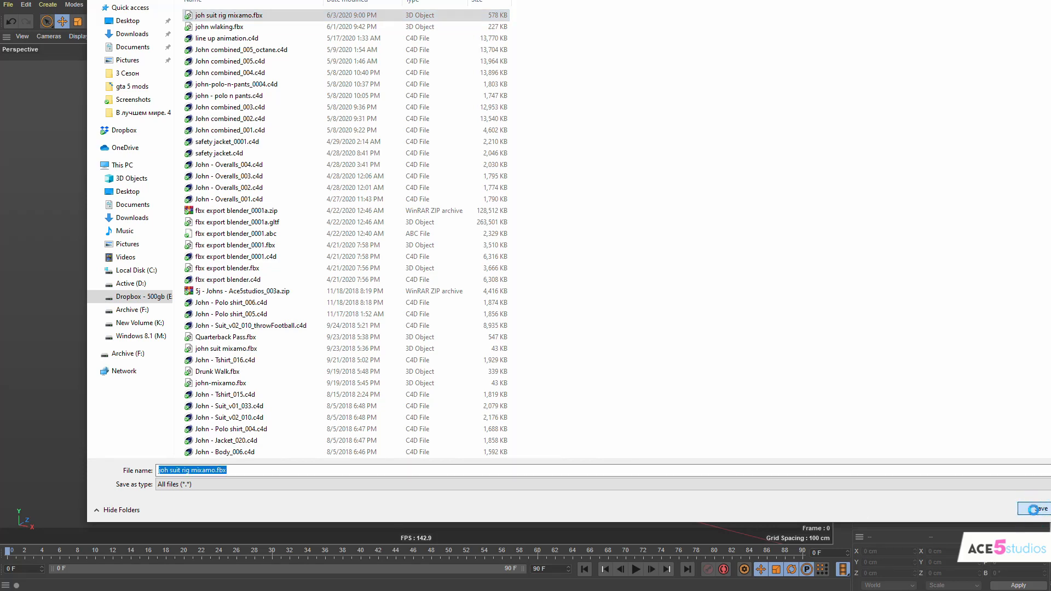
left_click(587, 238)
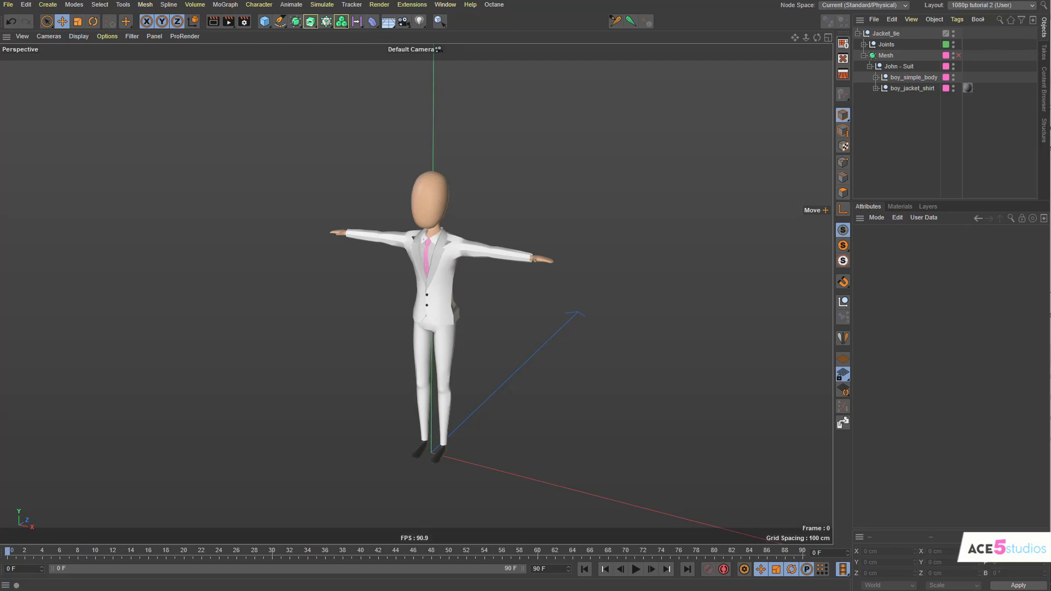
Step: Switch to Mixamo in the browser, upload joh suit rig mixamo.fbx and accept it as the new character
key("alt+Tab")
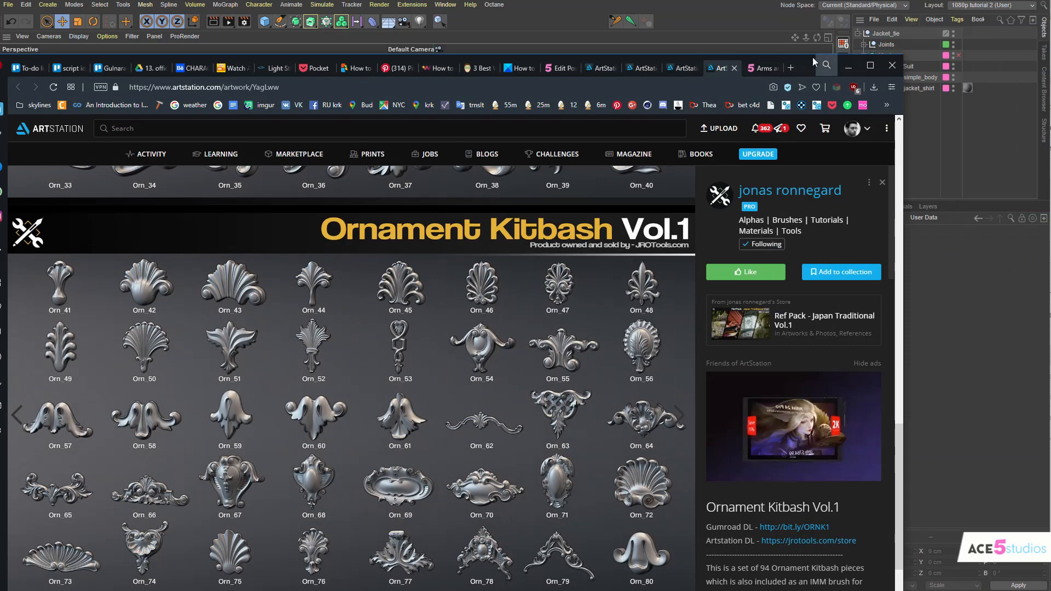
key("alt+Tab")
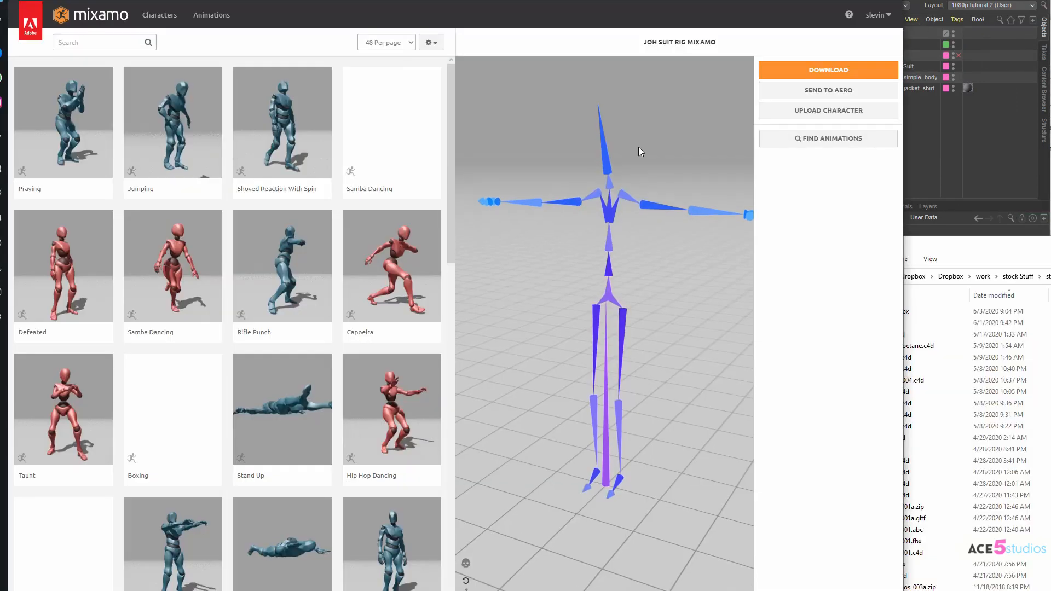
left_click(800, 110)
left_click(933, 245)
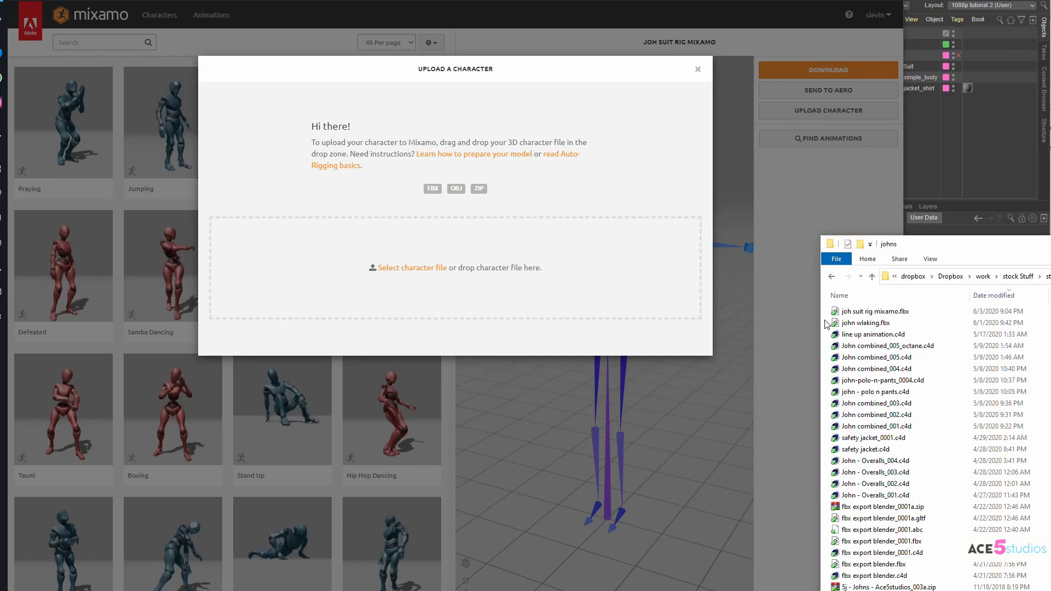
left_click_drag(877, 312, 459, 245)
left_click_drag(875, 311, 524, 263)
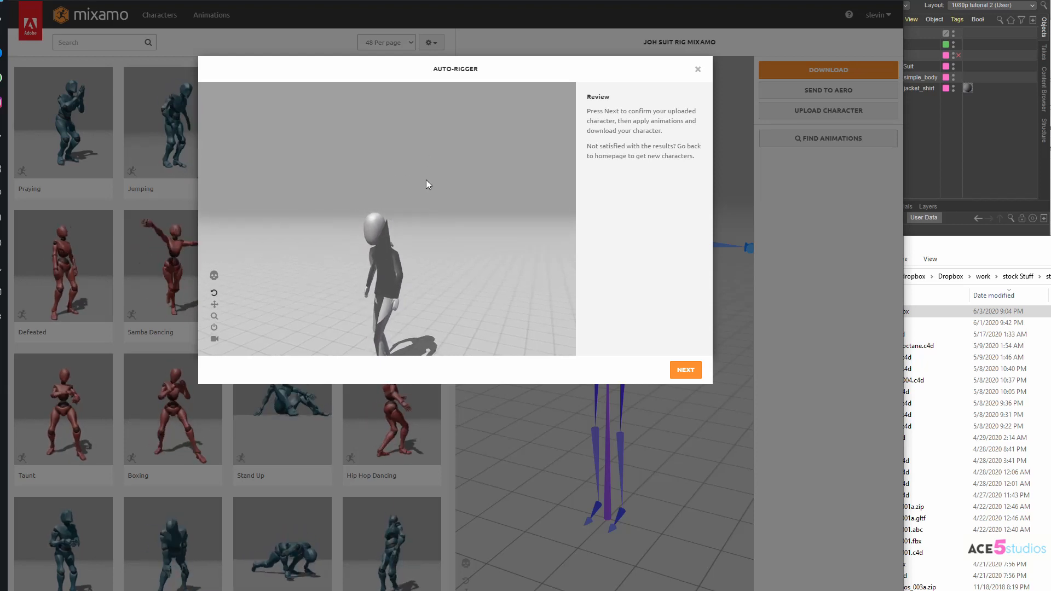
left_click(687, 370)
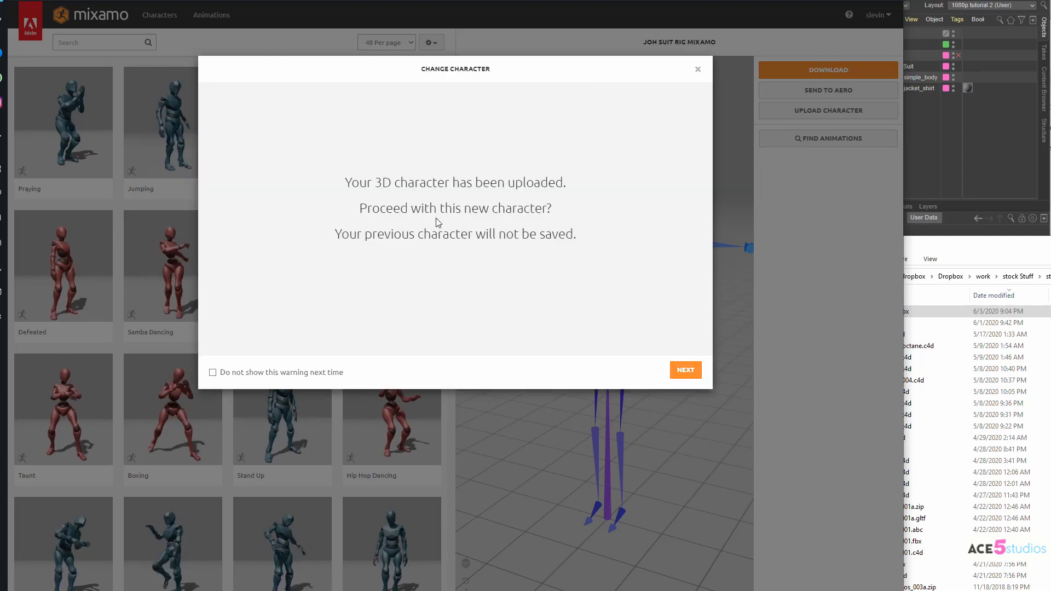
left_click(686, 371)
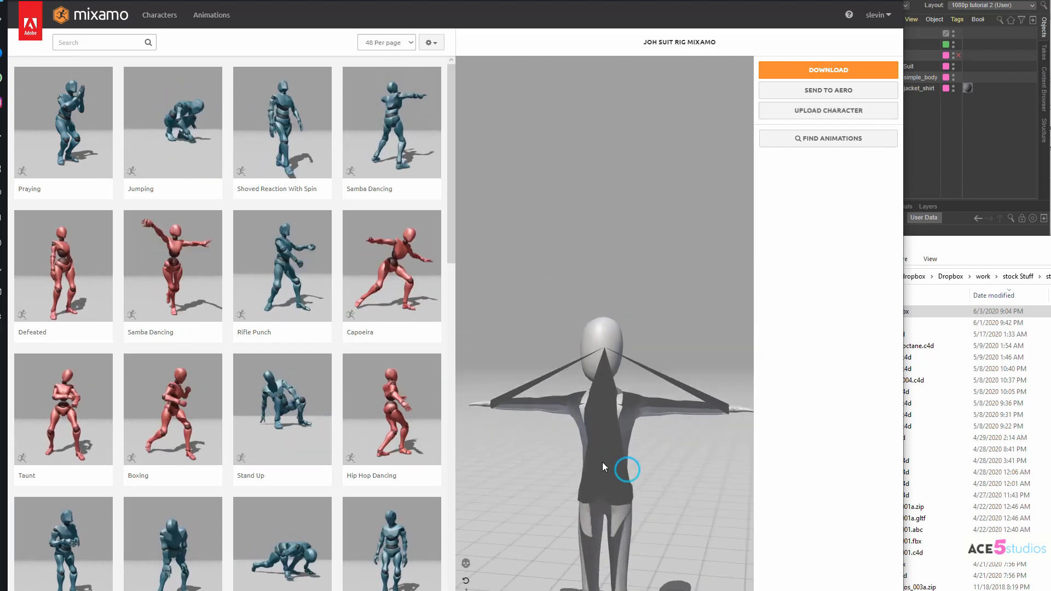
Step: Search the animations for "walk", apply the red figure's Walking animation from the first row to the character and set it to In Place
left_click_drag(613, 470, 590, 388)
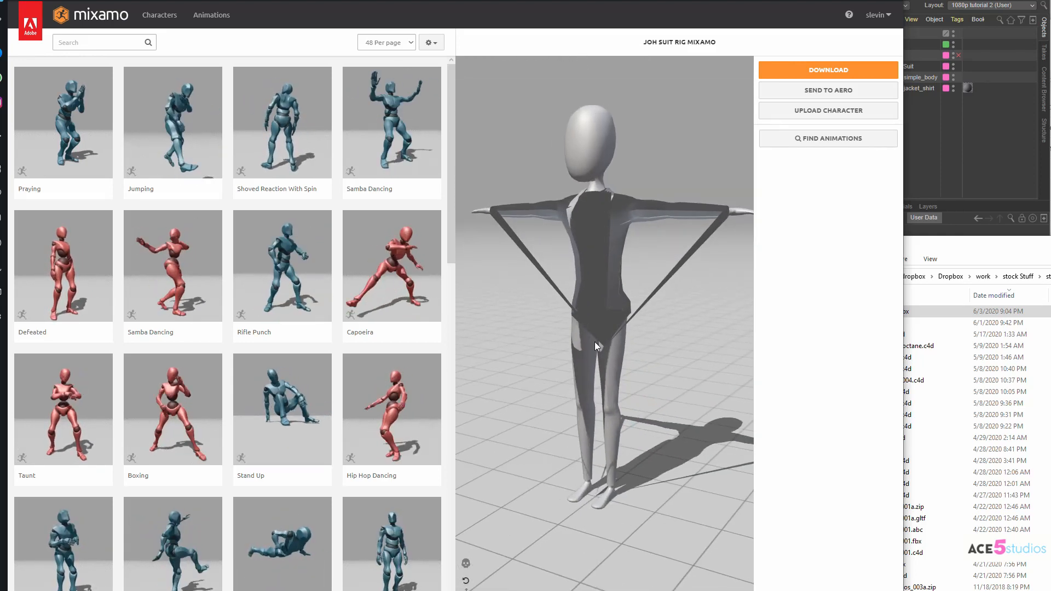
left_click(101, 37)
type("walk")
key("Return")
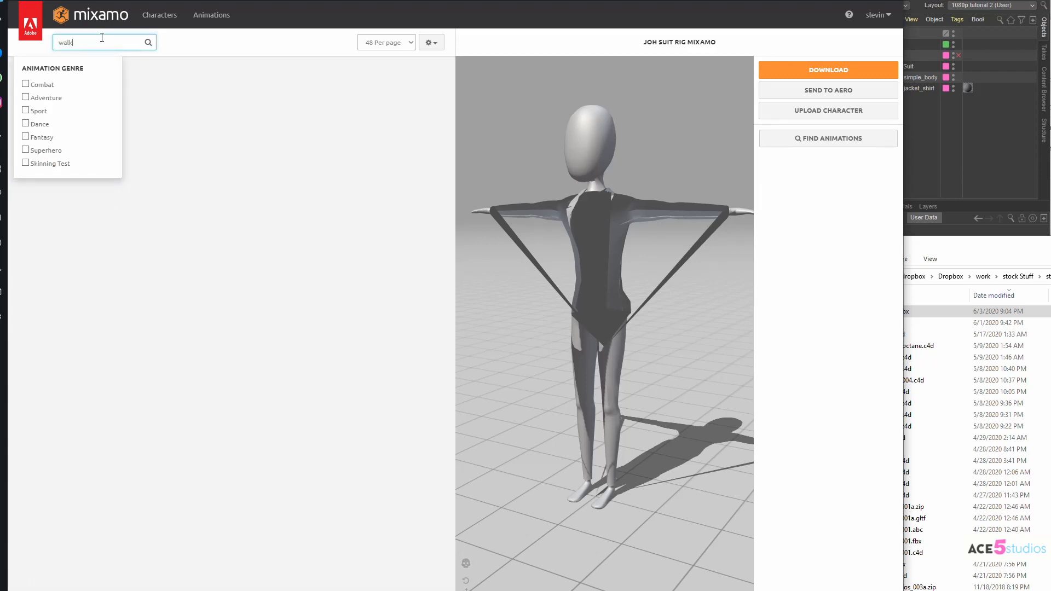
left_click(281, 176)
left_click(391, 164)
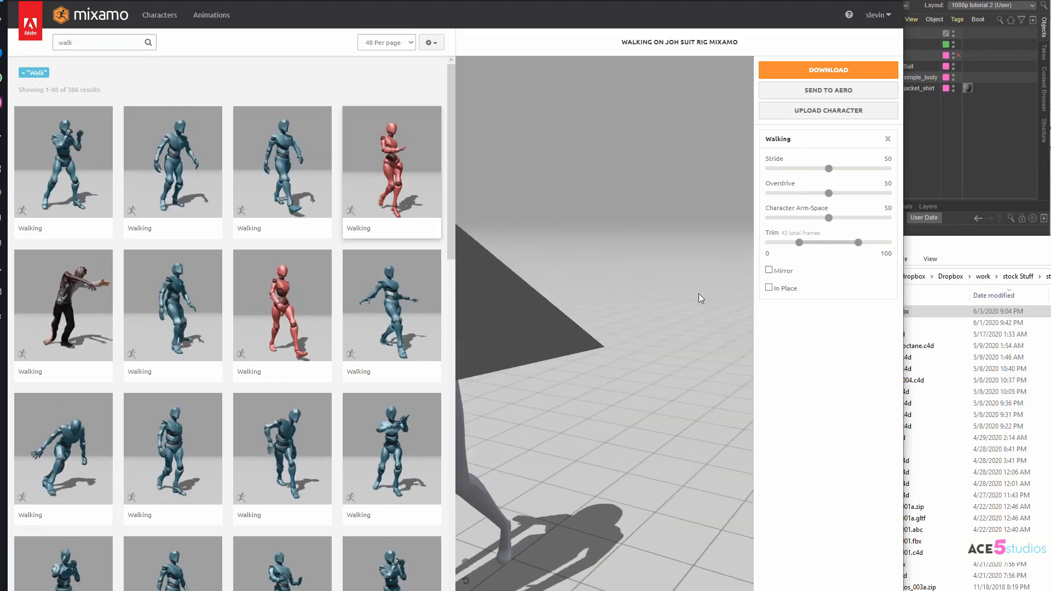
left_click(769, 287)
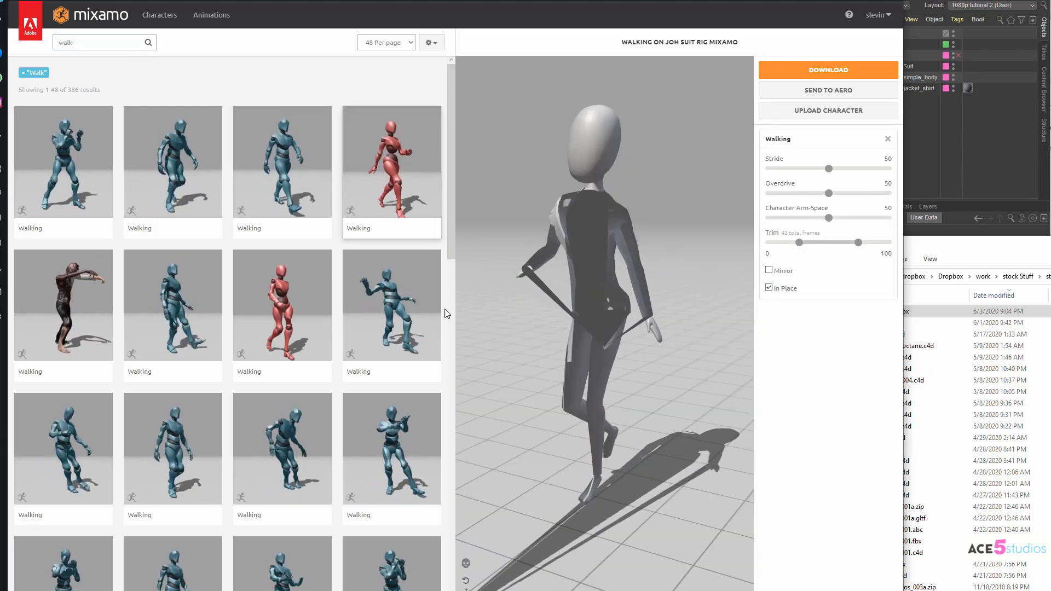
Step: Download the animated character as john wlaking.fbx, replacing the existing file
left_click(814, 70)
left_click(608, 197)
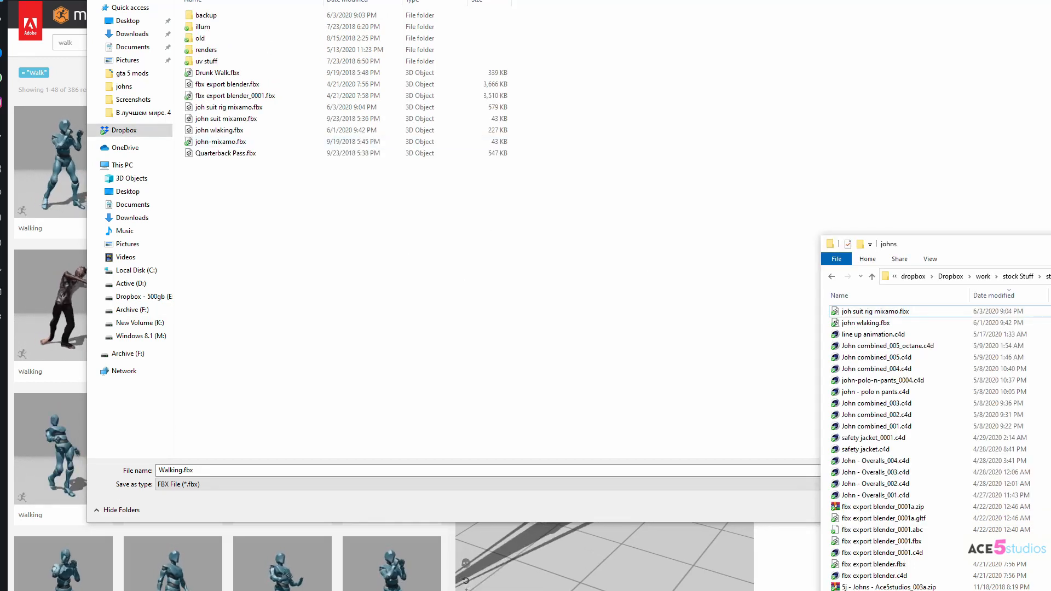
left_click_drag(526, 1, 465, 30)
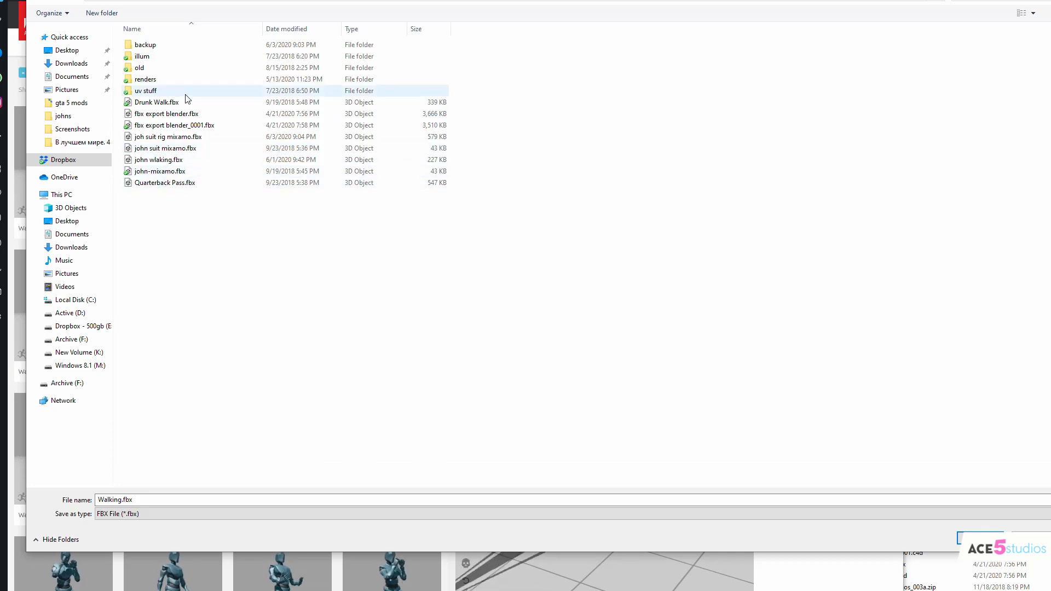
left_click(198, 160)
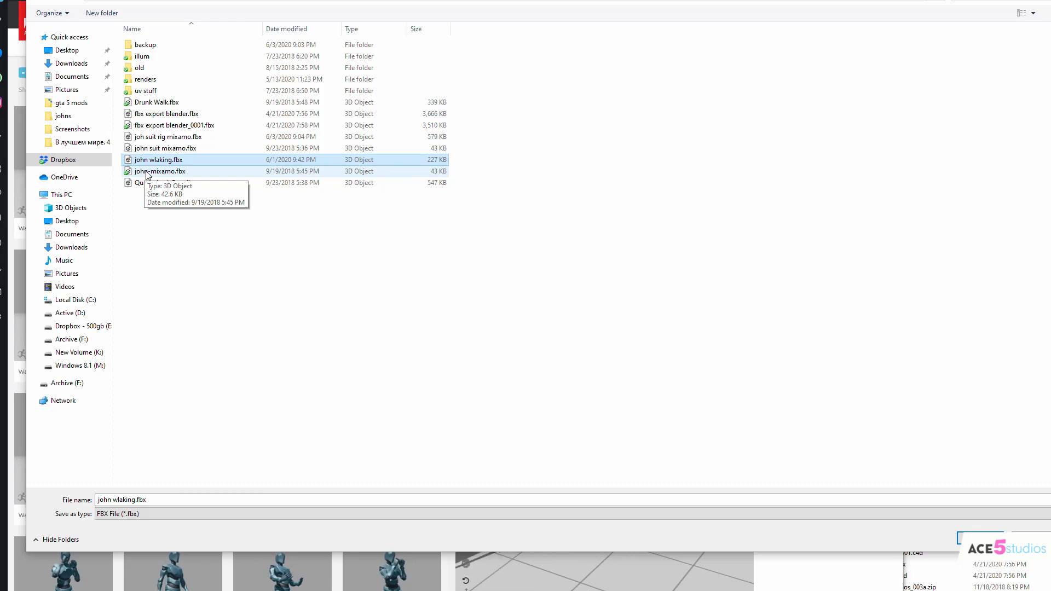
left_click(979, 539)
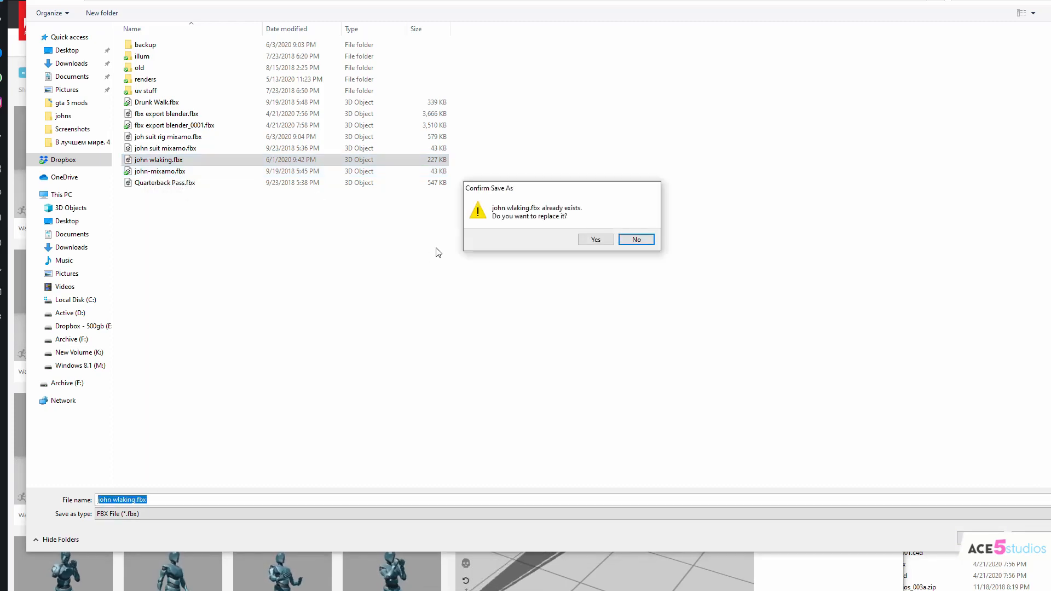
left_click(595, 239)
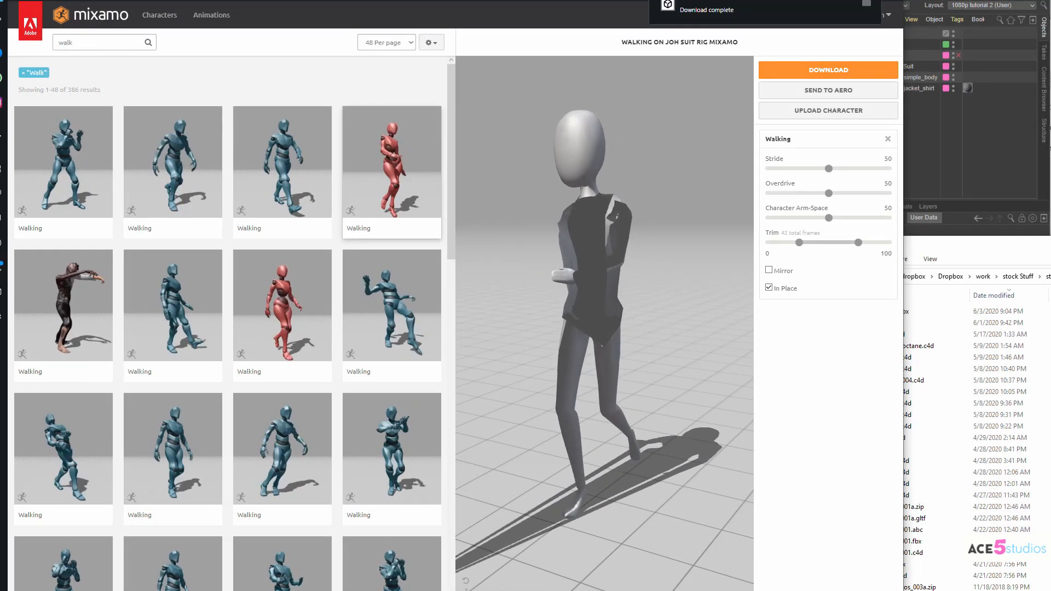
Step: Select john wlaking.fbx in the johns folder, then switch to Cinema 4D and bring up the Untitled 11 project containing the full rig
left_click(954, 244)
left_click_drag(870, 311, 946, 133)
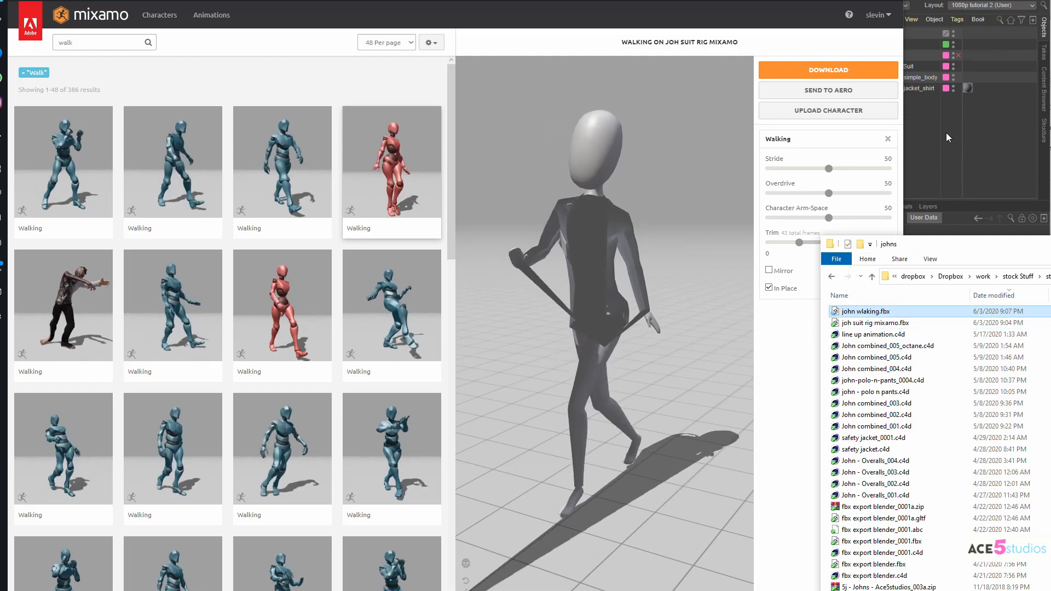
left_click(946, 132)
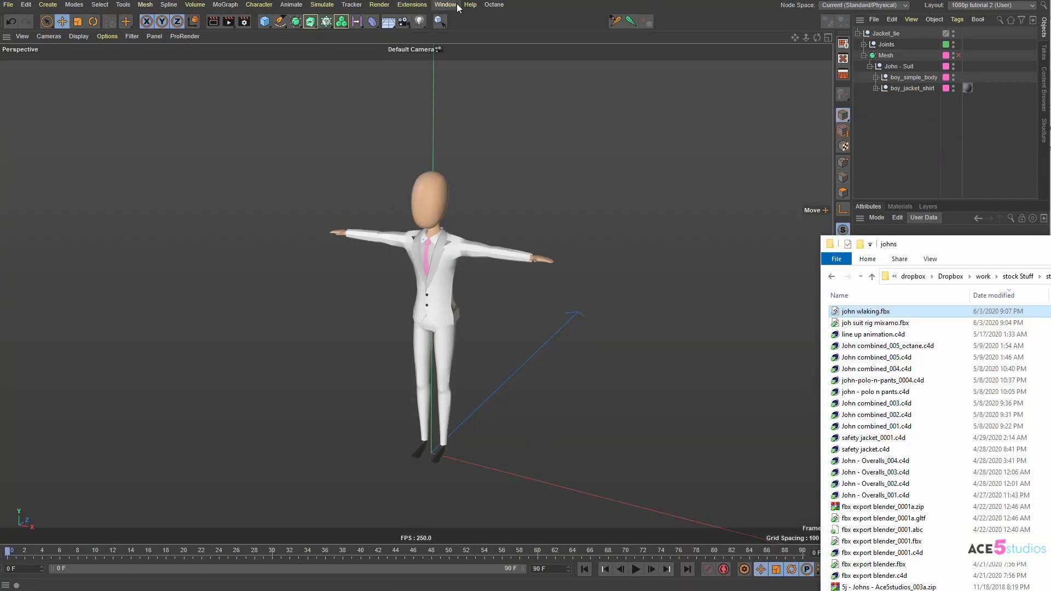
left_click(445, 4)
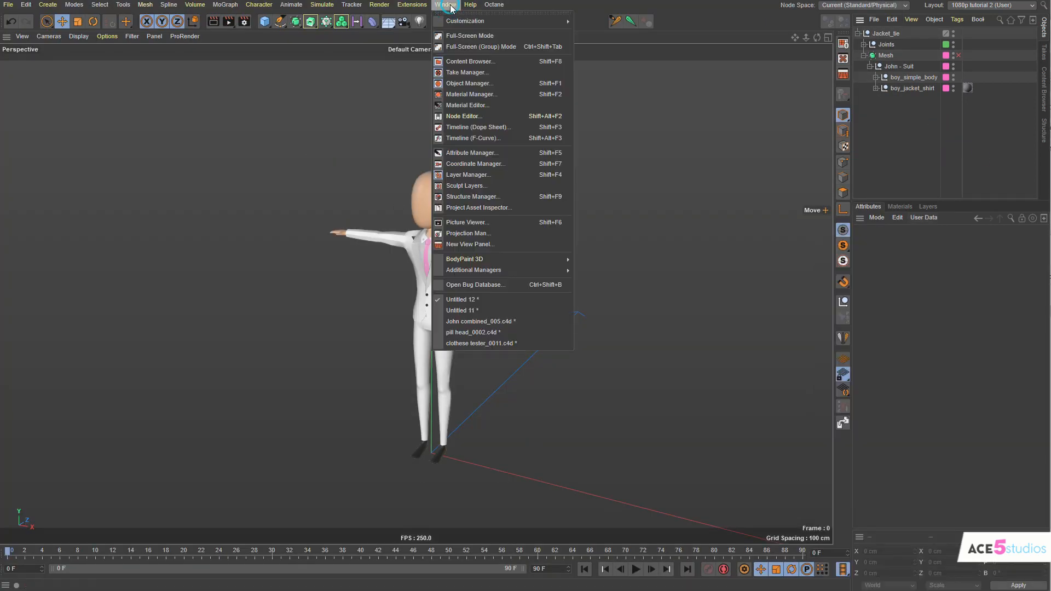
left_click(517, 310)
left_click(582, 203)
left_click_drag(503, 273, 424, 302, "alt")
right_click_drag(424, 303, 484, 276, "alt")
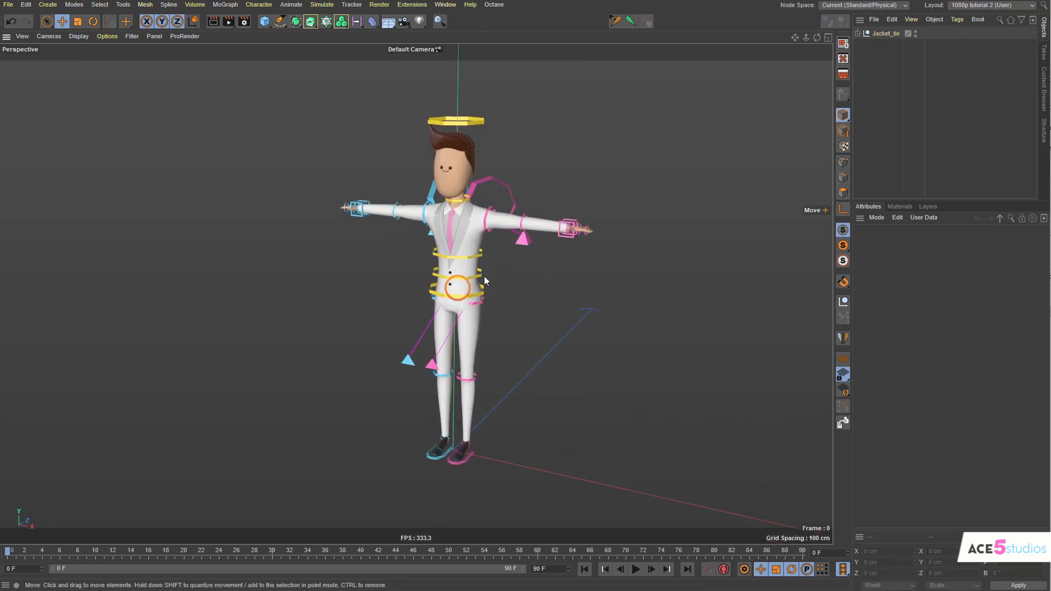
Step: Import john wlaking.fbx from the johns folder with the existing import settings, without reassigning the included takes
left_click(1050, 306)
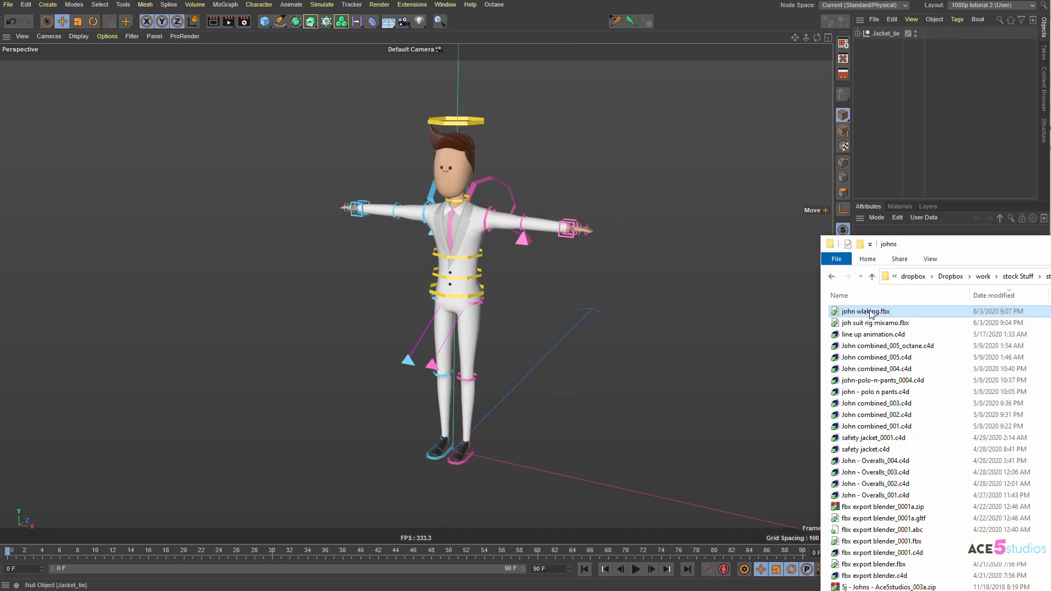
left_click_drag(870, 314, 618, 316)
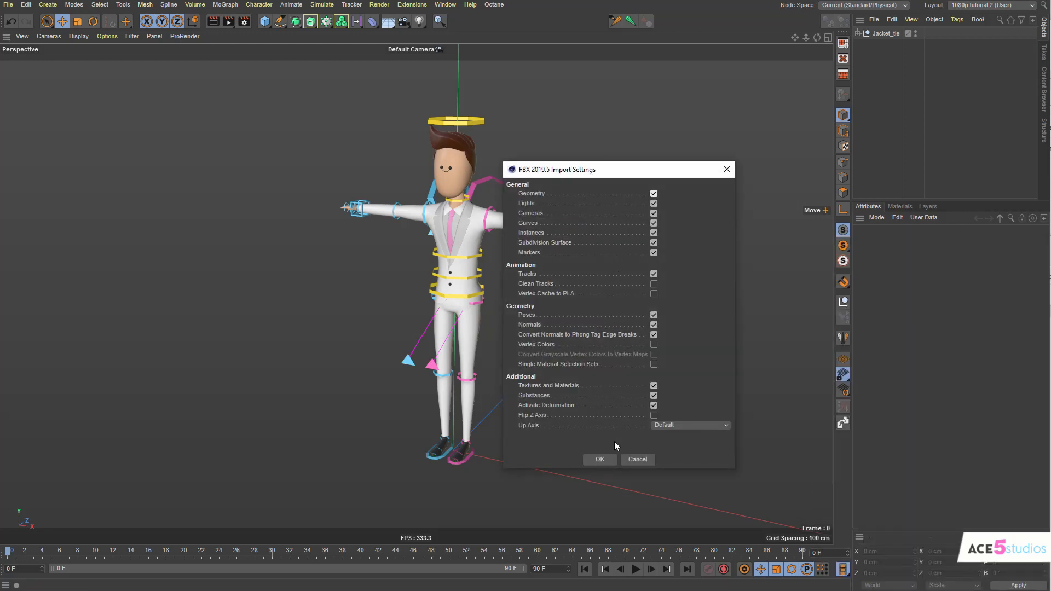
left_click(611, 458)
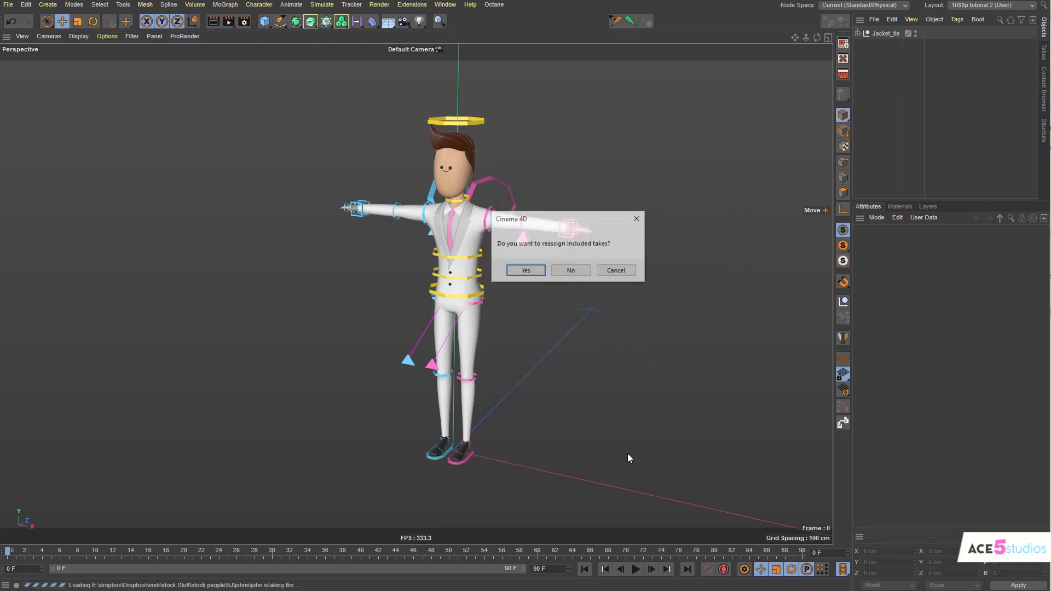
left_click(571, 271)
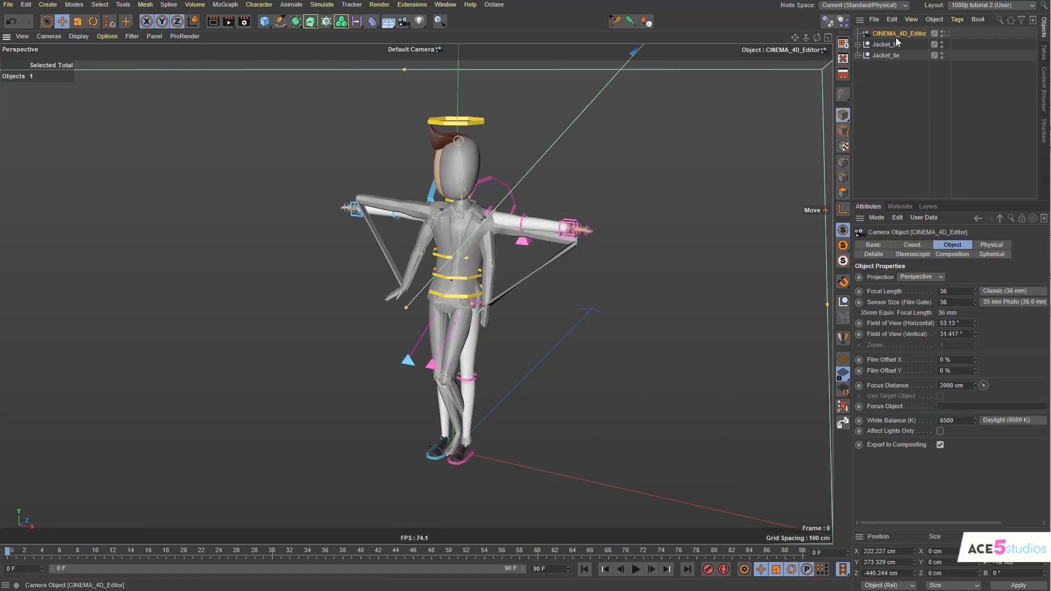
Step: Rename the newly imported Jacket_tie null as Jacket_tie mixamo to tell it apart from the original rig
left_click(858, 55)
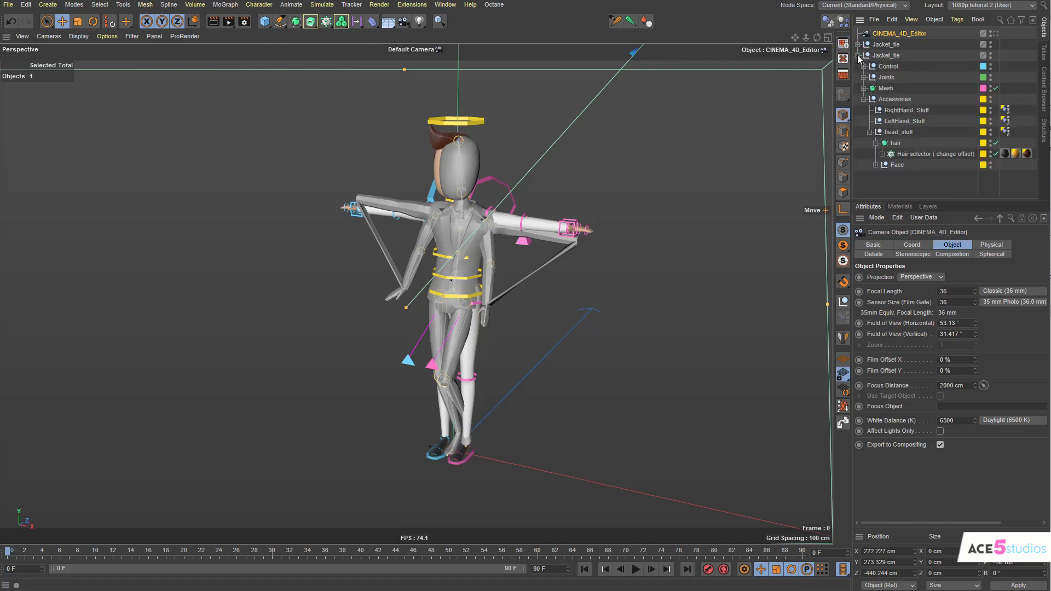
left_click(857, 55)
left_click(882, 45)
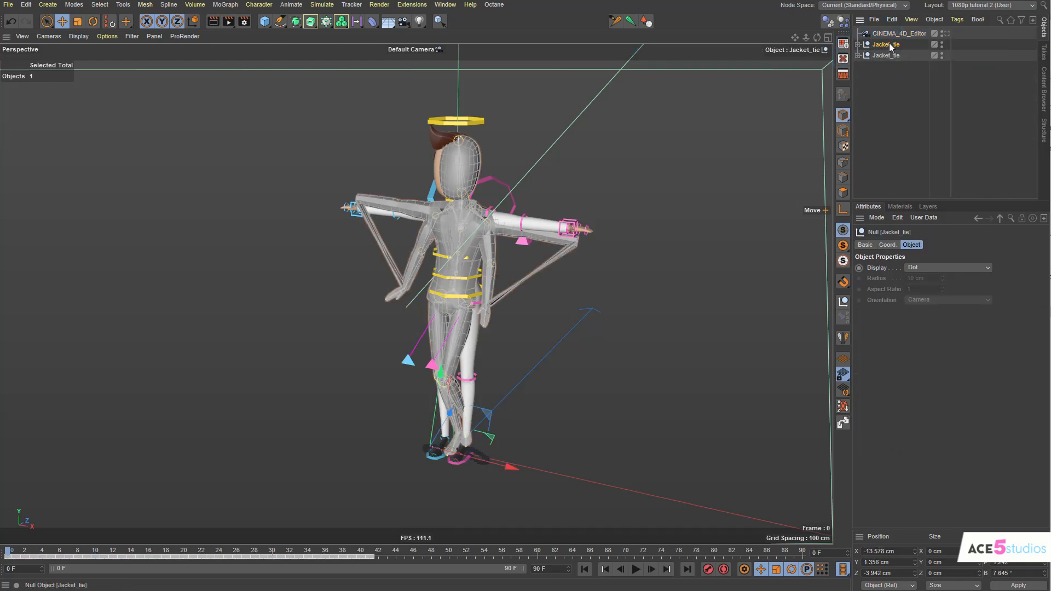
double_click(889, 46)
type("mixamo")
key("Return")
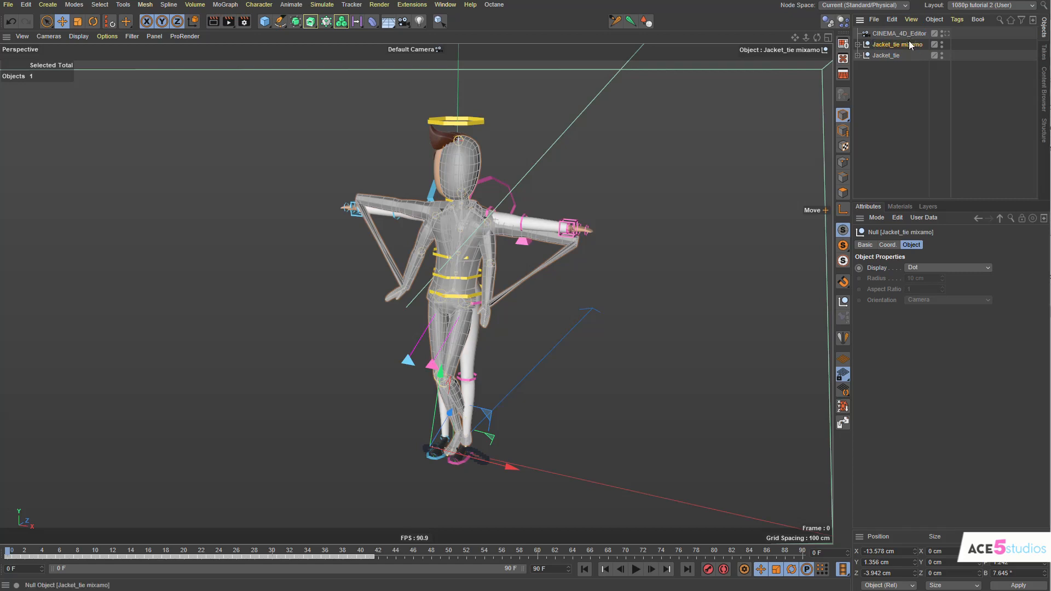
Step: Play back the imported walk animation from the first frame to check its motion against the timeline length
left_click_drag(481, 460, 282, 445)
left_click(579, 375)
key("F8")
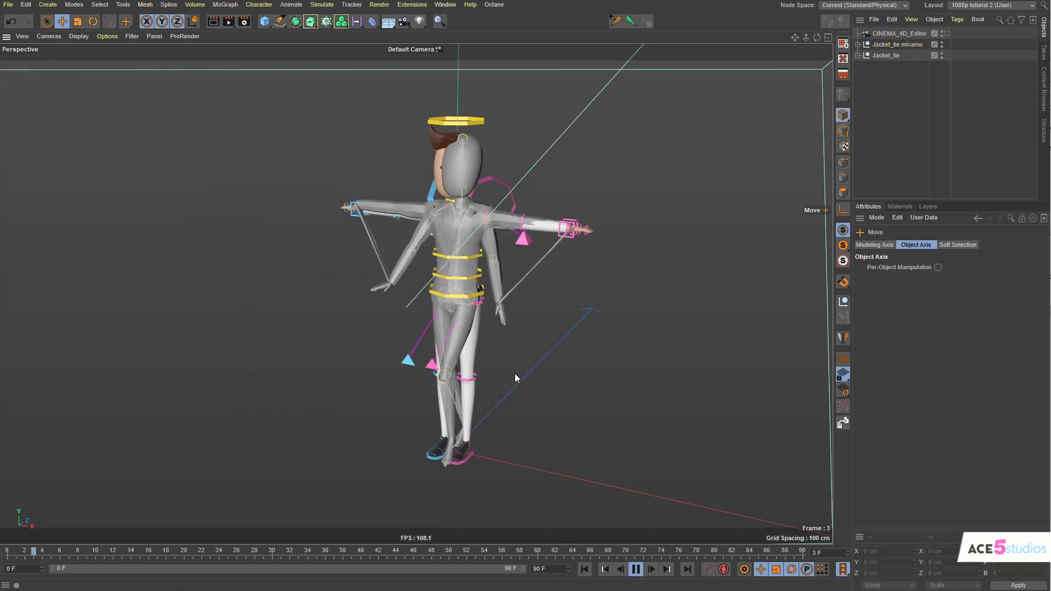
key("F8")
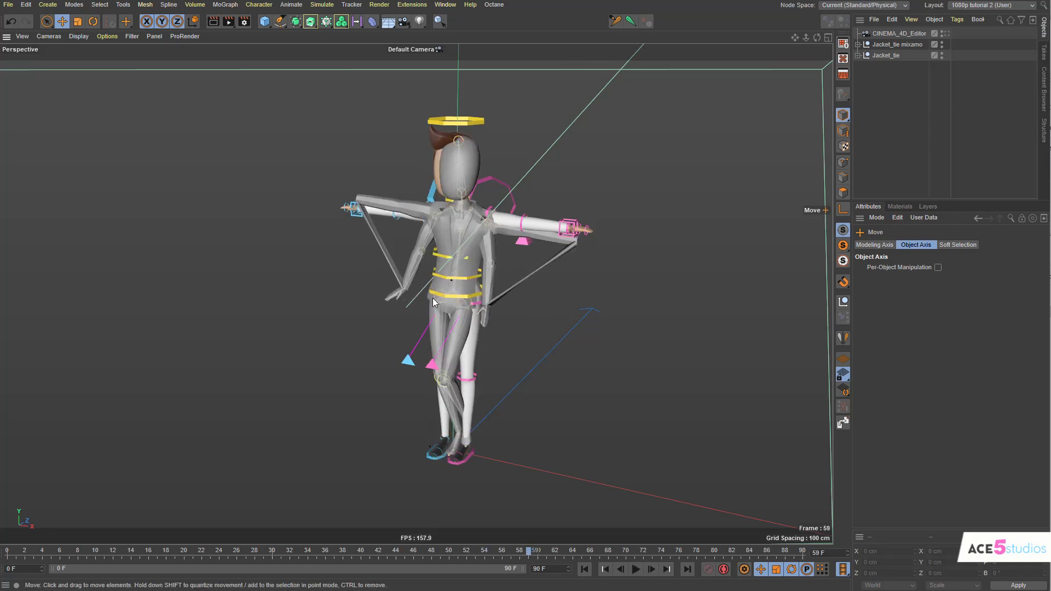
key("shift+f")
key("F8")
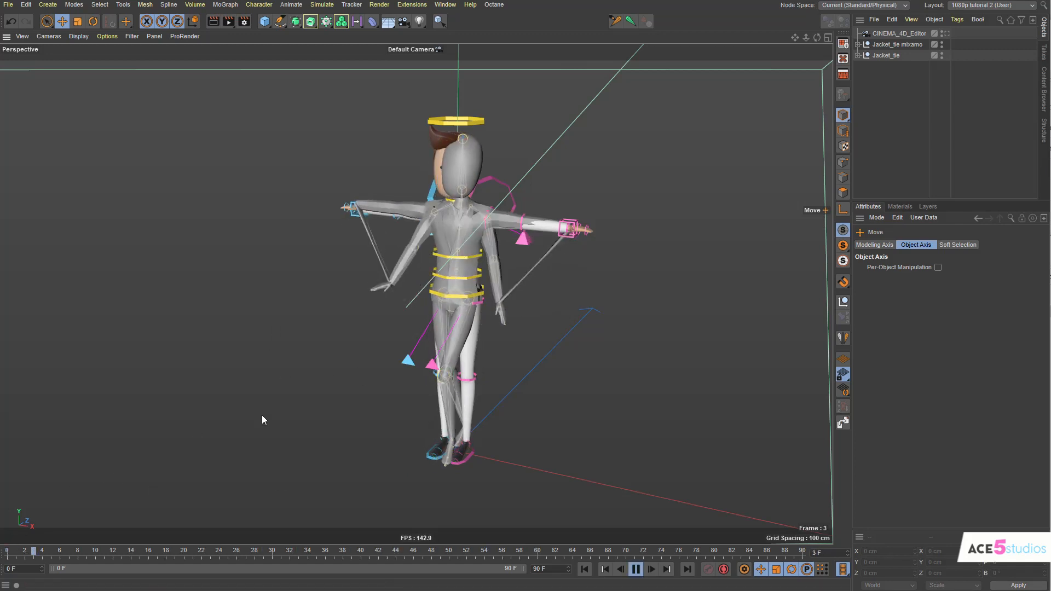
key("F8")
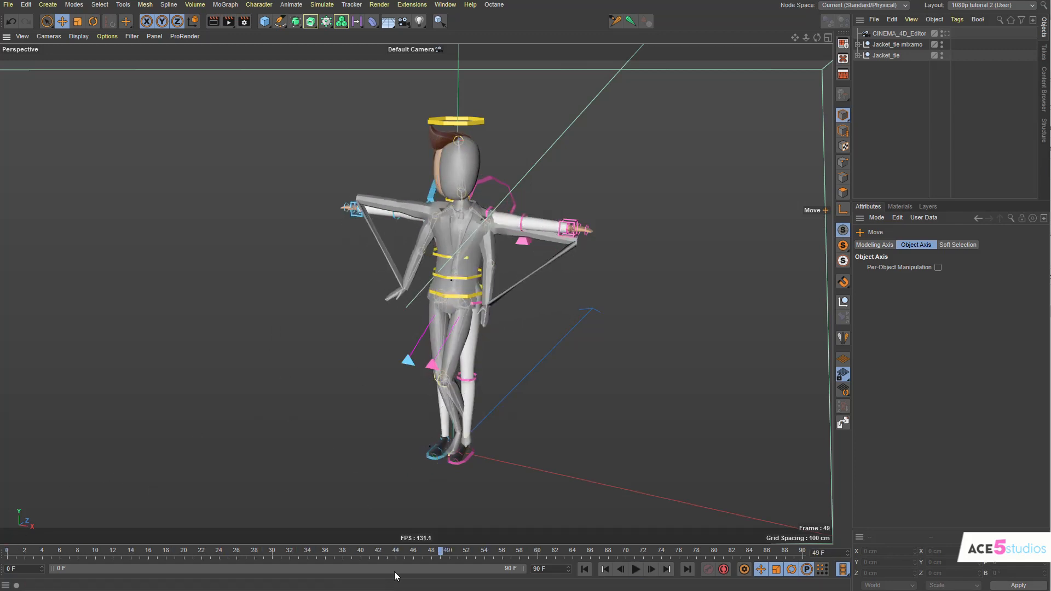
Step: Scrub to the end of the walk cycle, set the project's end frame to 40 and play the loop
left_click_drag(382, 550, 360, 561)
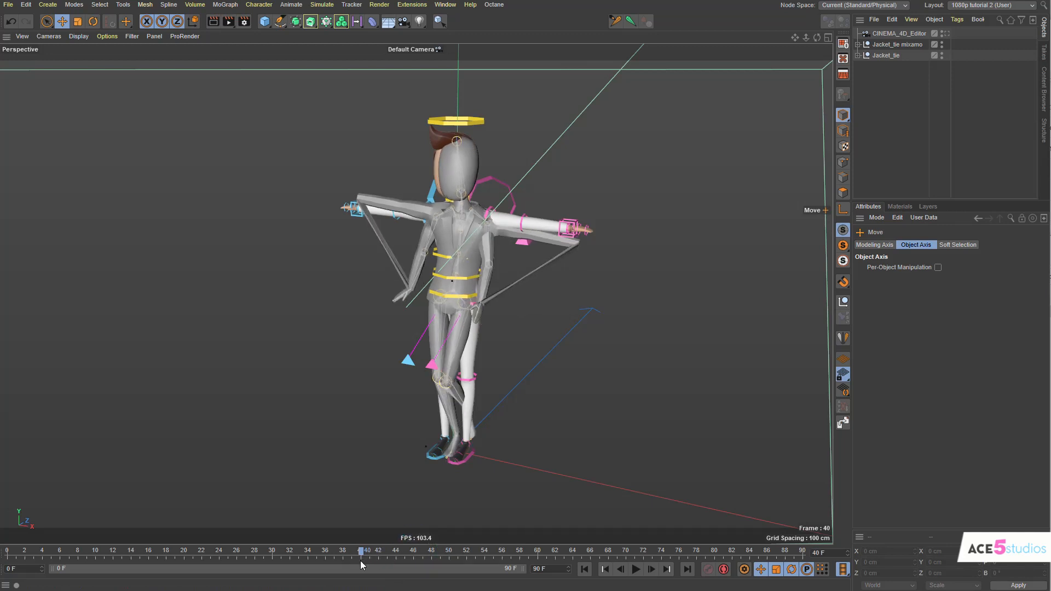
type("40")
key("Return")
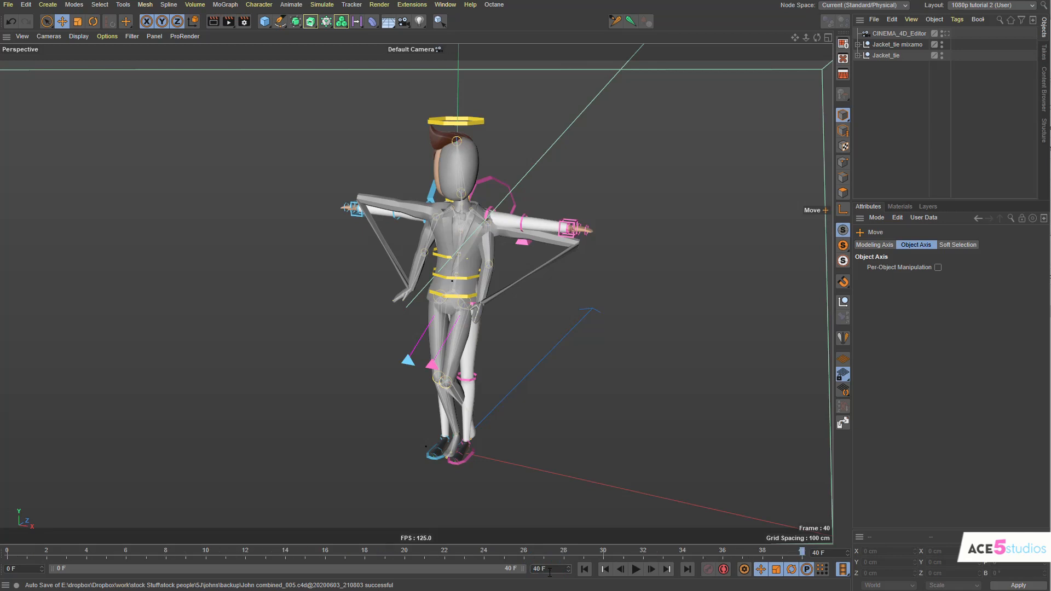
key("F8")
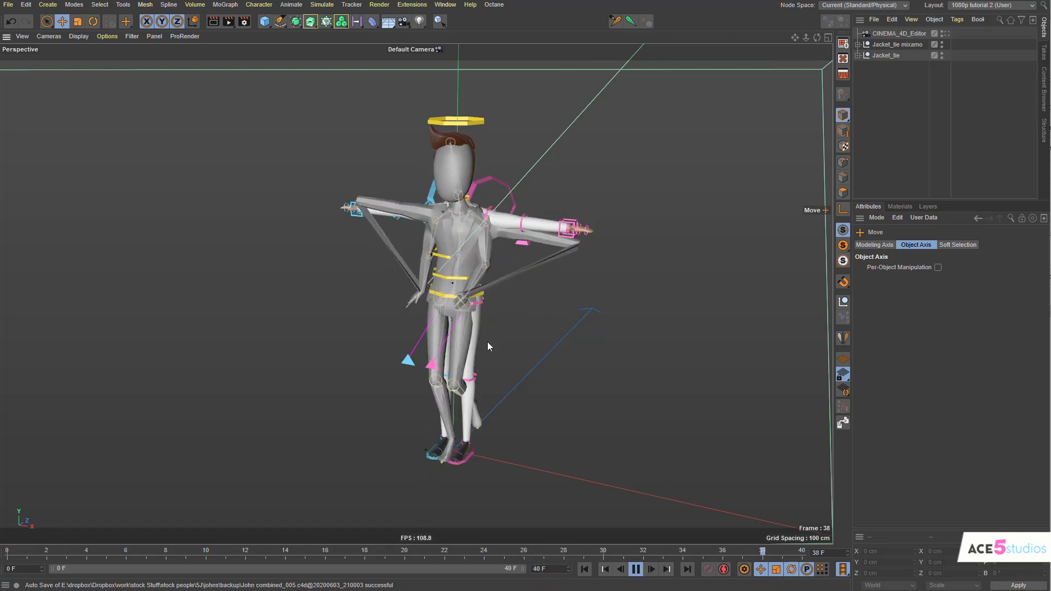
key("F8")
Step: Hide the Mesh group of Jacket_tie mixamo in the viewport and play back its bare joints
left_click(858, 45)
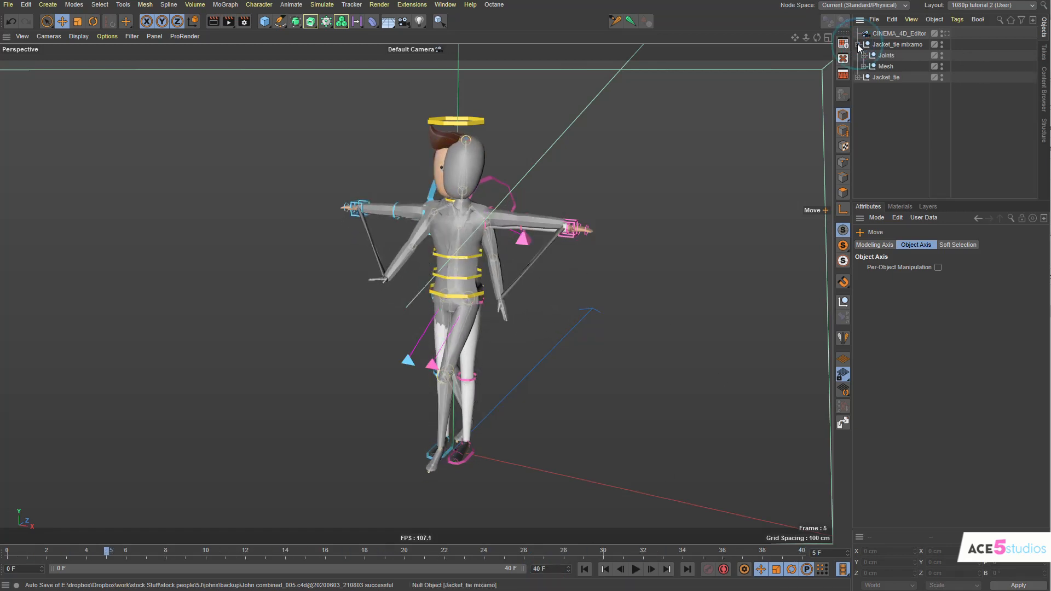
left_click(880, 66)
left_click(942, 66)
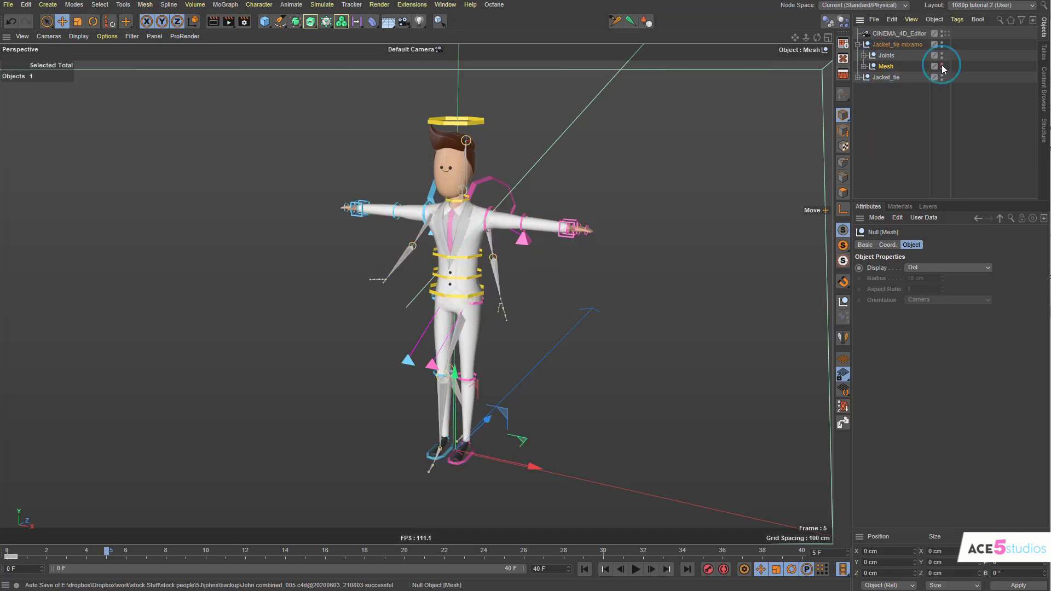
left_click(892, 134)
key("F8")
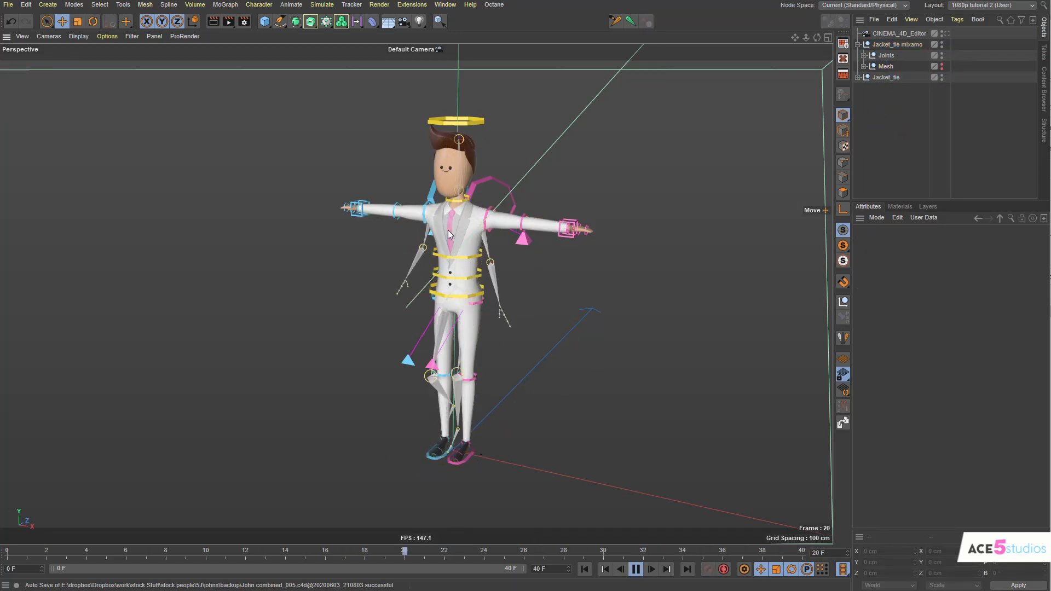
key("F8")
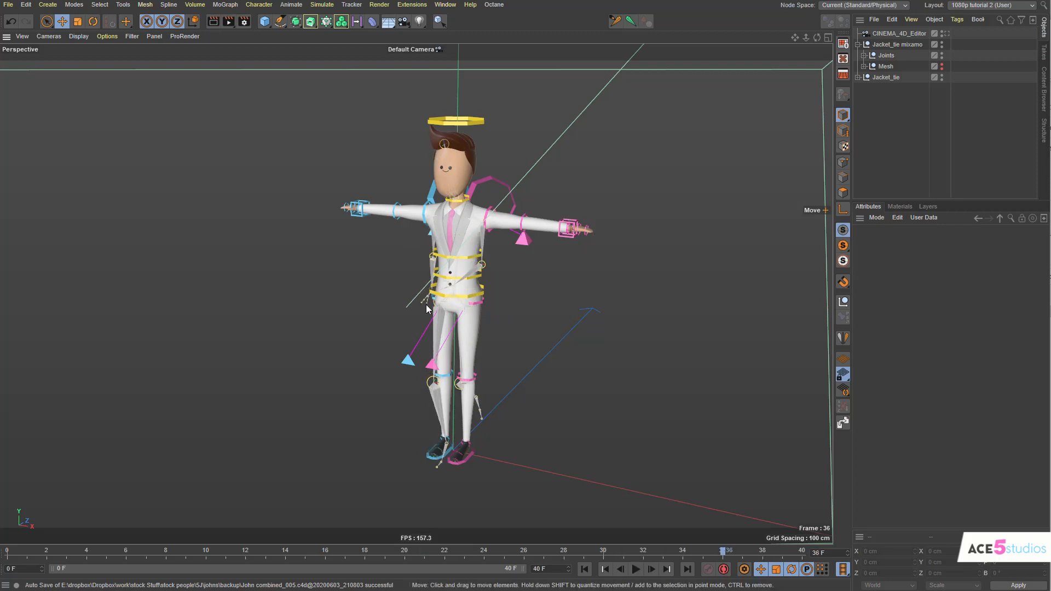
Step: Parent the original rig's boy_rig:Hips_con+ controller under the boy_rig_Hips joint of Jacket_tie mixamo
left_click(862, 77)
left_click(857, 77)
left_click(546, 285)
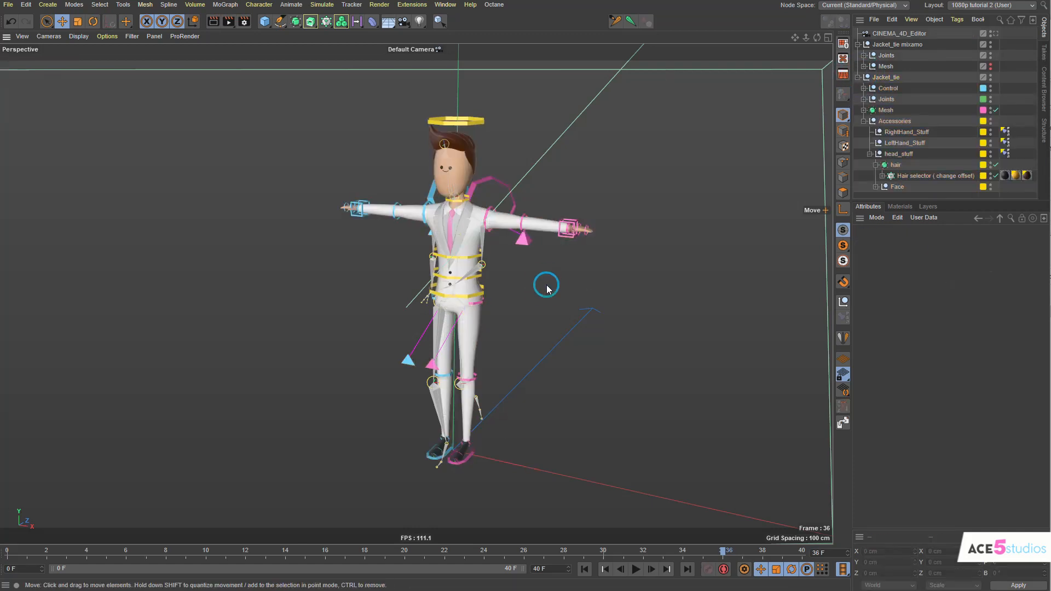
left_click(478, 299)
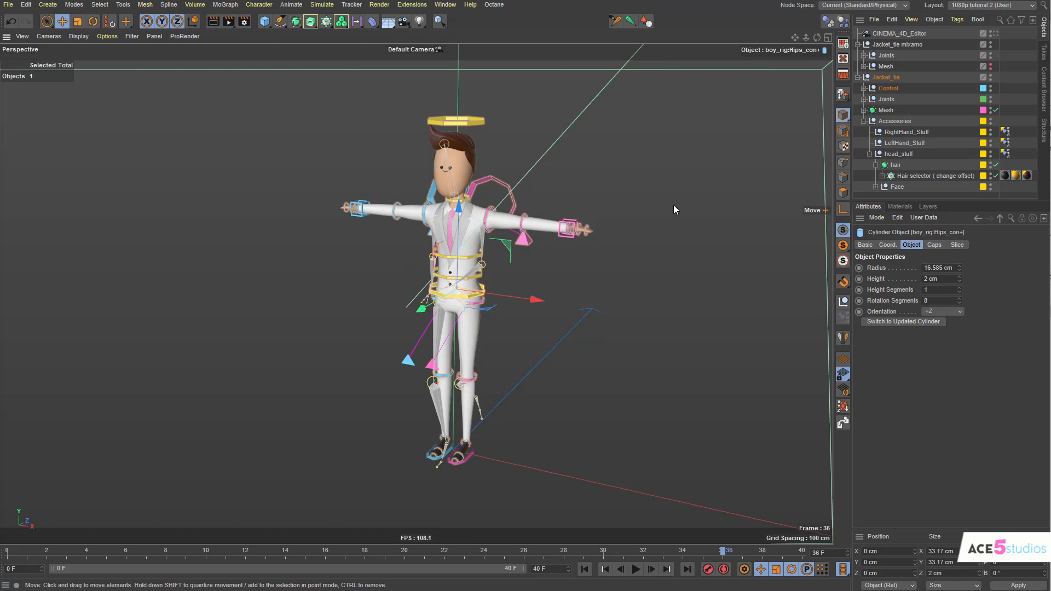
left_click(863, 88)
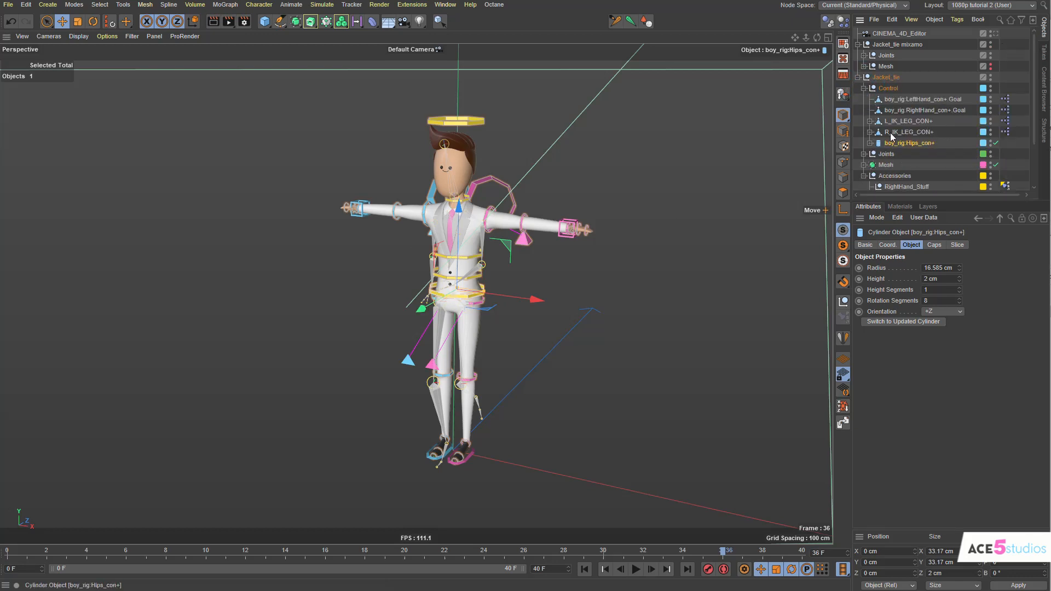
left_click(864, 55)
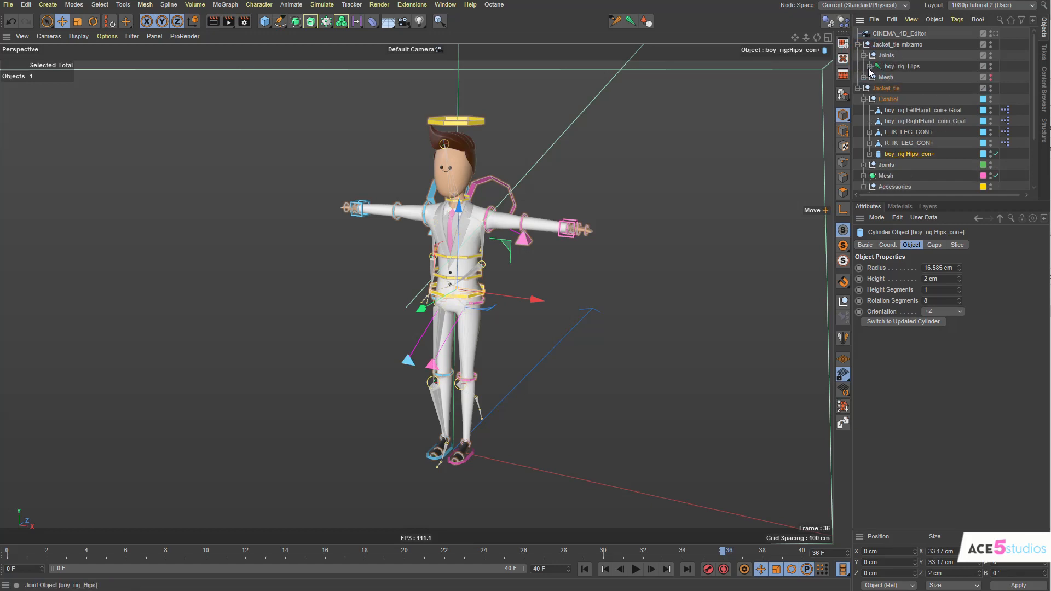
left_click(870, 66)
left_click(898, 66)
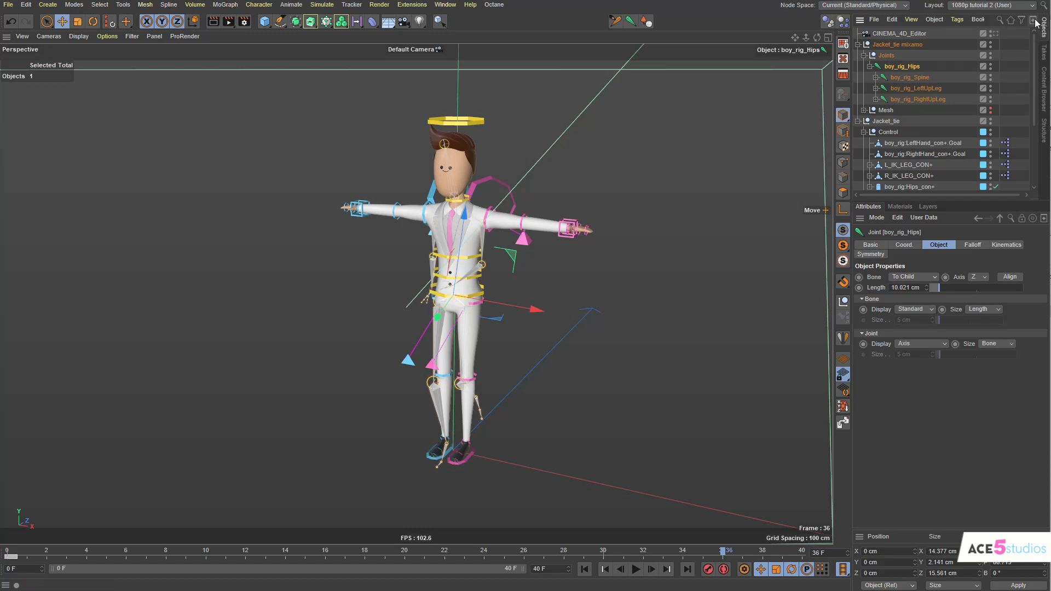
left_click_drag(903, 186, 910, 71)
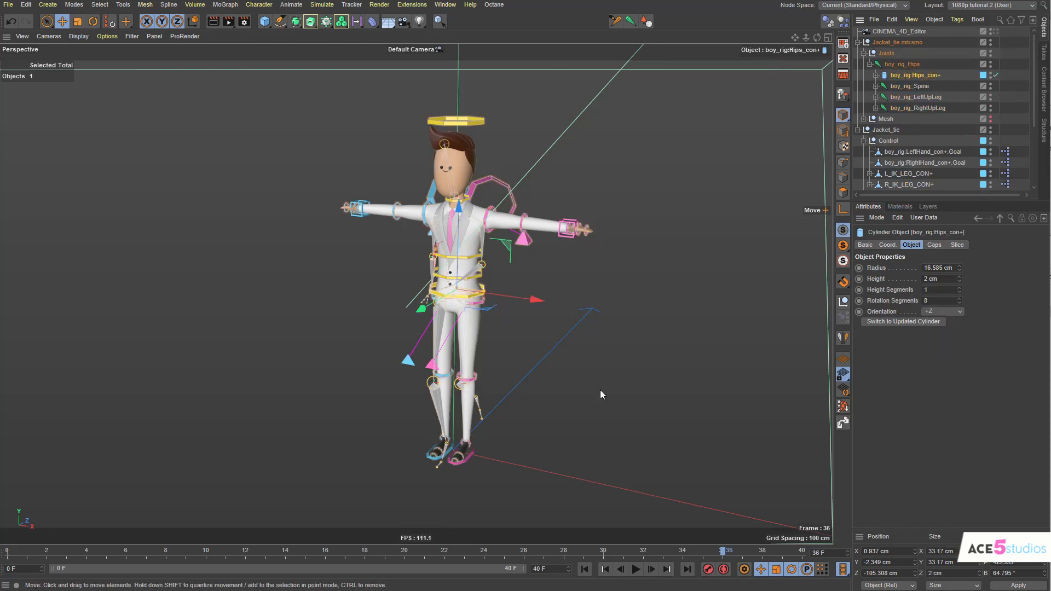
Step: Unfreeze all of the Hips_con+ controller's transformations, reset its PSR to match the Mixamo hips joint, and play back the motion
left_click(110, 21)
left_click_drag(560, 342, 728, 464, "alt")
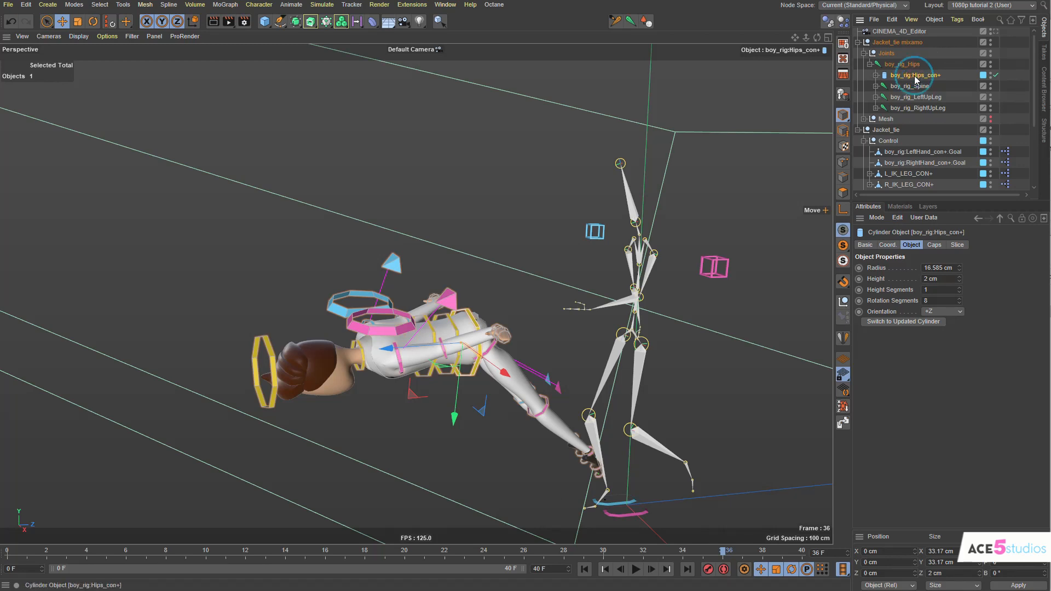
left_click(887, 245)
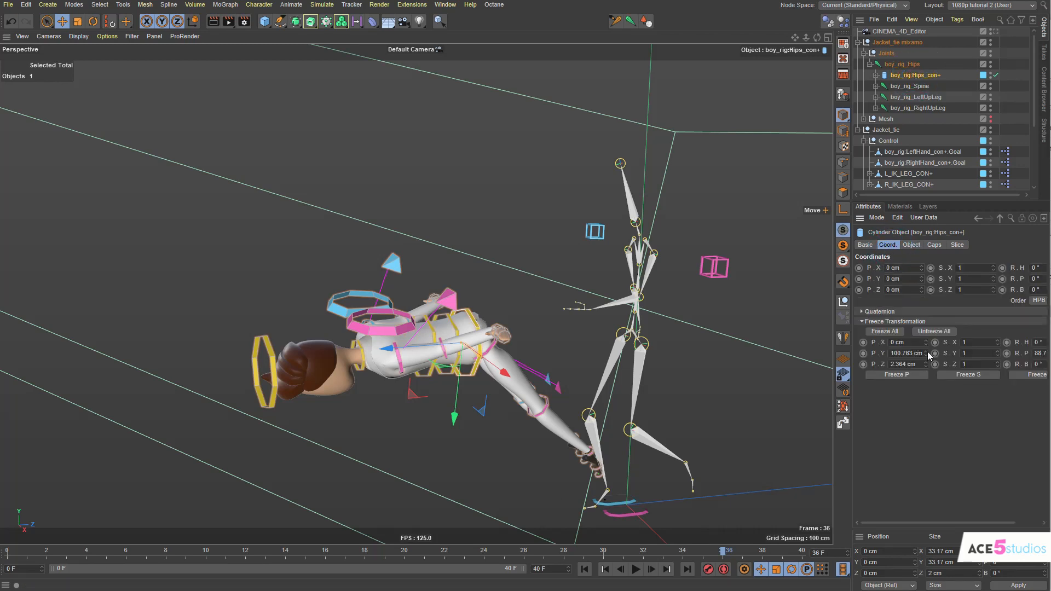
left_click(950, 333)
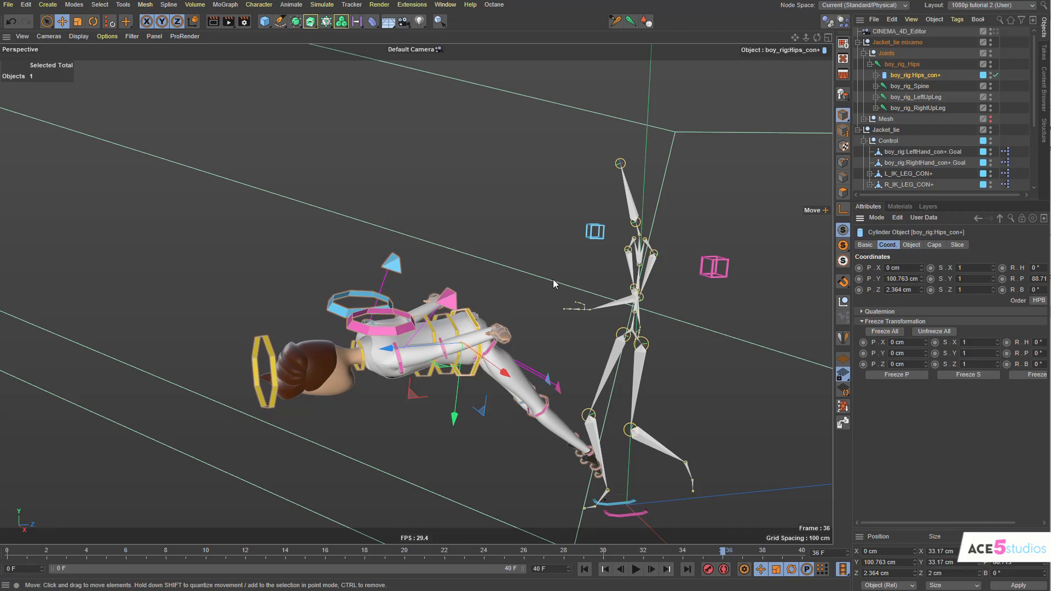
key("F8")
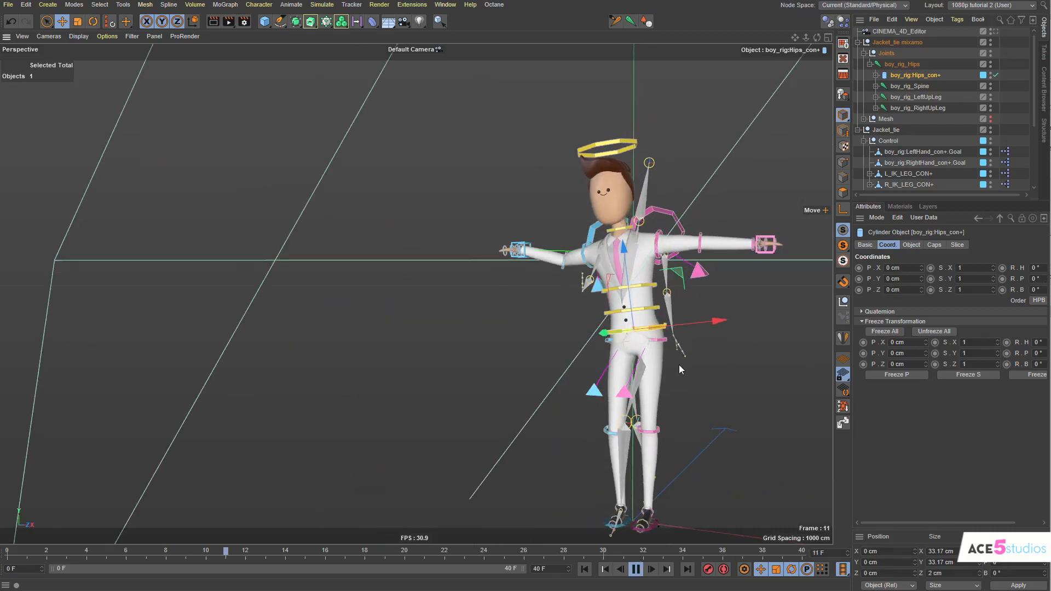
left_click_drag(679, 364, 560, 279, "alt")
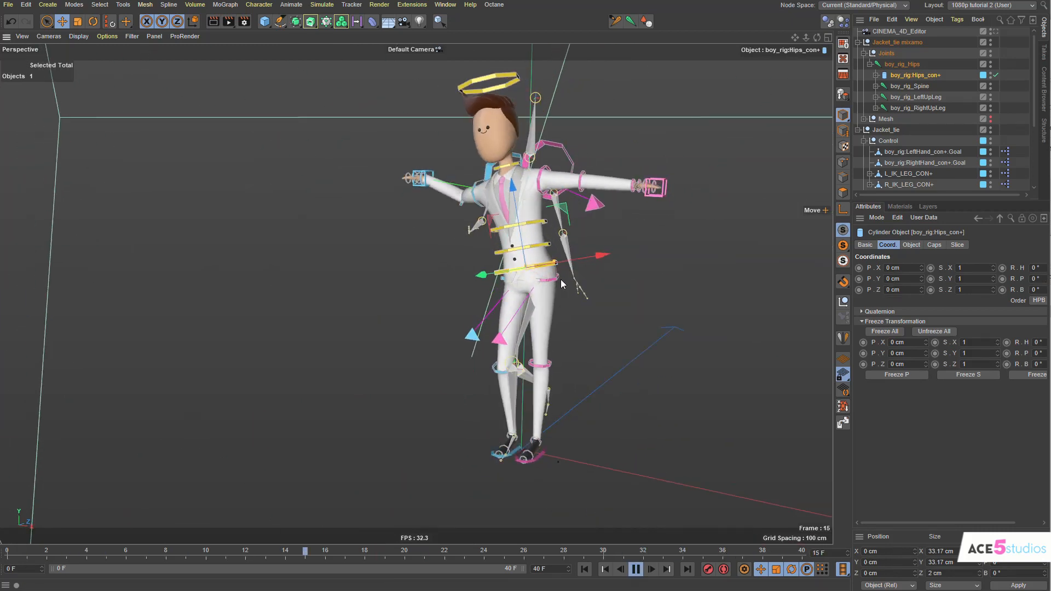
key("F8")
Step: Unfreeze all transformations on the original rig's Control null together with all of its child controllers
middle_click(893, 142)
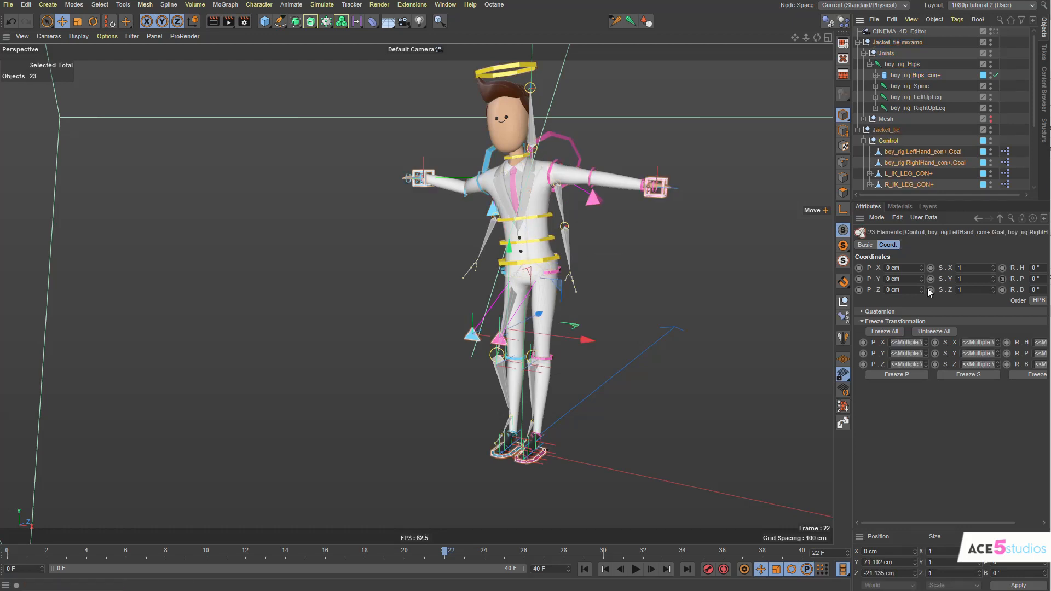
left_click(933, 331)
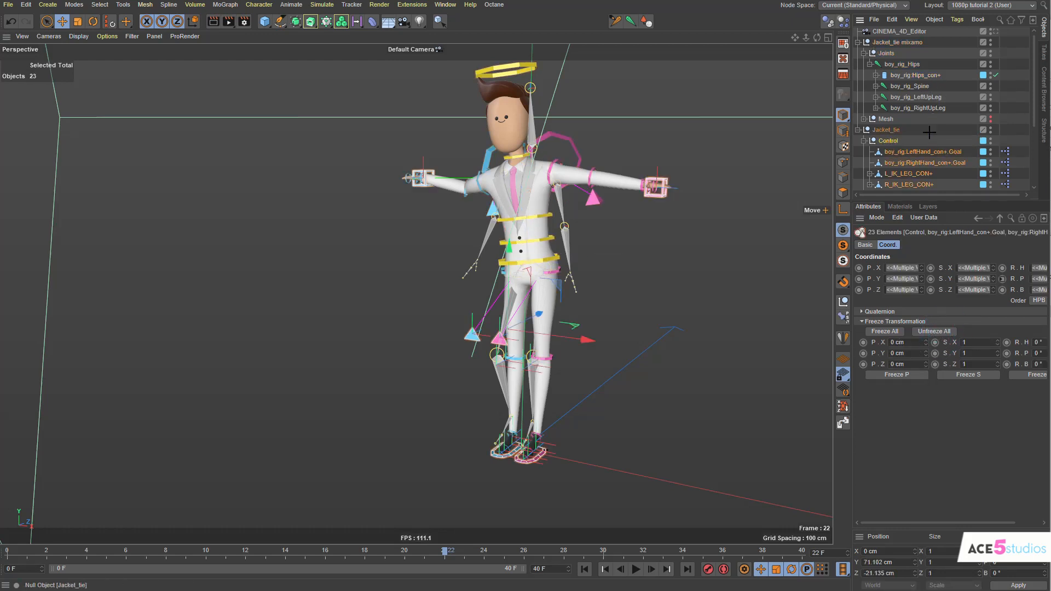
left_click(574, 225)
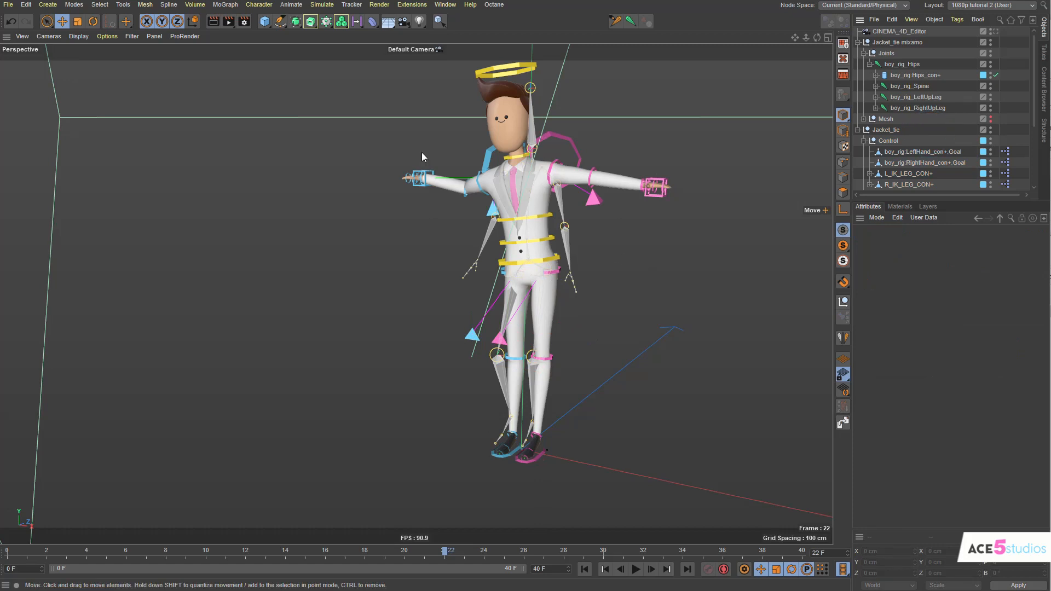
Step: Select the original rig's left-hand controller and expand the Mixamo spine joints in the hierarchy through boy_rig_Spine2
left_click_drag(470, 184, 607, 197, "alt")
right_click_drag(607, 197, 643, 191, "alt")
left_click(683, 186)
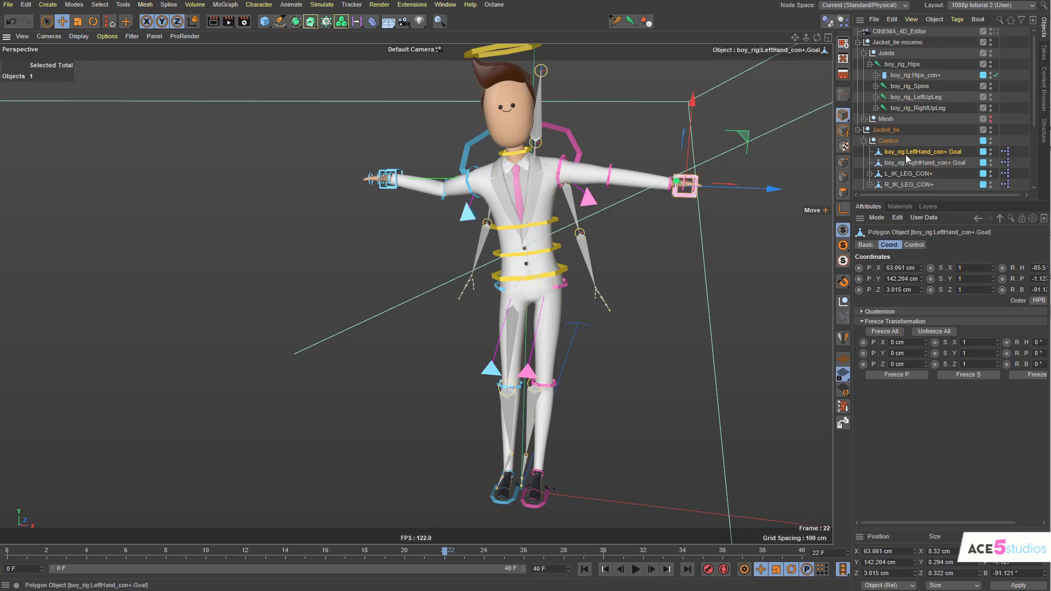
left_click(876, 86)
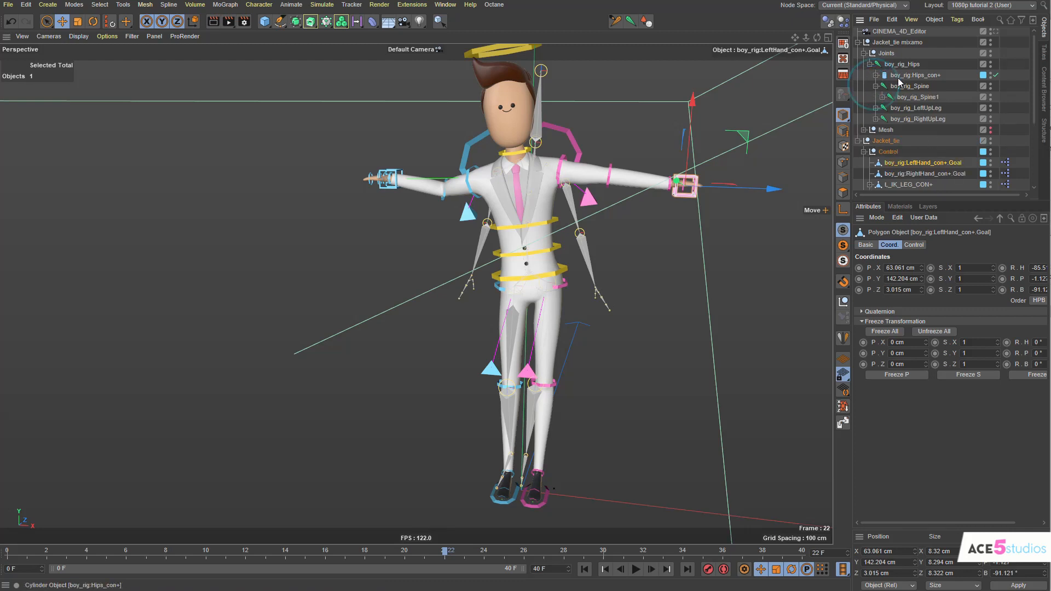
left_click(882, 97)
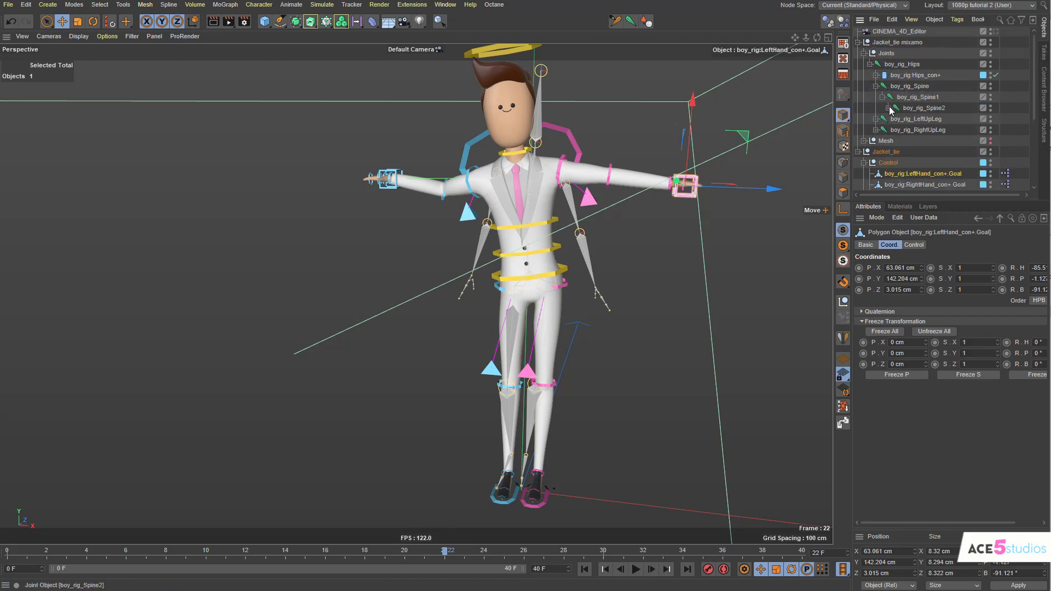
left_click(888, 108)
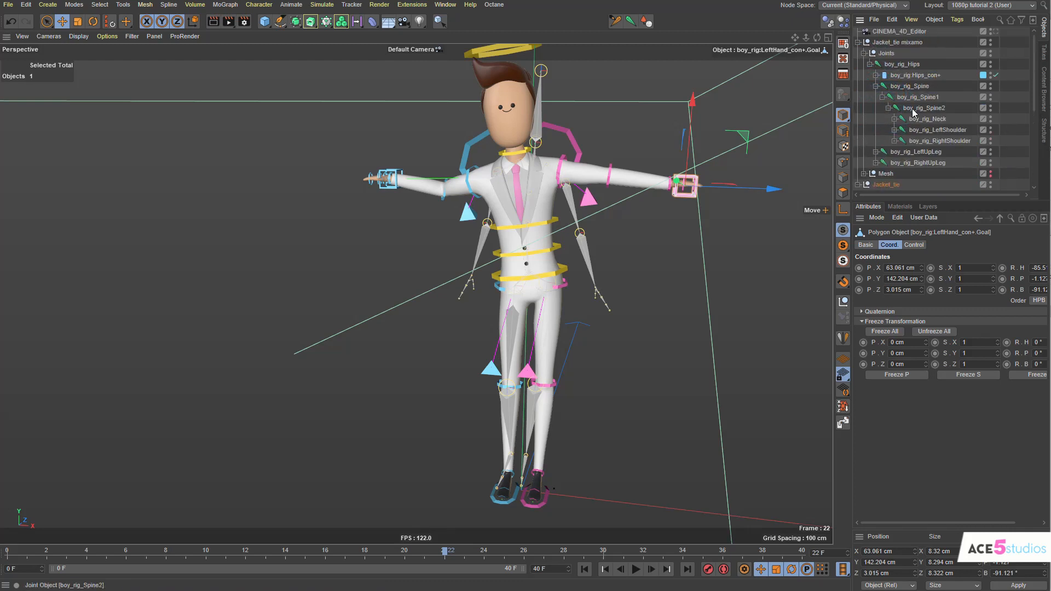
Step: Select the Mixamo boy_rig_LeftHand joint at the left wrist in the viewport and reveal it in the object hierarchy
right_click(598, 292)
key("Escape")
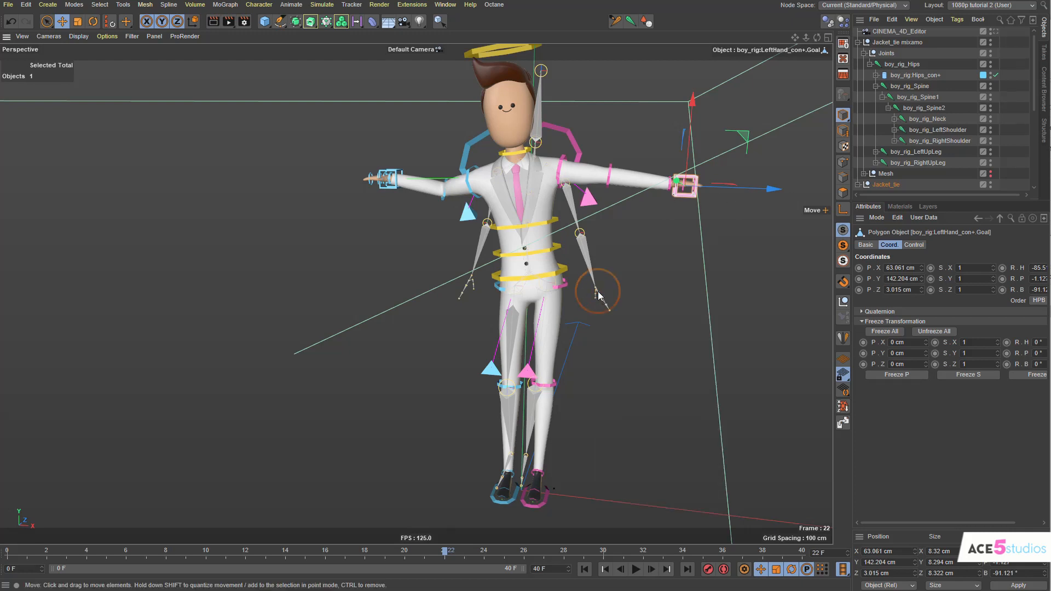
right_click(598, 293, "ctrl+shift")
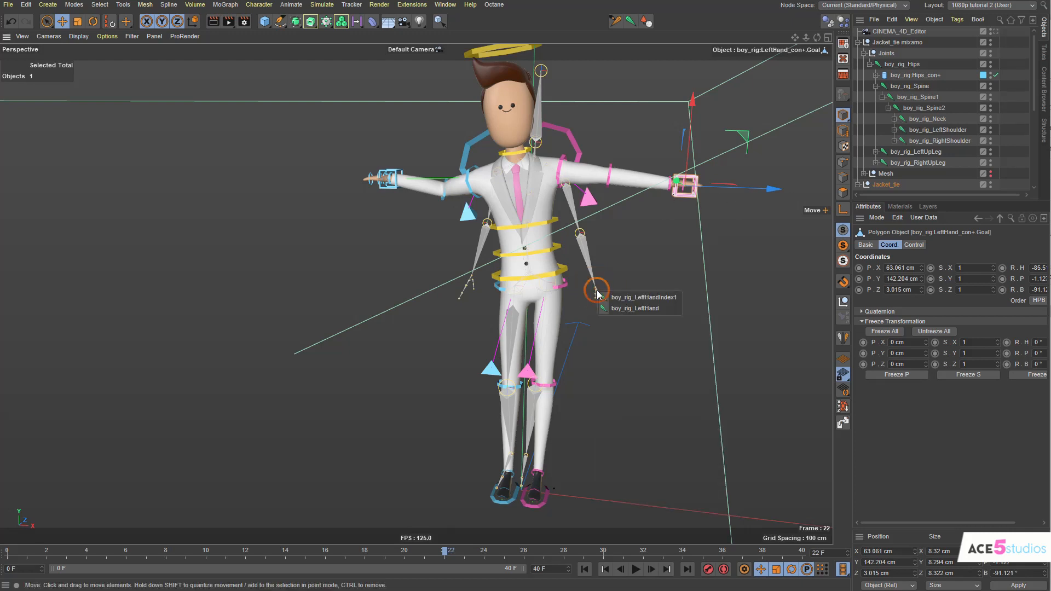
left_click(621, 309)
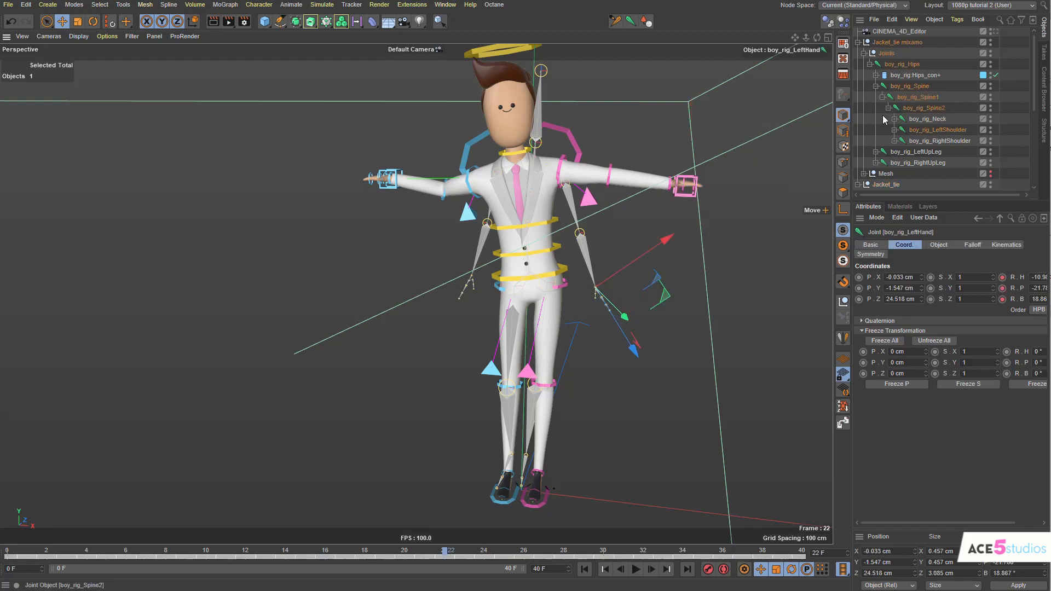
key("s")
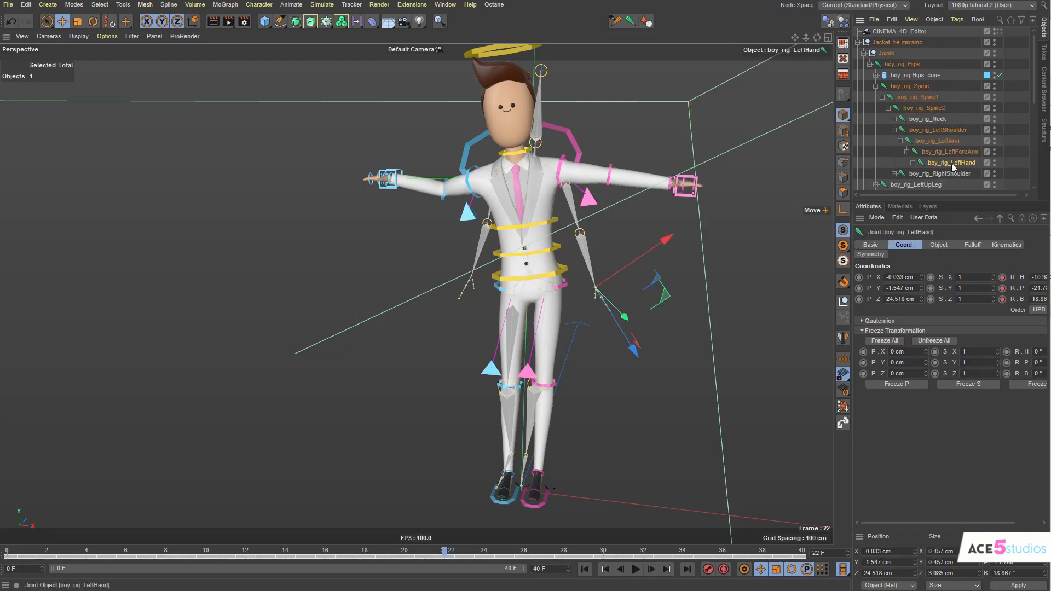
Step: Enlarge the object list and parent boy_rig:LeftHand_con+.Goal under the Mixamo boy_rig_LeftHand joint
left_click_drag(953, 200, 953, 309)
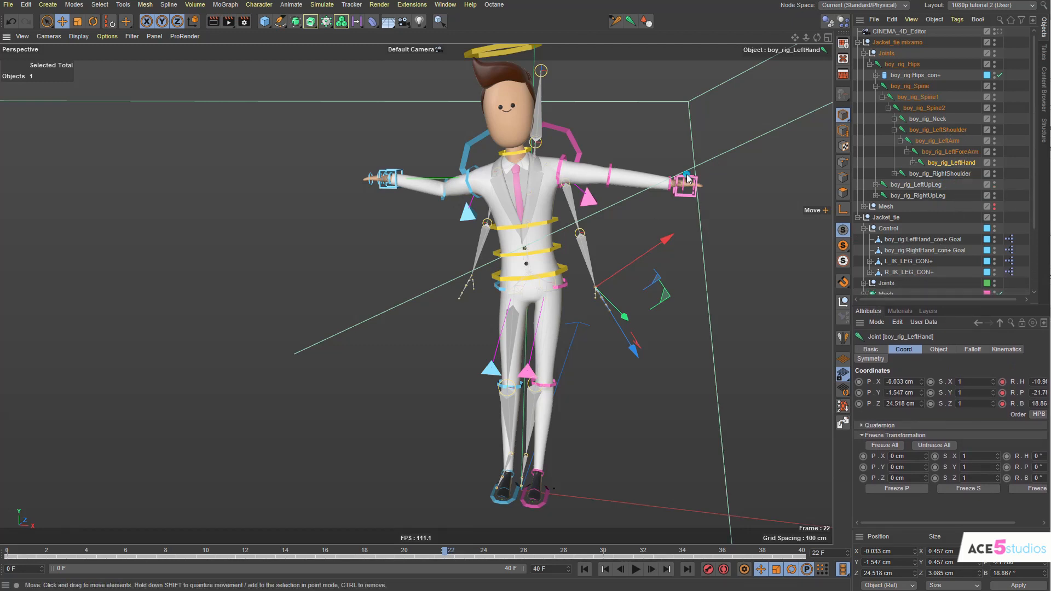
left_click(680, 199)
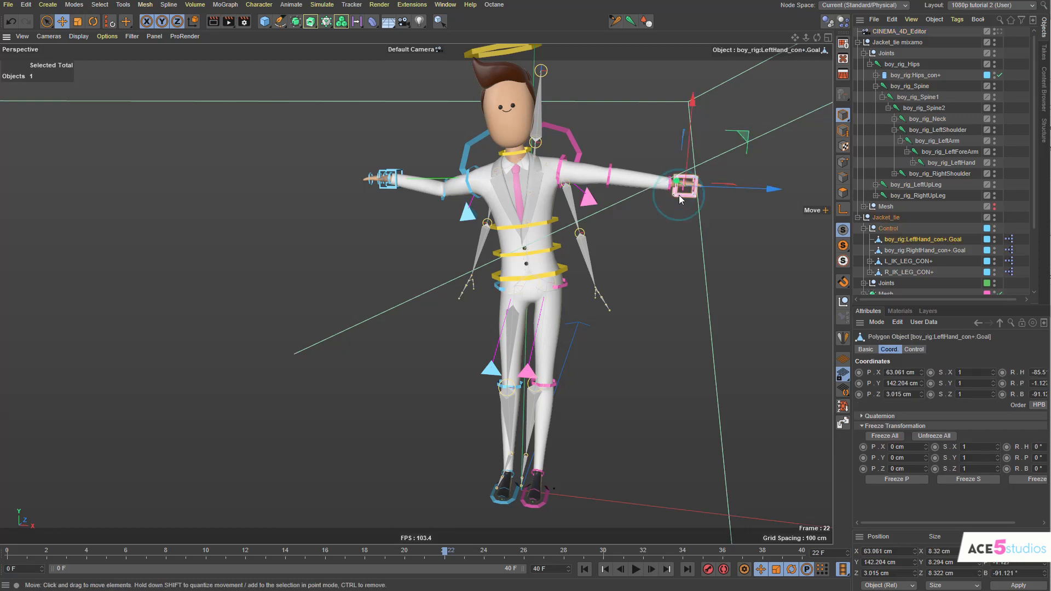
left_click_drag(914, 241, 953, 164)
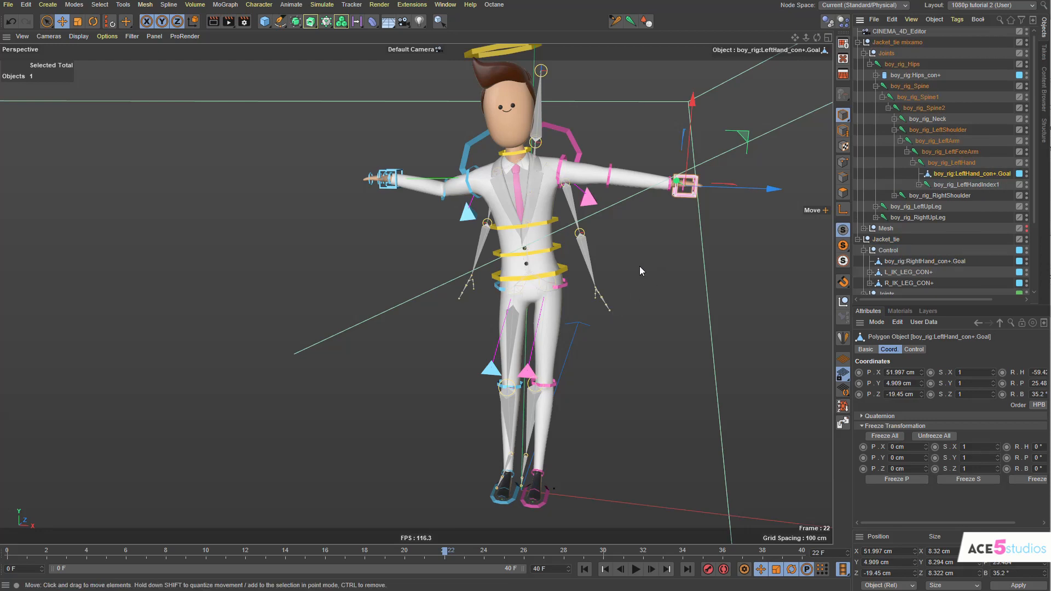
Step: Reset the left-hand controller's PSR at the first frame to match the Mixamo hand joint, and play back the arm motion
key("F8")
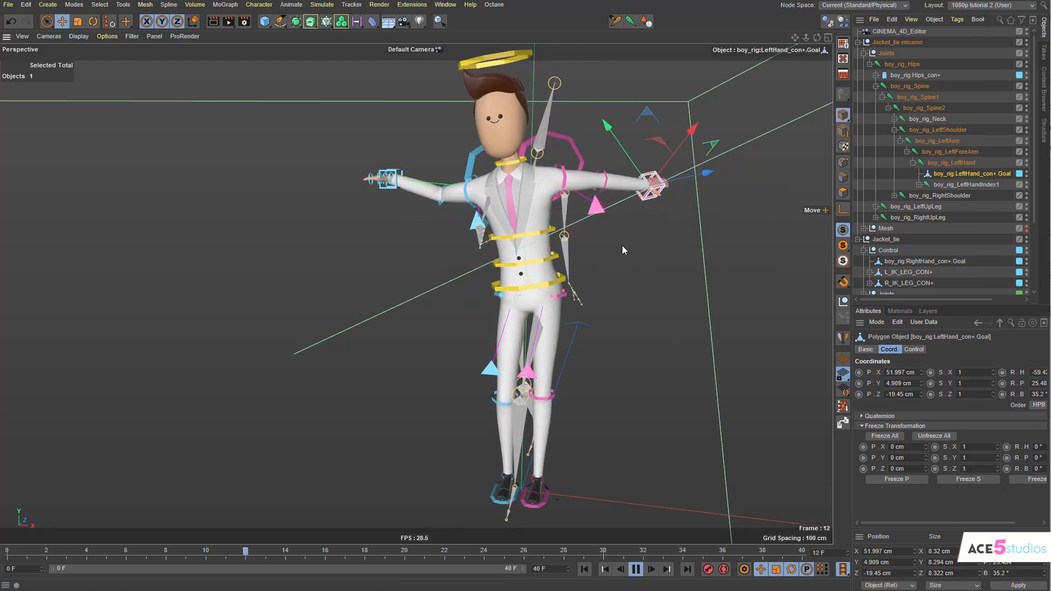
key("shift+f")
key("alt+0")
key("F8")
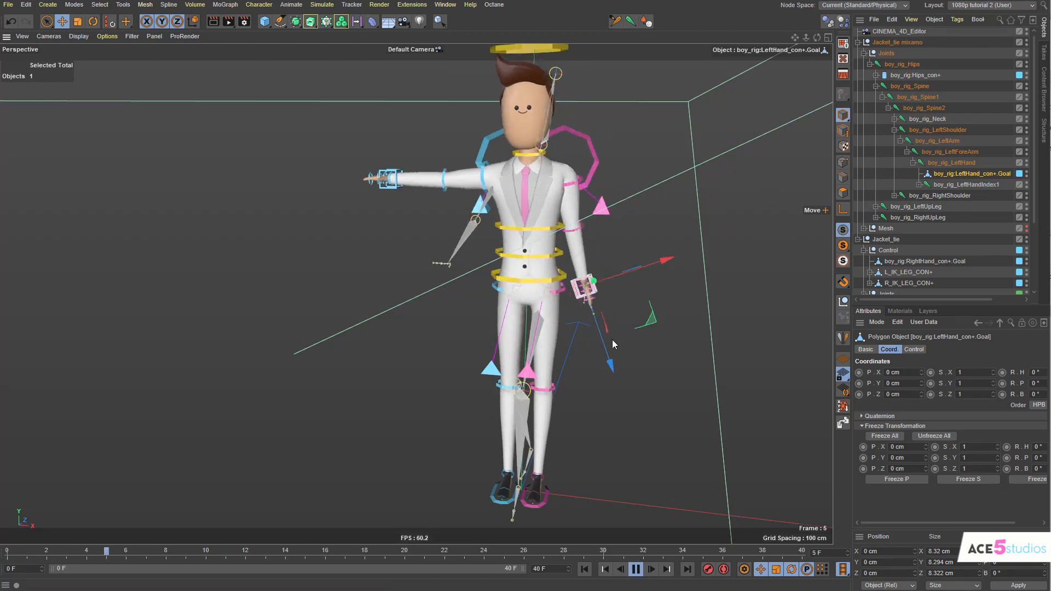
left_click_drag(593, 264, 483, 271, "alt")
middle_click_drag(733, 296, 548, 263, "alt")
left_click_drag(547, 262, 569, 301, "alt")
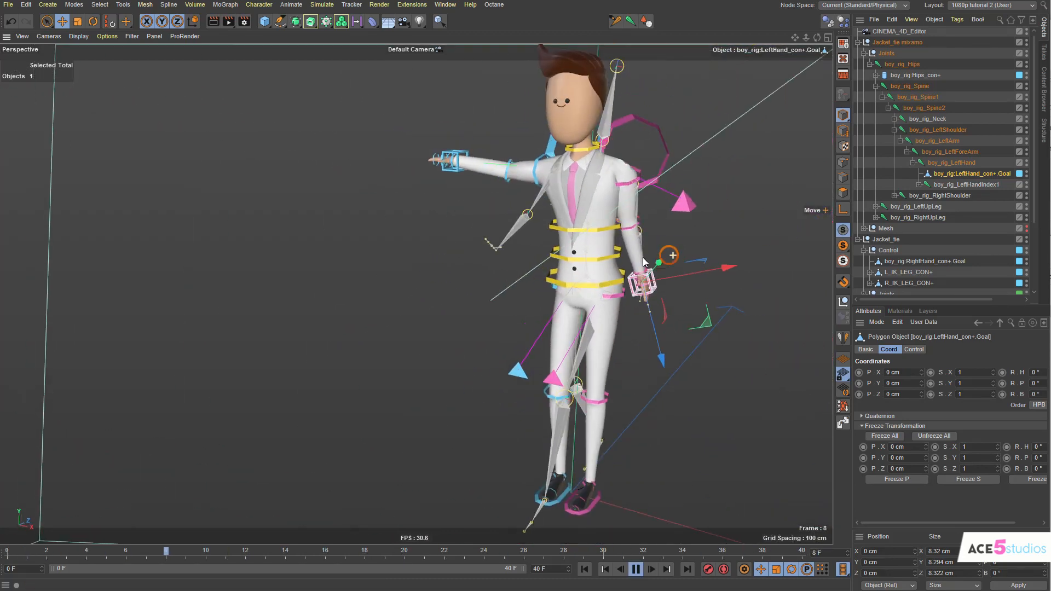
key("F8")
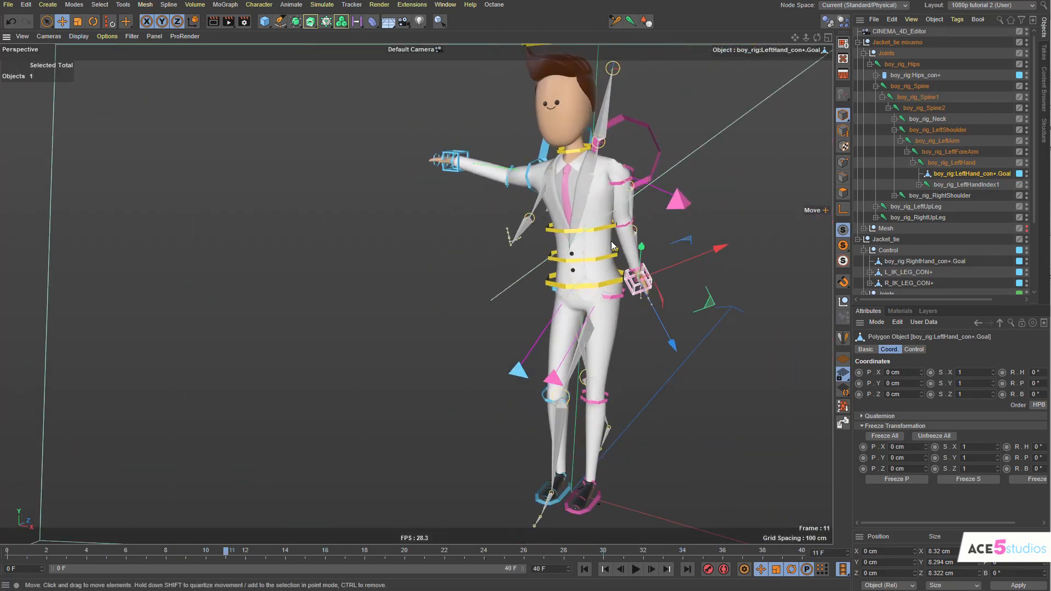
Step: Disable the animation of Jacket_tie mixamo and all its children in the Timeline, and test that playback is frozen
key("shift+f")
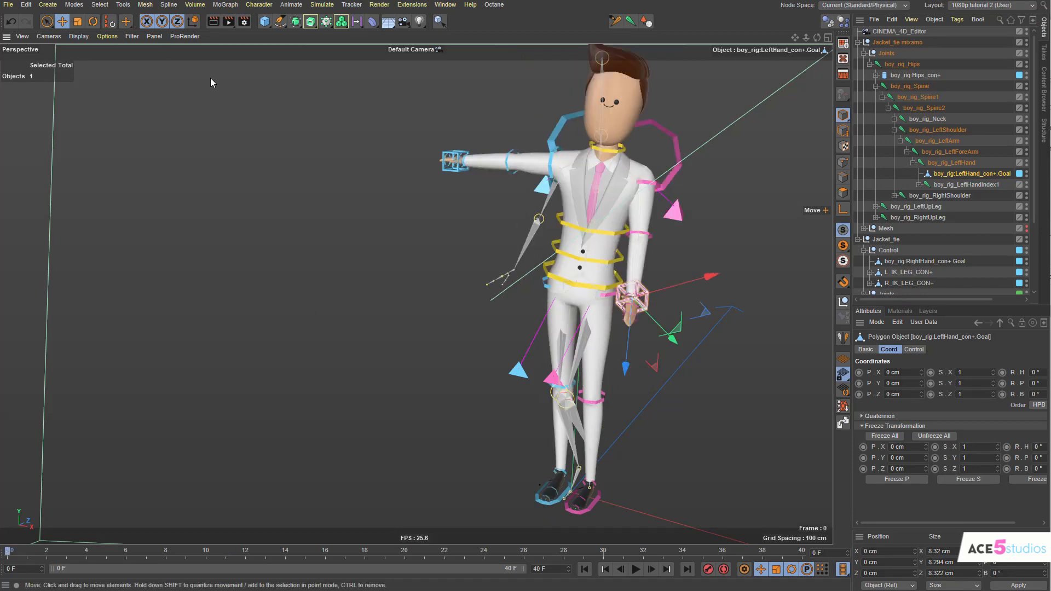
key("shift+F3")
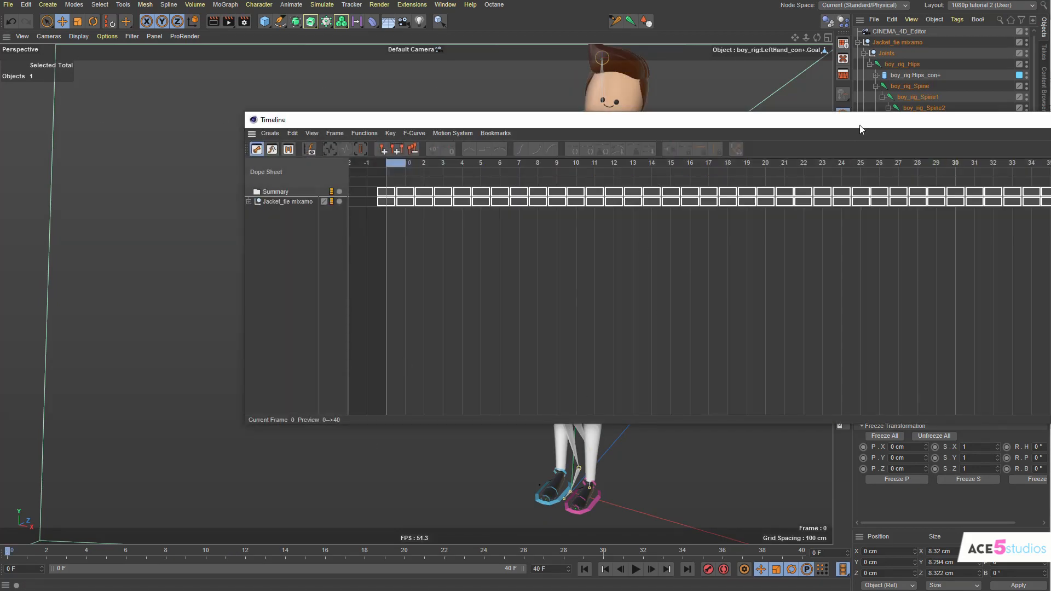
left_click_drag(860, 129, 682, 134)
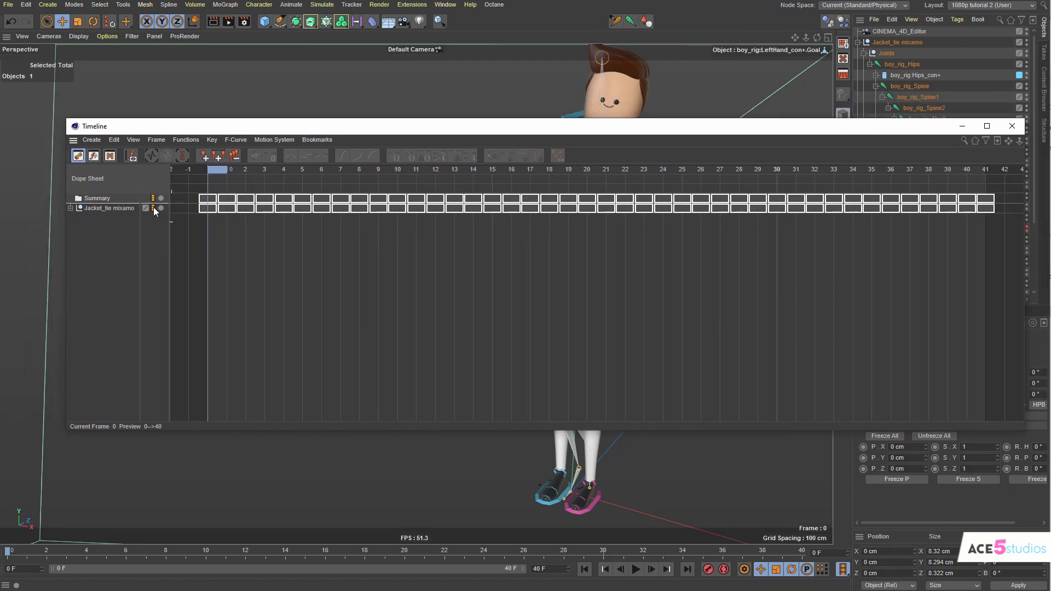
left_click(71, 208)
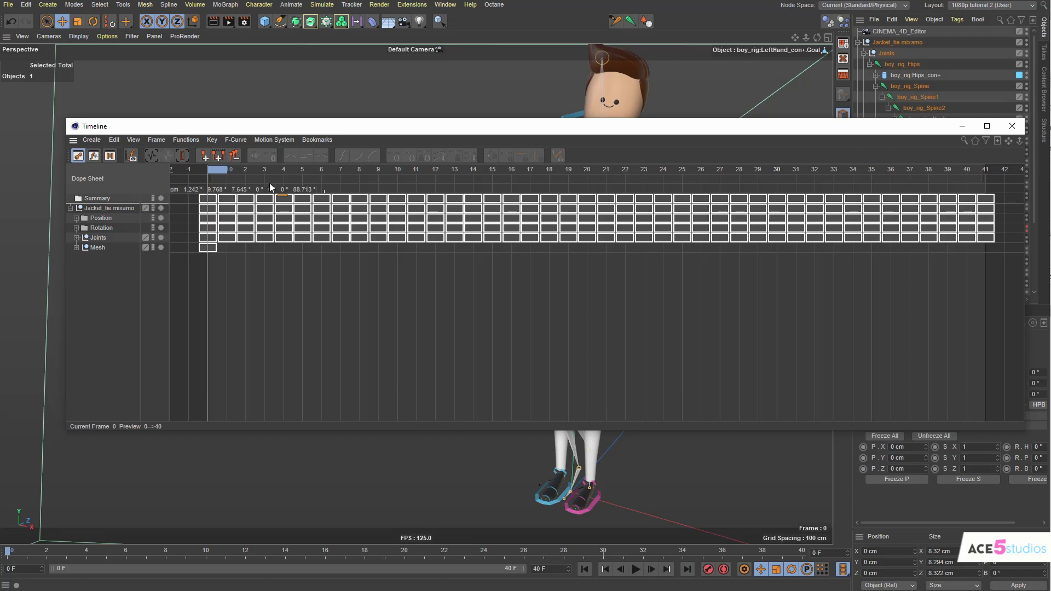
left_click(1011, 126)
key("F8")
key("F8")
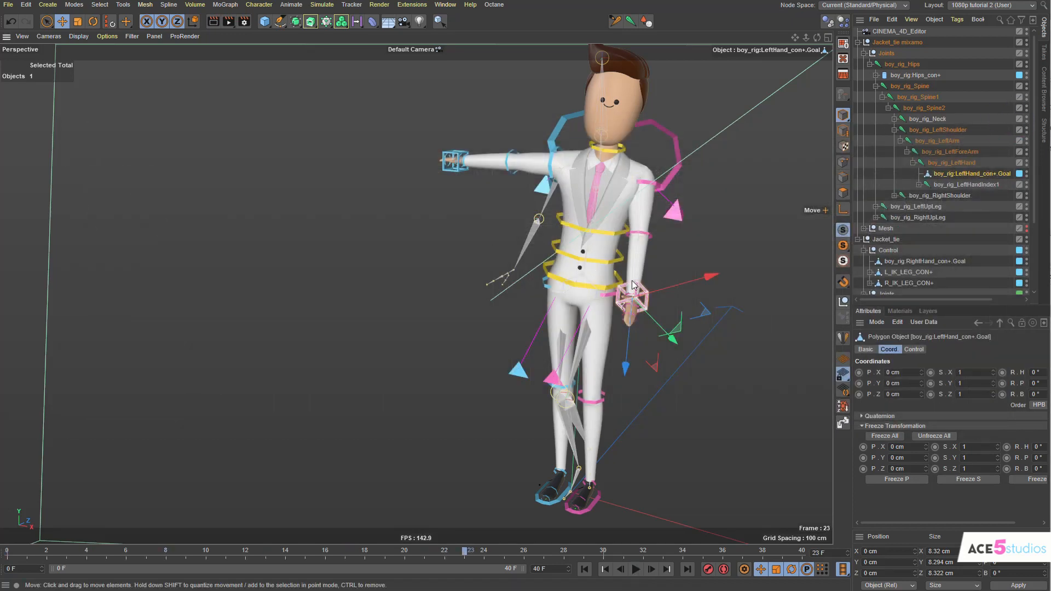
Step: Reset the bind pose through the Weight tag of boy_mesh in the Mesh group of Jacket_tie mixamo
left_click(885, 228)
left_click(863, 228)
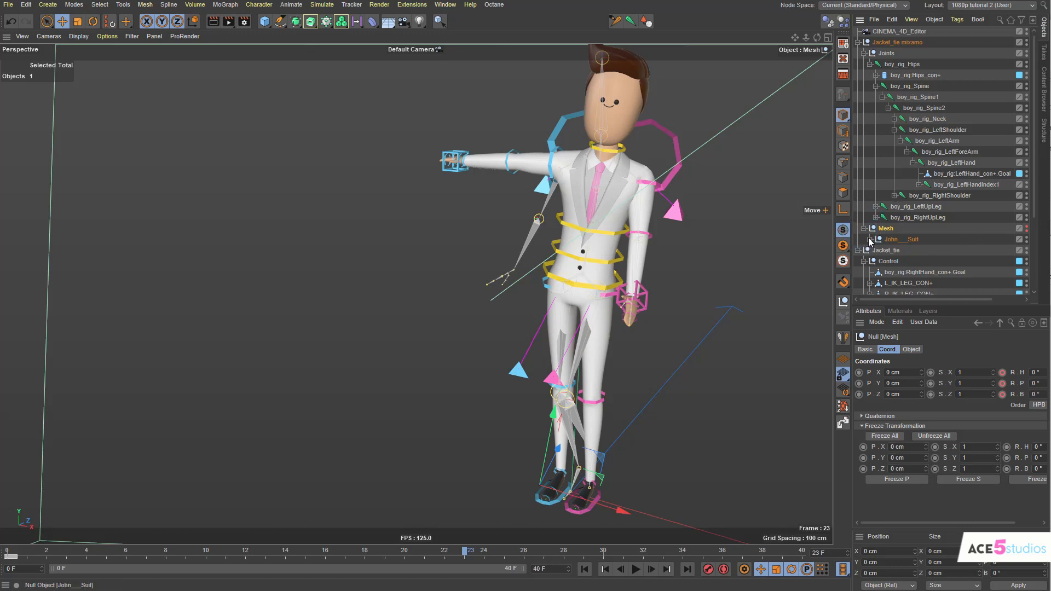
left_click(870, 240)
scroll(989, 248, "down", 4)
left_click(871, 206)
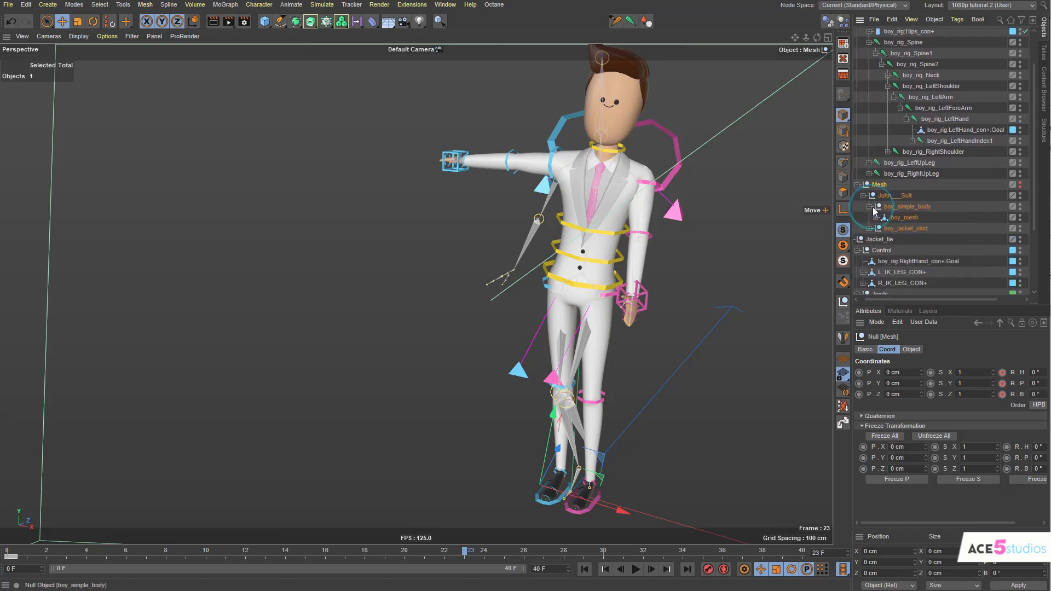
left_click(900, 217)
scroll(934, 216, "right", 3)
left_click(1002, 216)
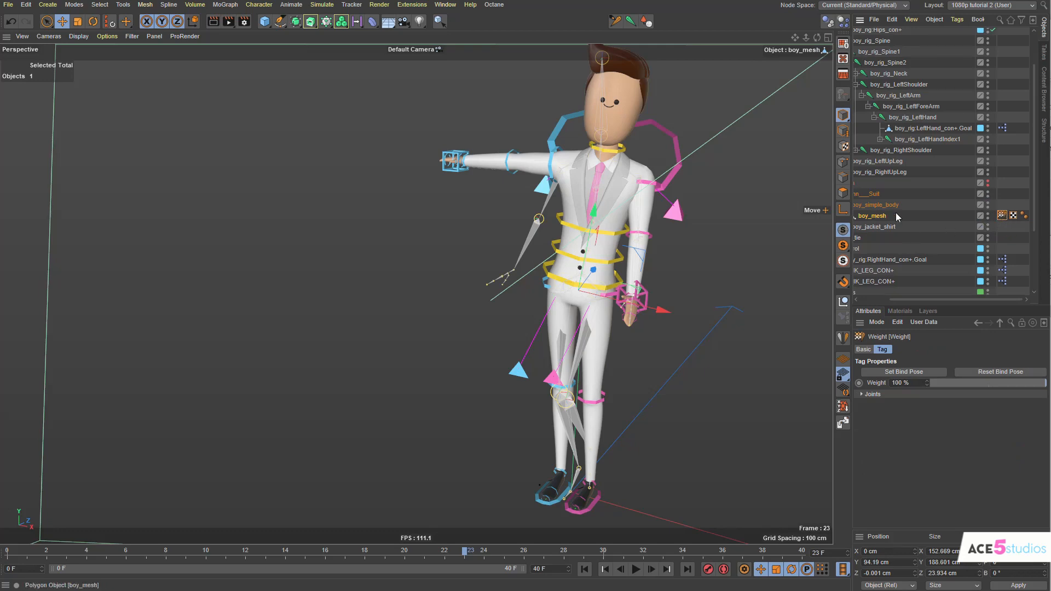
left_click(1000, 372)
left_click_drag(629, 245, 425, 213, "alt")
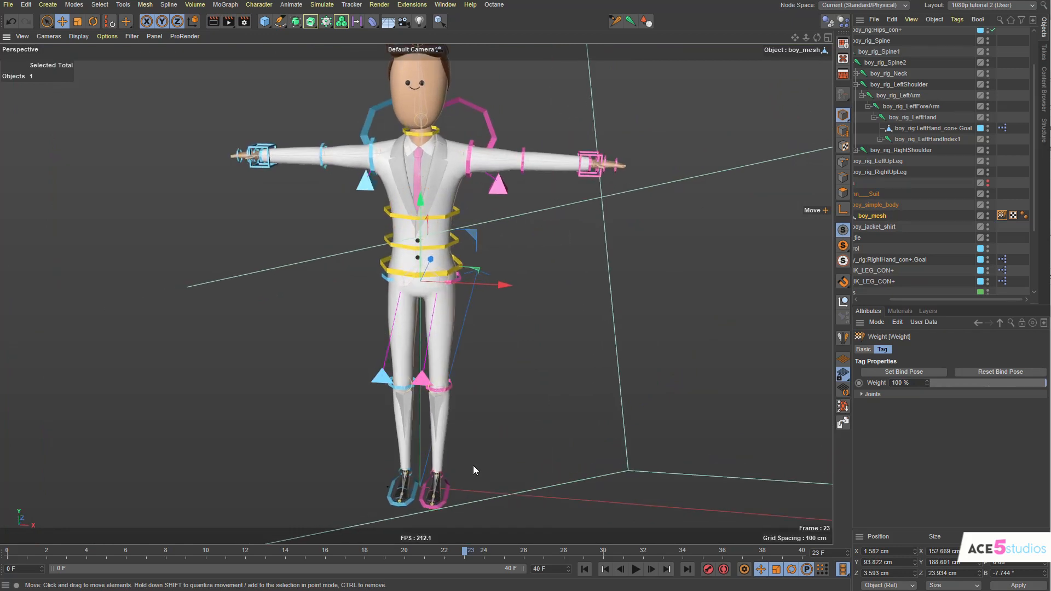
Step: Collapse the Mesh group of Jacket_tie mixamo and select the original rig's boy_rig:RightHand_con+.Goal controller
middle_click_drag(921, 193, 966, 259, "alt")
left_click(864, 230)
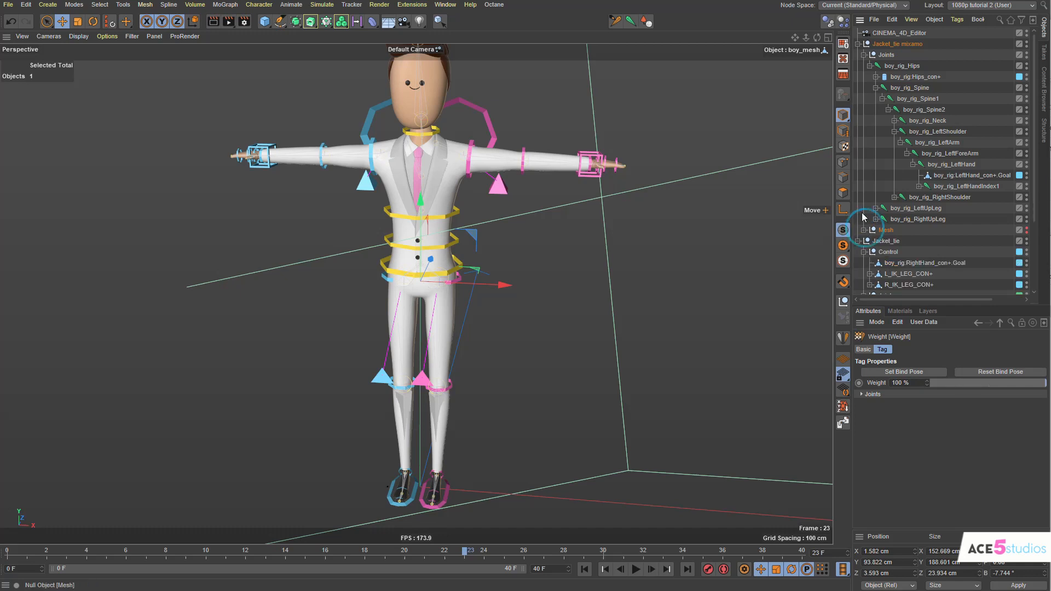
scroll(921, 246, "down", 3)
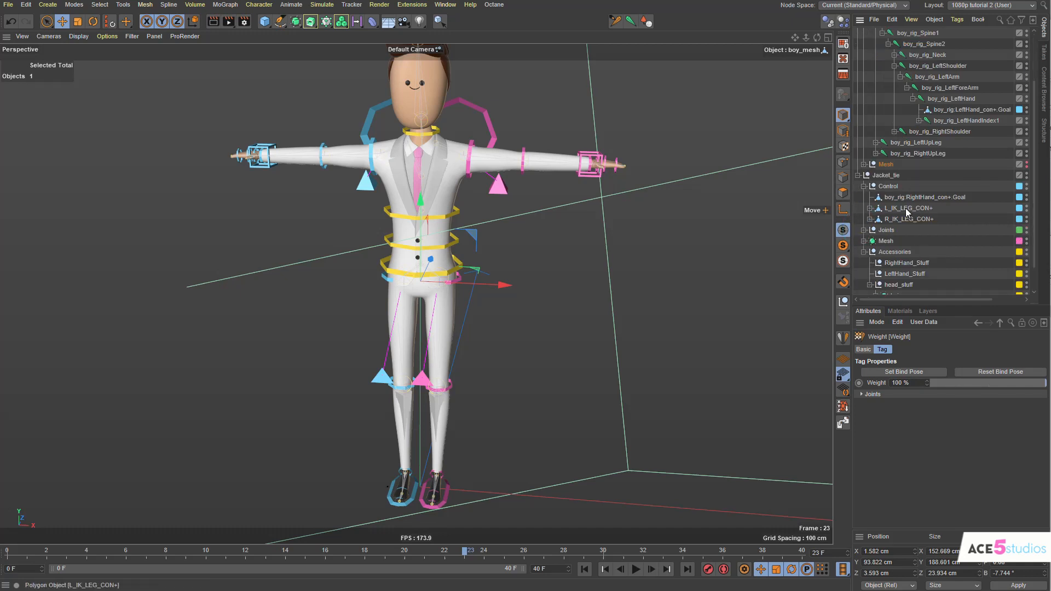
left_click(270, 162)
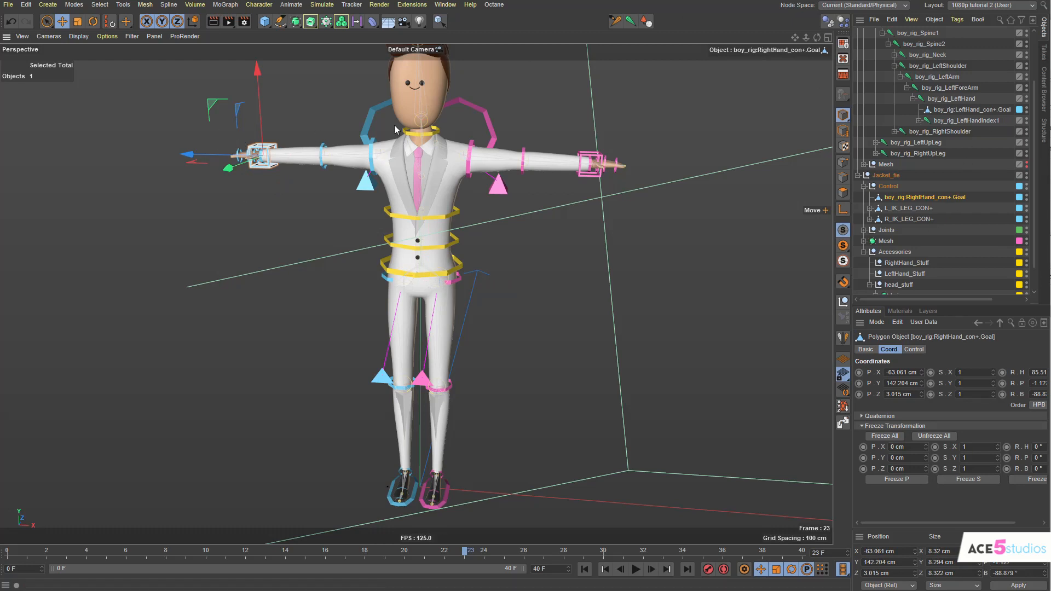
Step: Open a second Objects window and make it taller to show more of the hierarchy
scroll(928, 91, "up", 3)
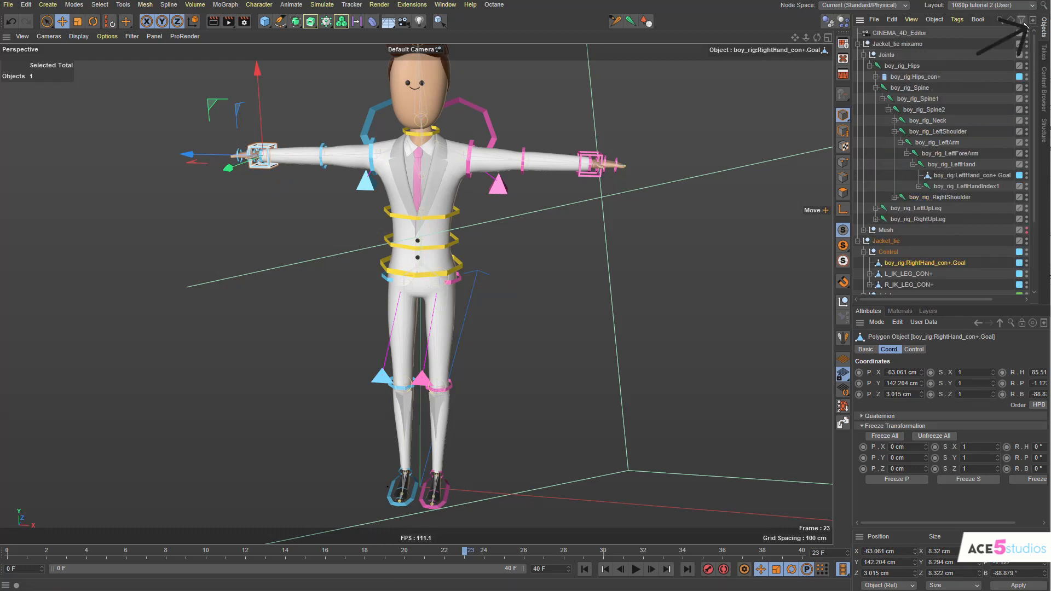
left_click(1033, 21)
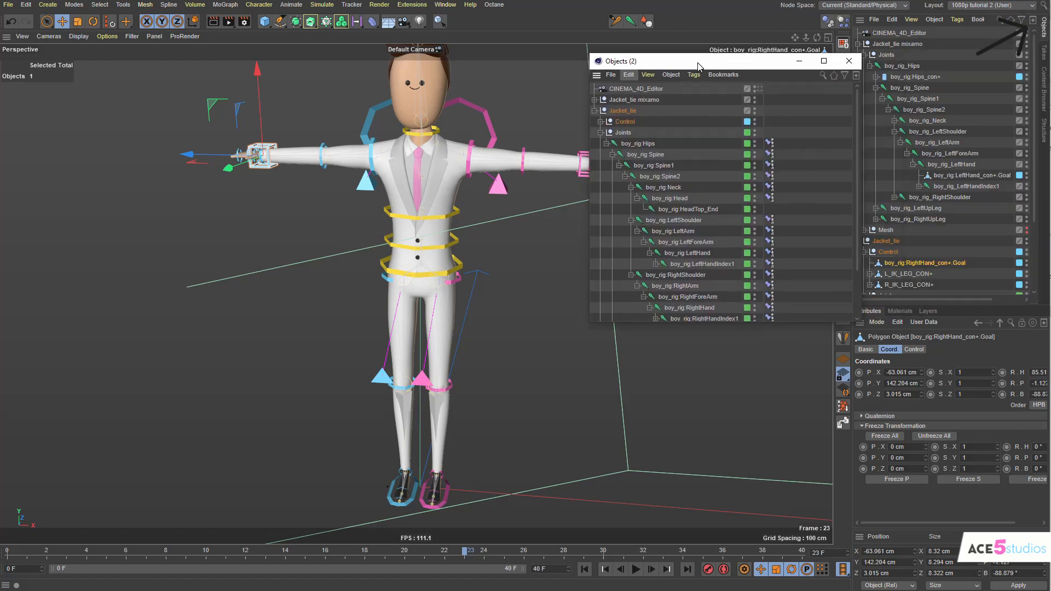
left_click_drag(807, 318, 808, 390)
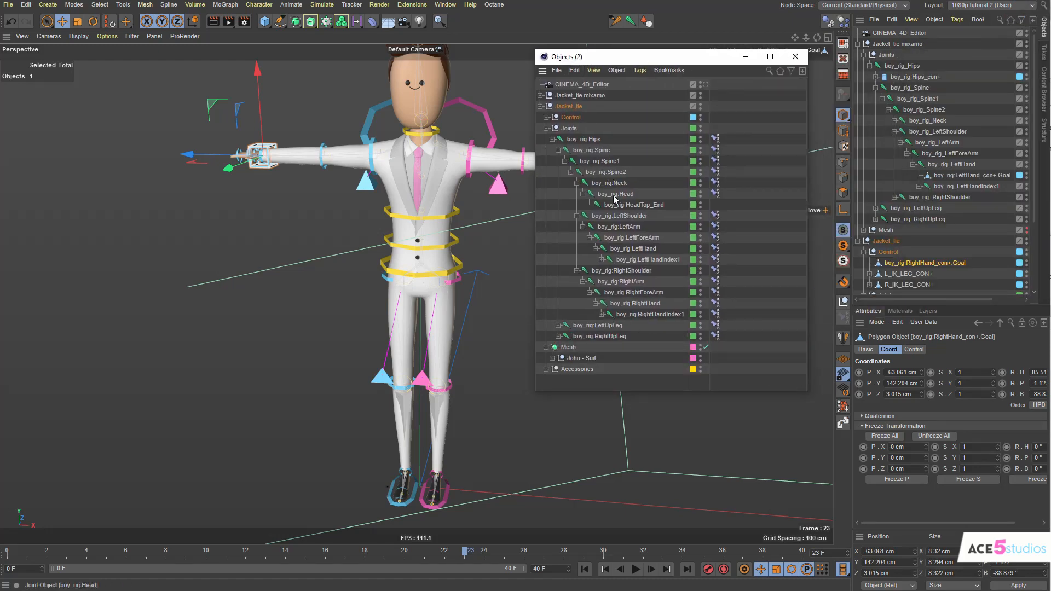
Step: Collapse the original rig's Joints group in the second Objects window and expand Jacket_tie mixamo's joints down to the children of boy_rig_Hips
left_click(658, 305)
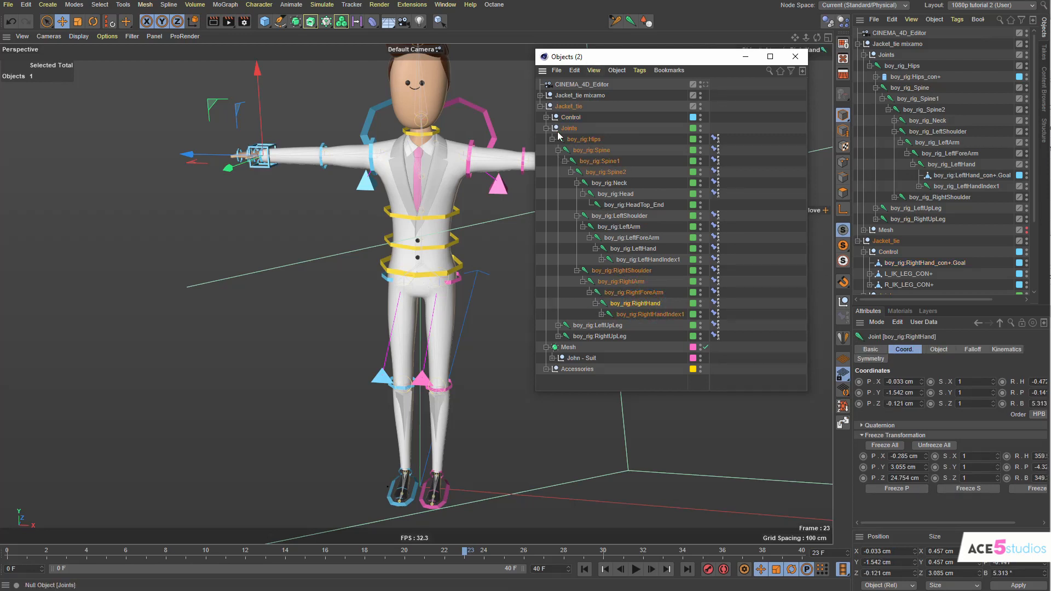
left_click(546, 128)
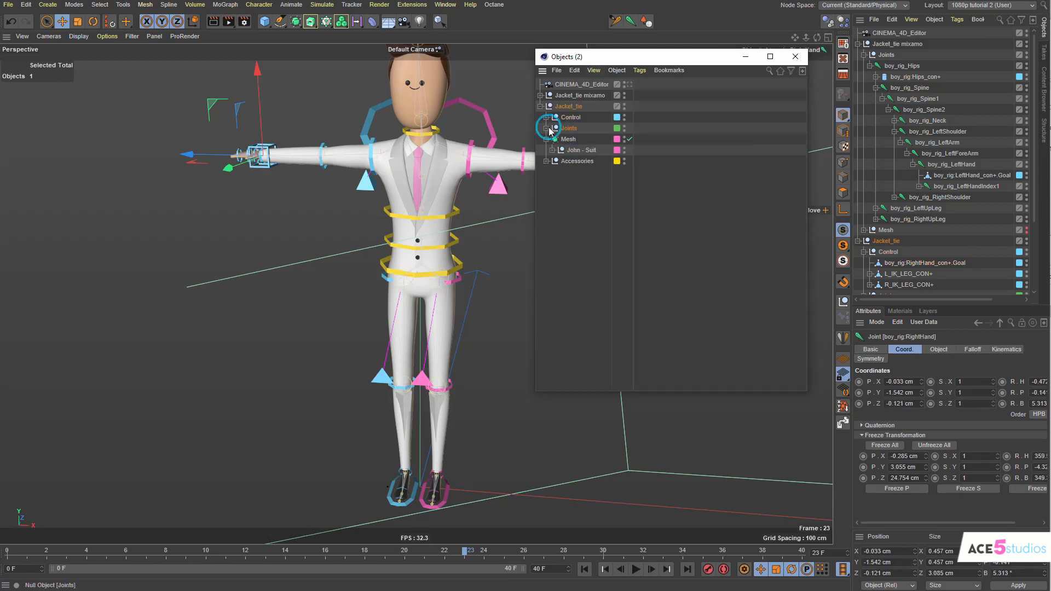
left_click(540, 95)
left_click(562, 95)
left_click(546, 106)
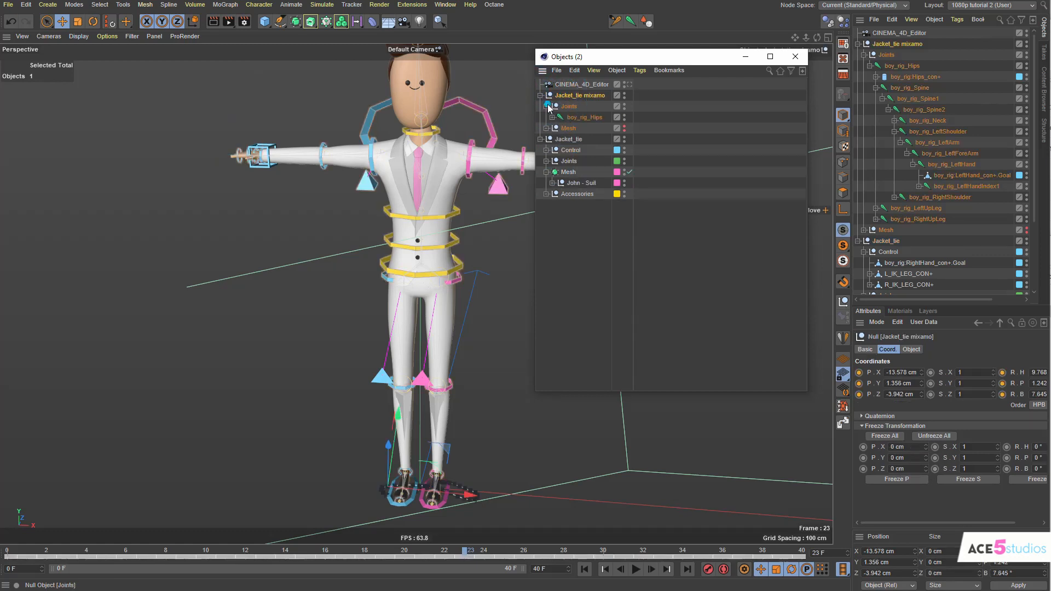
left_click(552, 117)
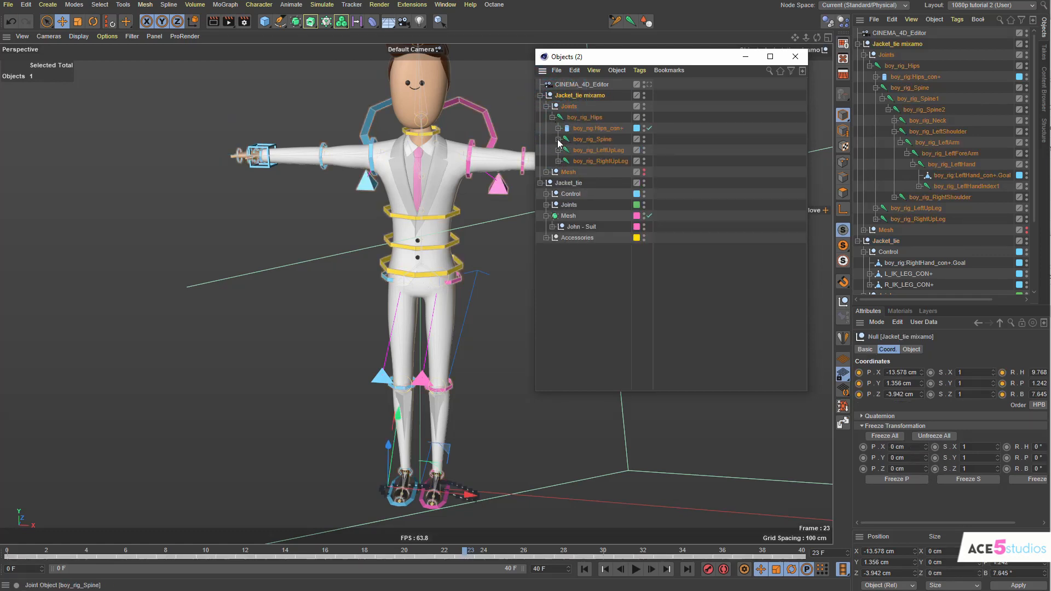
Step: Expand the Mixamo spine, shoulder and arm joints on both sides down to the index and thumb joints of each hand
left_click(559, 139)
left_click(565, 150)
left_click(571, 161)
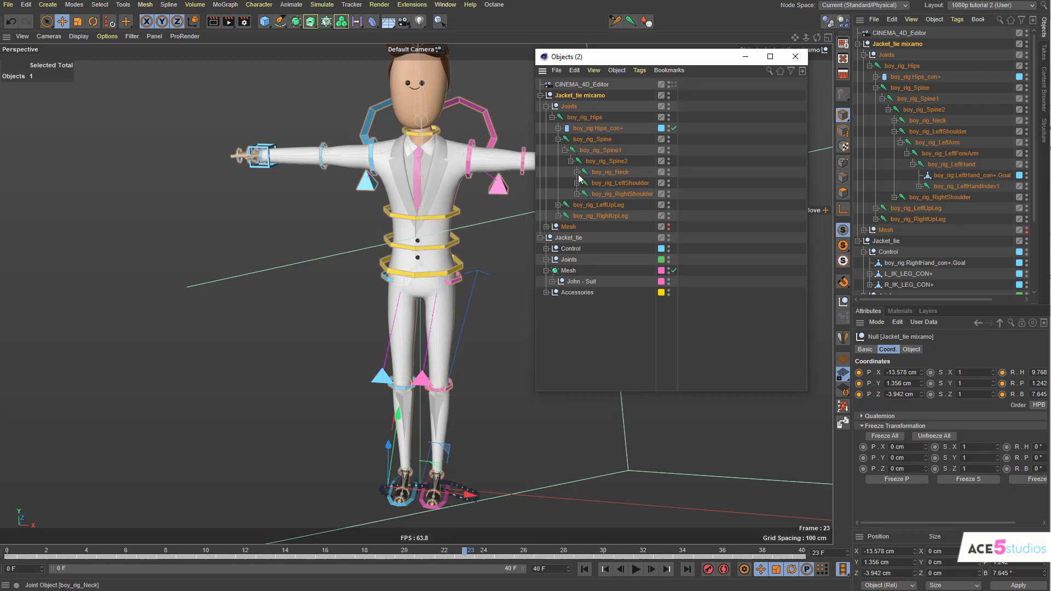
left_click(576, 182)
left_click(576, 216)
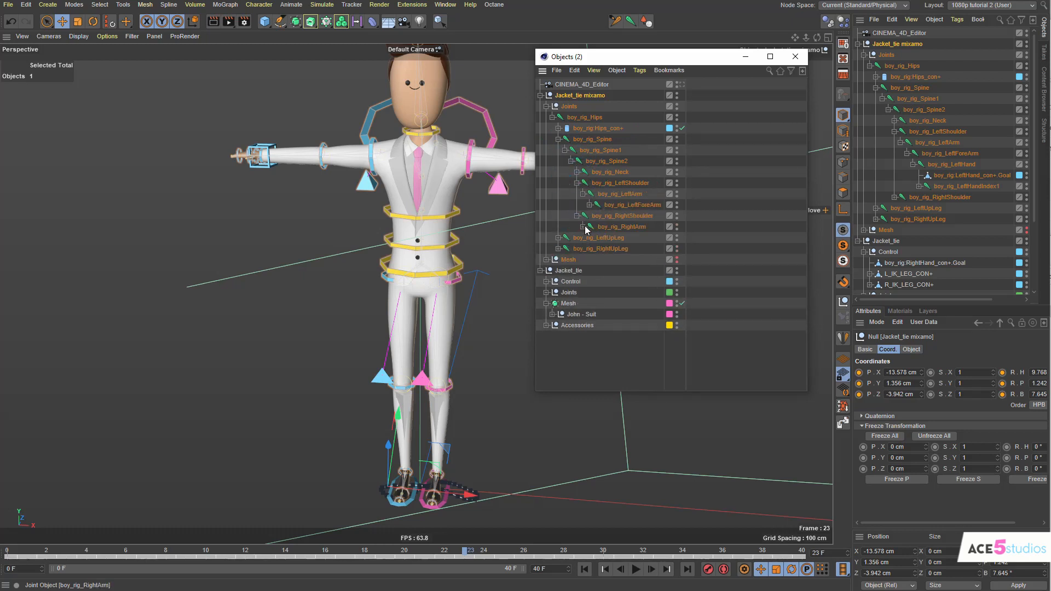
left_click(590, 204)
left_click(595, 216)
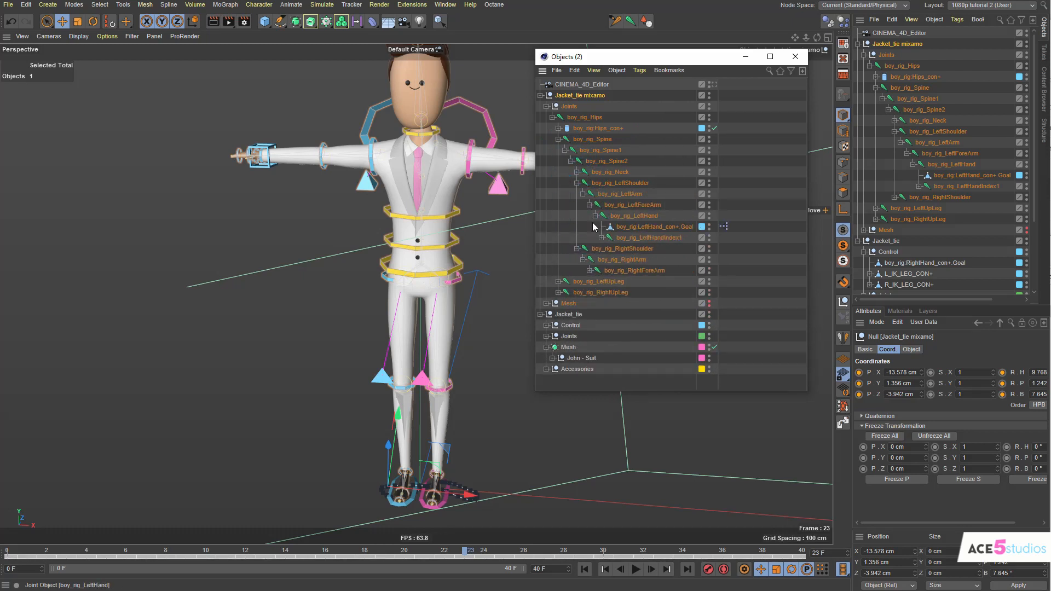
left_click(590, 270)
left_click(596, 281)
left_click(602, 292)
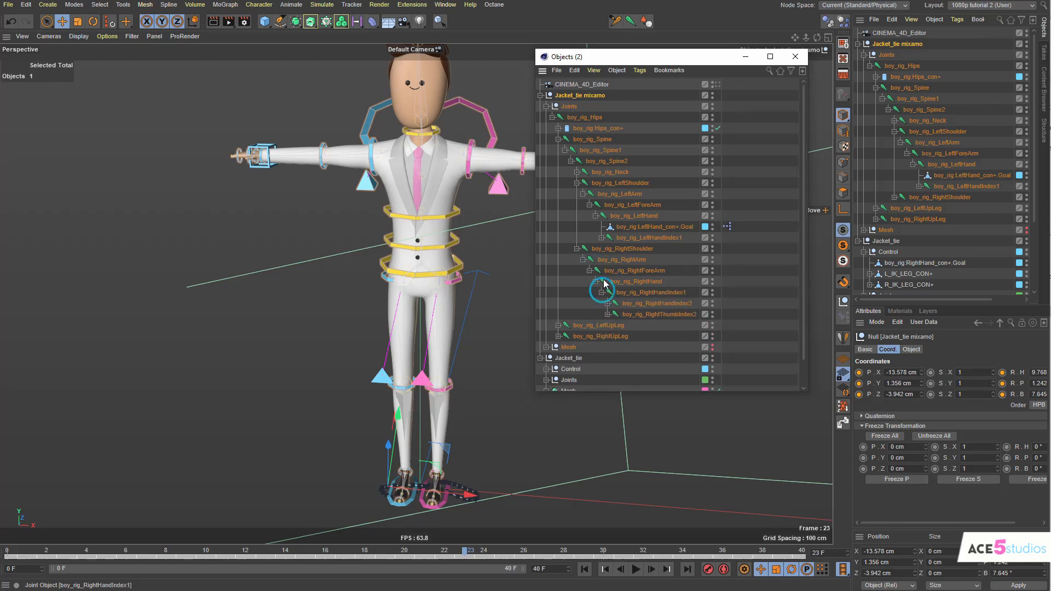
left_click(602, 237)
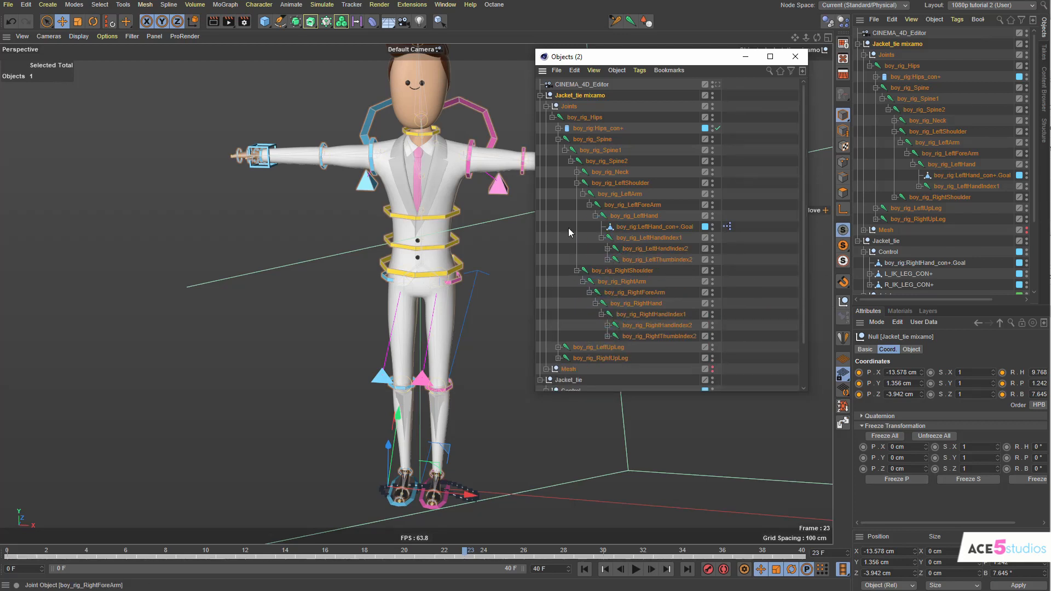
Step: Parent the original rig's boy_rig:RightHand_con+.Goal controller under the Mixamo boy_rig_RightHand joint
scroll(898, 155, "down", 3)
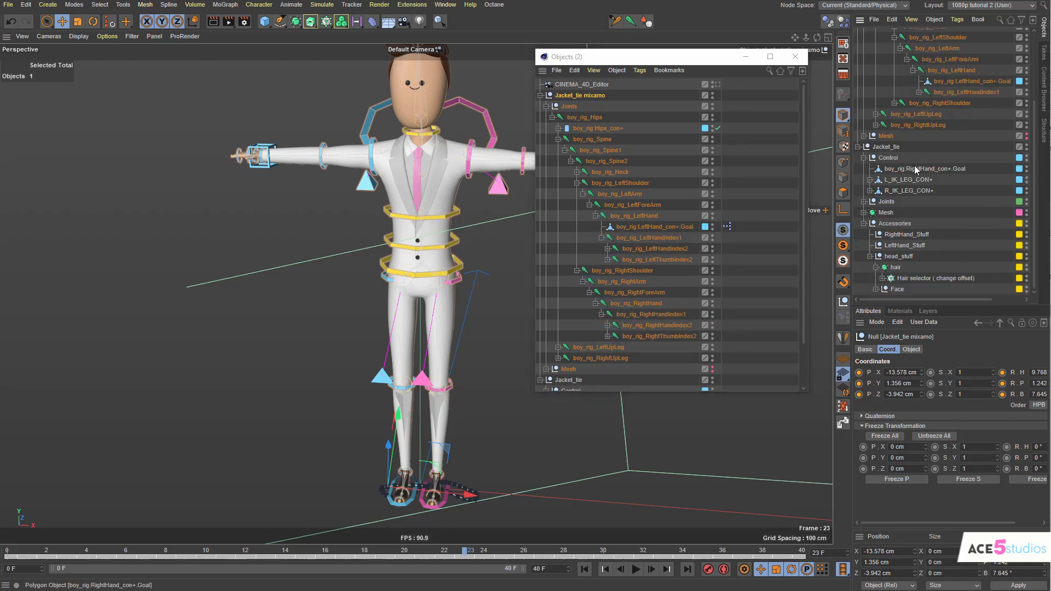
left_click(914, 167)
left_click_drag(905, 174, 642, 304)
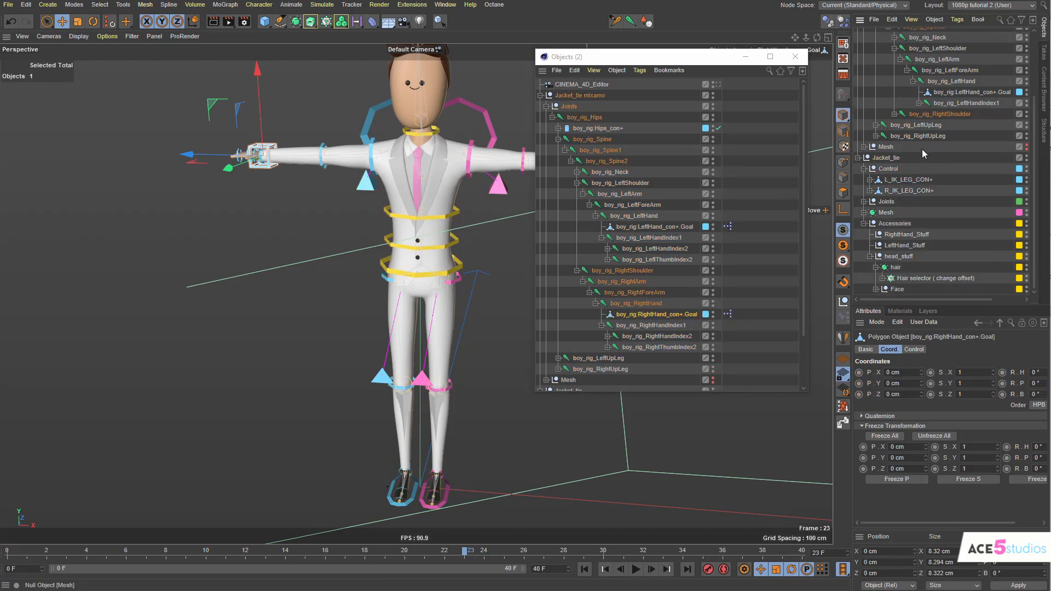
Step: Parent boy_rig:RightShoulder_con+ and boy_rig:LeftShoulder_con+ under the Mixamo boy_rig_RightShoulder and boy_rig_LeftShoulder joints
left_click(370, 122)
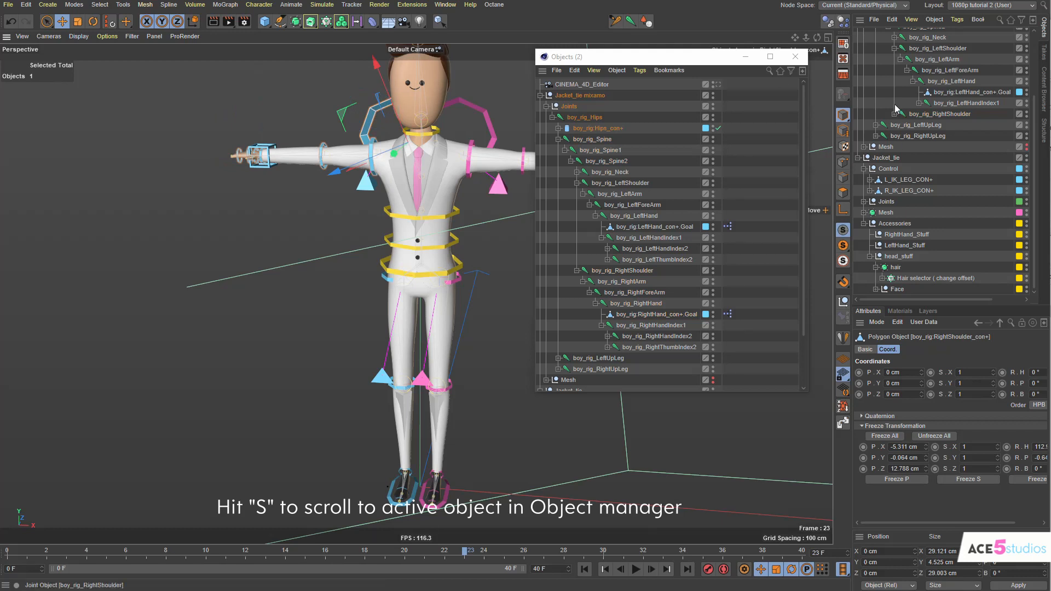
key("s")
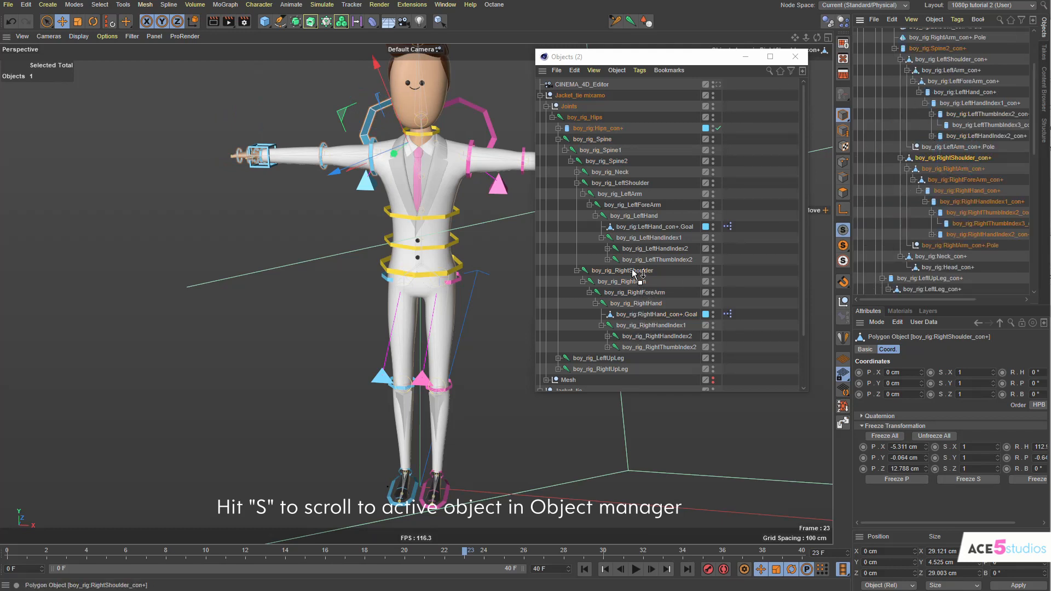
left_click_drag(637, 273, 637, 272)
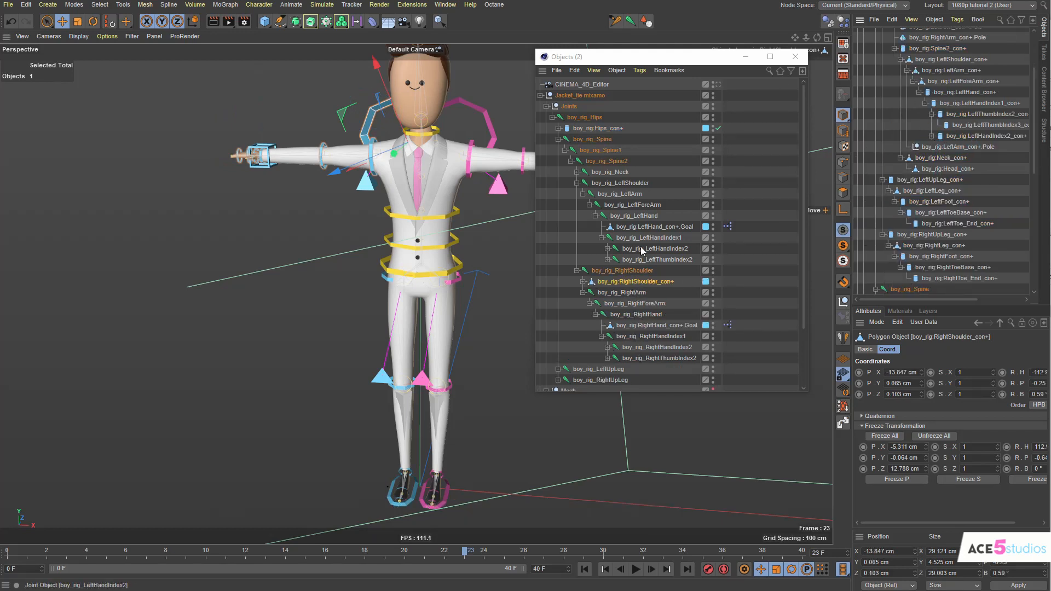
left_click(474, 115)
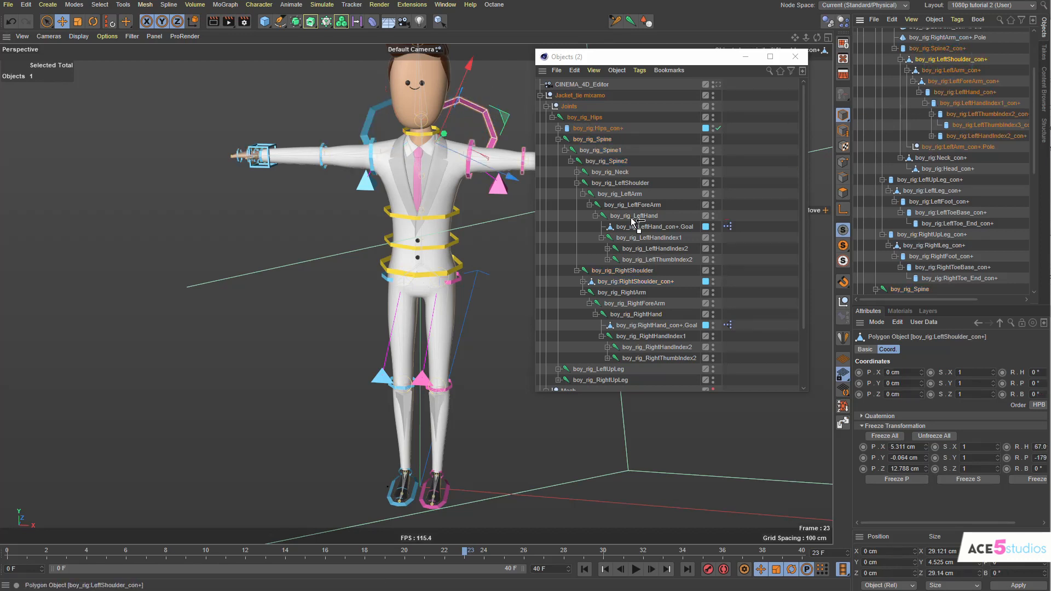
left_click_drag(624, 186, 643, 182)
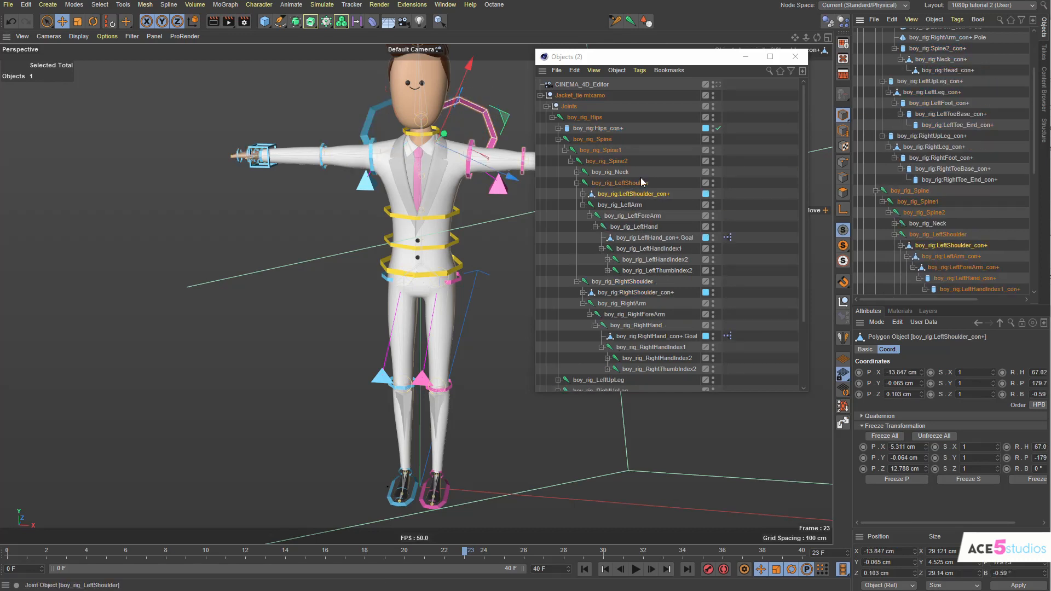
Step: Select the left foot controller L_IK_LEG_CON+, locate it in the hierarchy, and collapse the Mixamo boy_rig_Spine branch
left_click(445, 495)
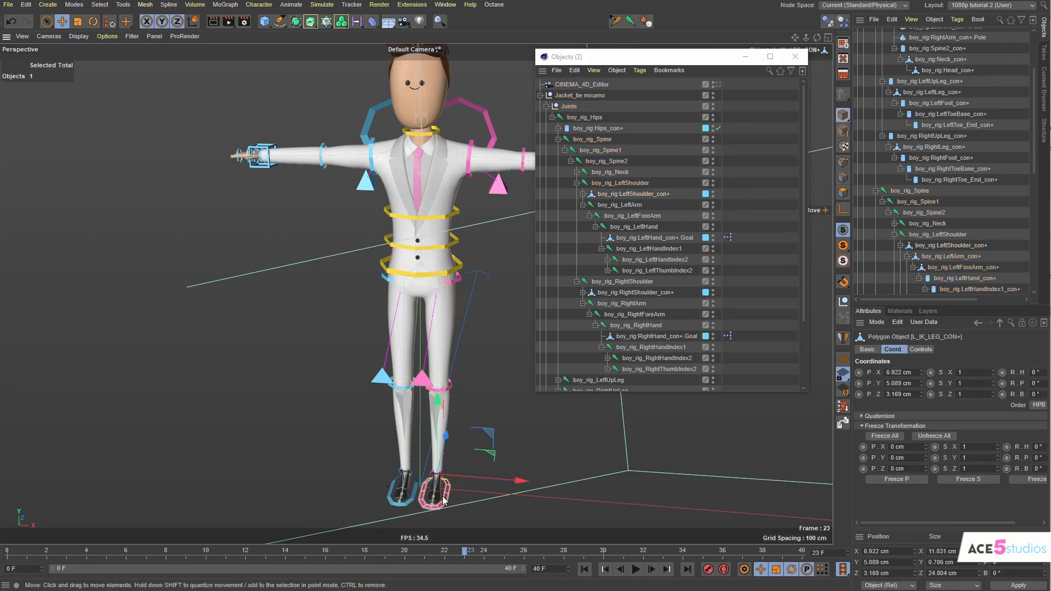
scroll(963, 226, "down", 5)
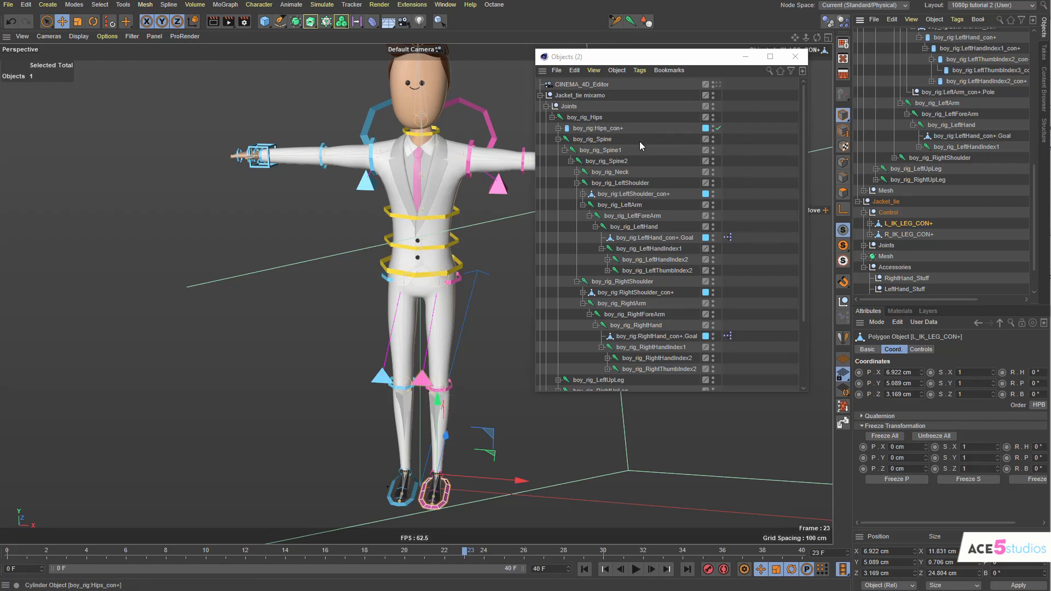
scroll(602, 137, "down", 2)
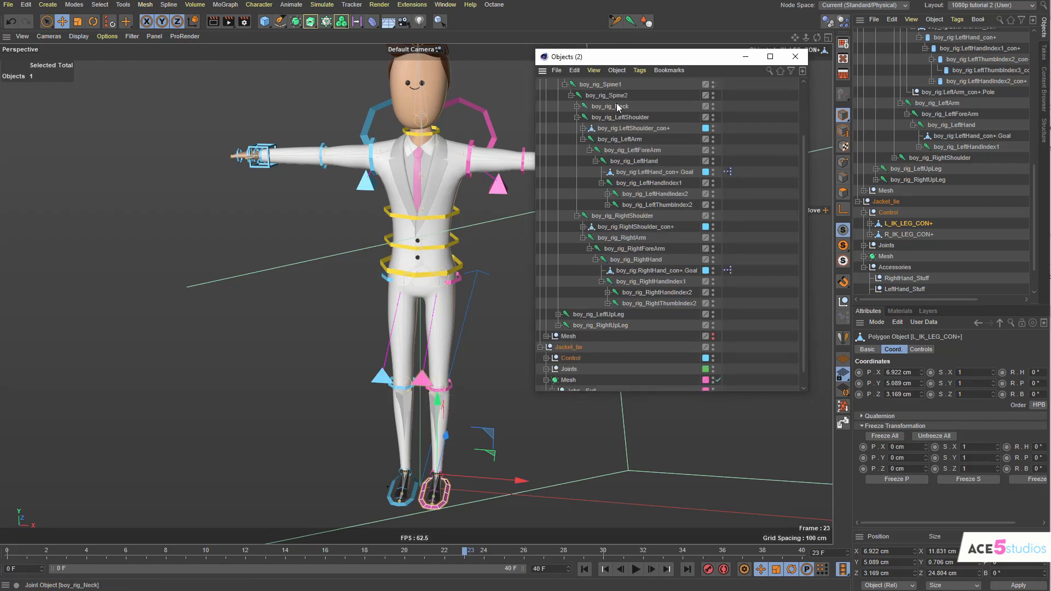
scroll(651, 174, "up", 2)
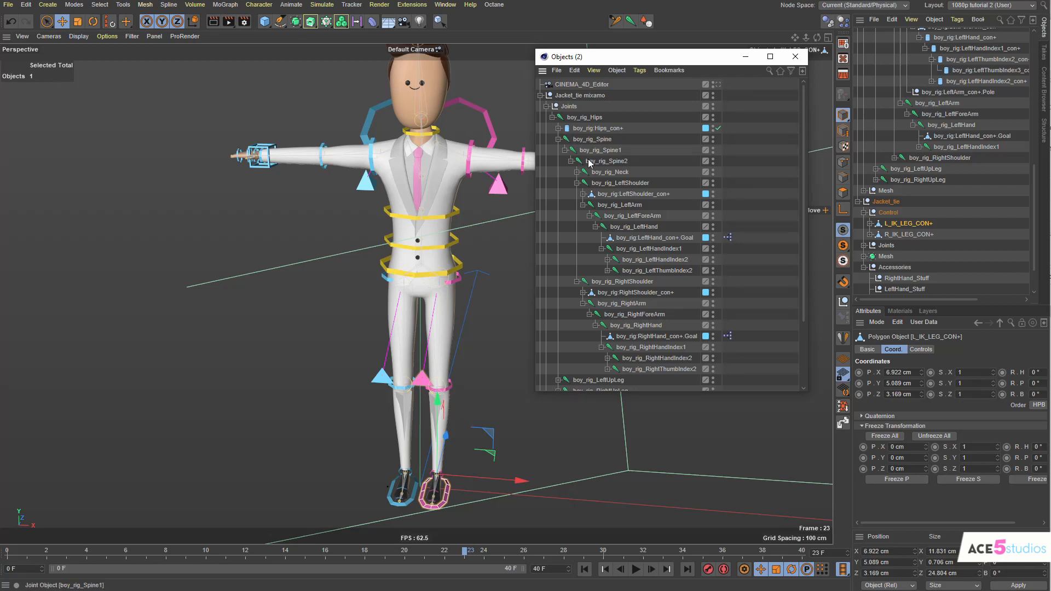
scroll(591, 163, "down", 2)
scroll(593, 163, "up", 2)
left_click(557, 139)
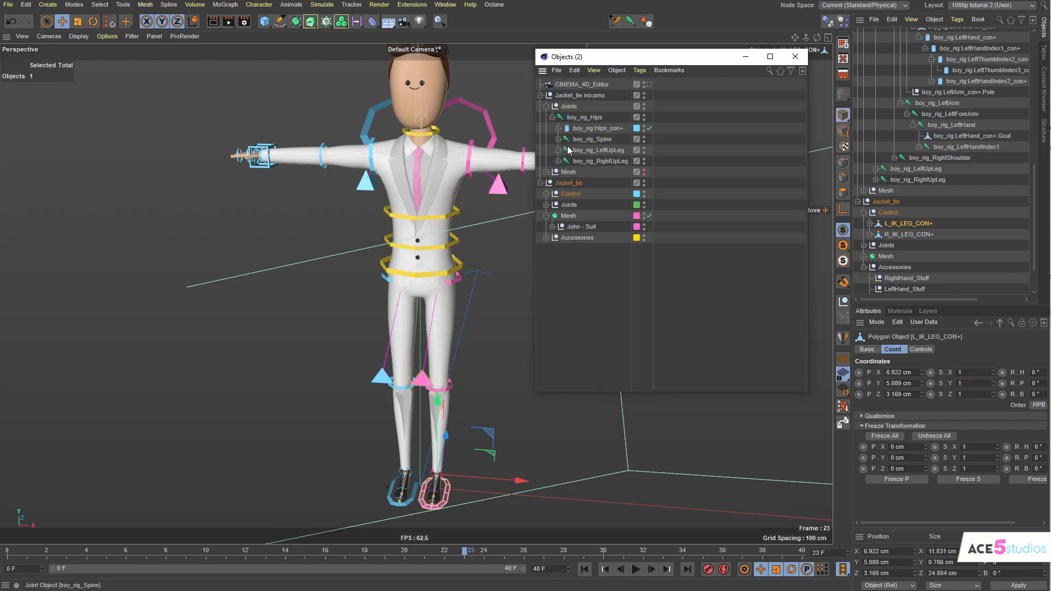
Step: Expand the Mixamo left and right leg joints down to boy_rig_LeftToe_End and boy_rig_RightToeBase
left_click(558, 149)
left_click(558, 172)
left_click(564, 183)
left_click(564, 161)
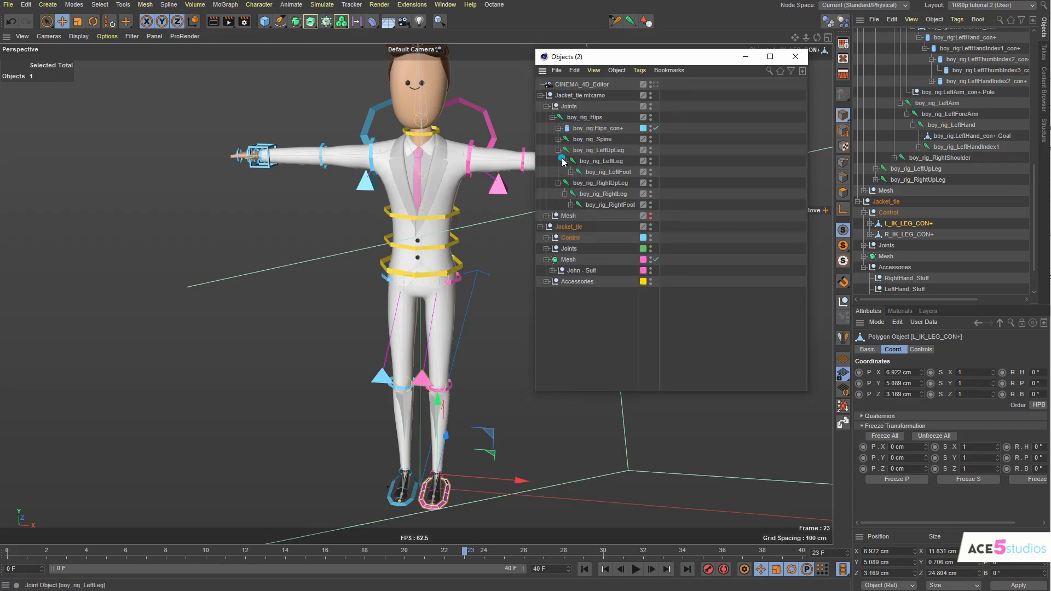
left_click(570, 172)
left_click(576, 183)
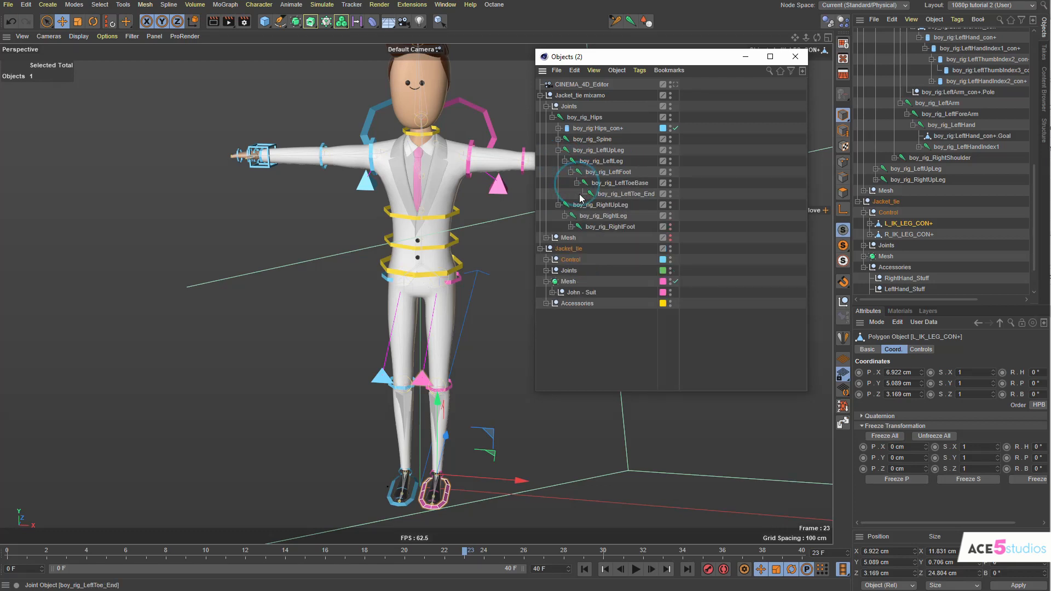
left_click(570, 226)
Step: Parent R_IK_LEG_CON+ under the Mixamo boy_rig_RightFoot joint and L_IK_LEG_CON+ under boy_rig_LeftFoot, and clear the selection
left_click(619, 216)
left_click(628, 228)
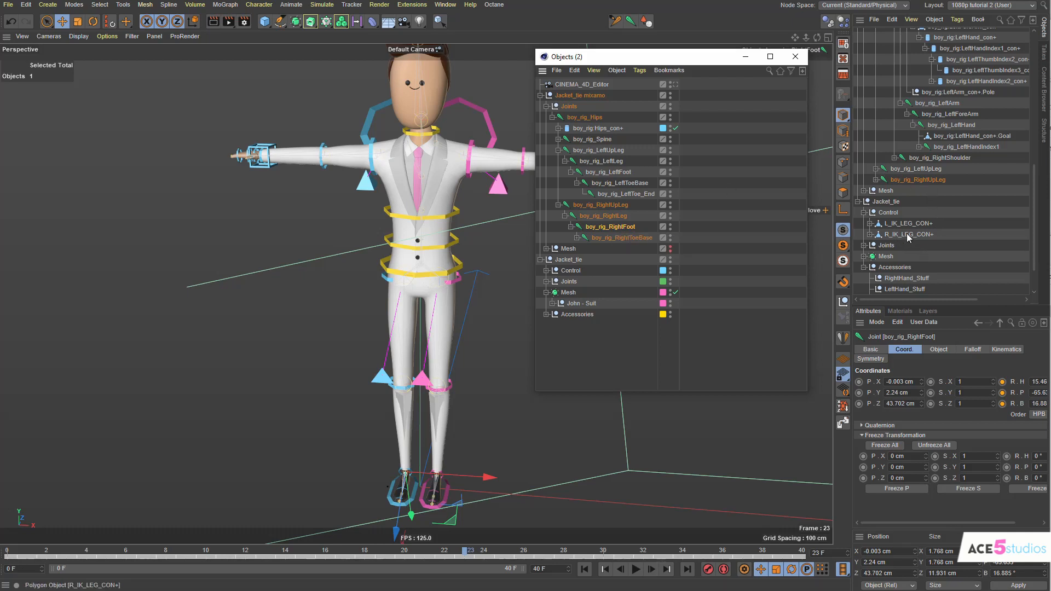
left_click_drag(907, 237, 604, 226)
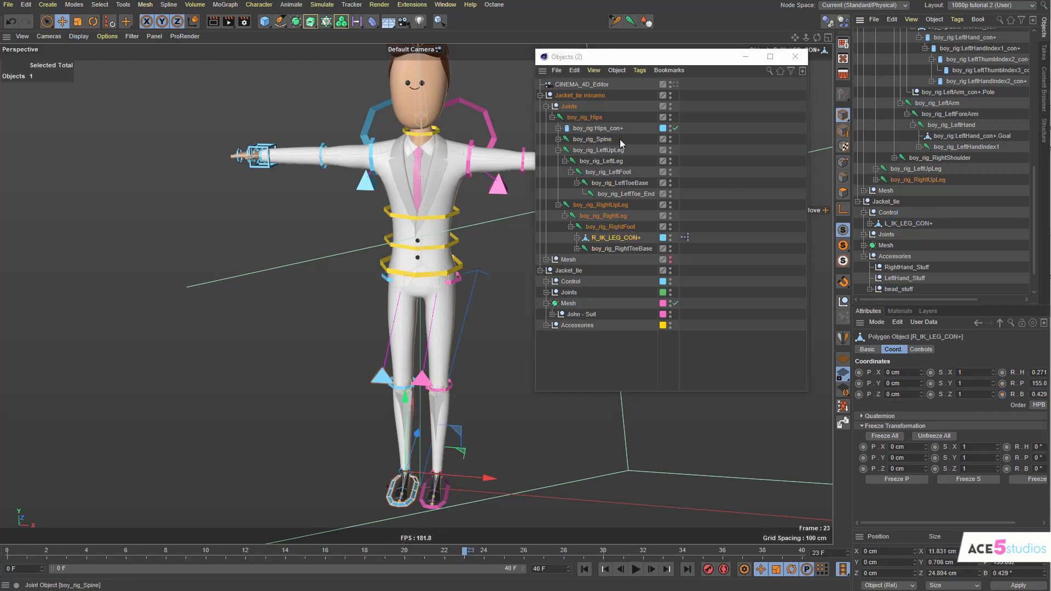
left_click(617, 172)
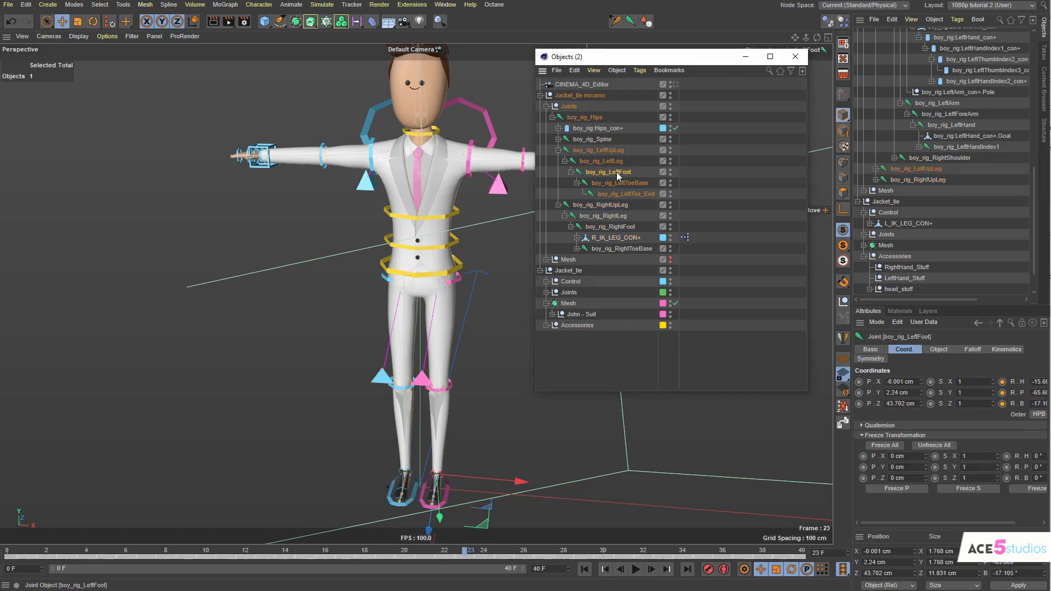
left_click_drag(906, 224, 614, 174)
left_click(635, 151)
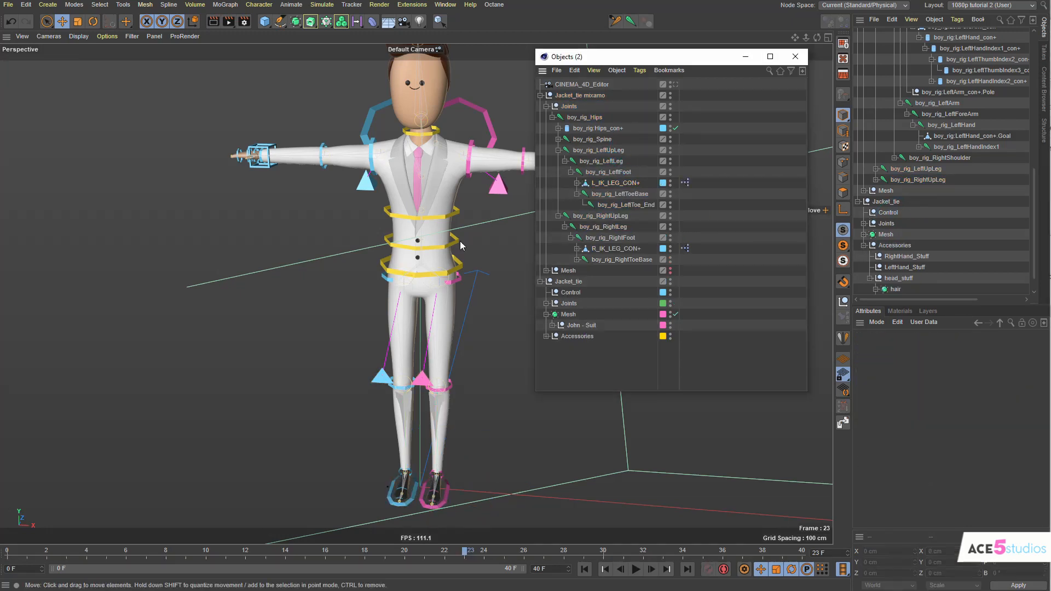
Step: Re-enable the Jacket_tie mixamo animation in the Timeline and play the walk to check the rig's motion
middle_click_drag(460, 244, 380, 220, "alt")
scroll(378, 221, "down", 2)
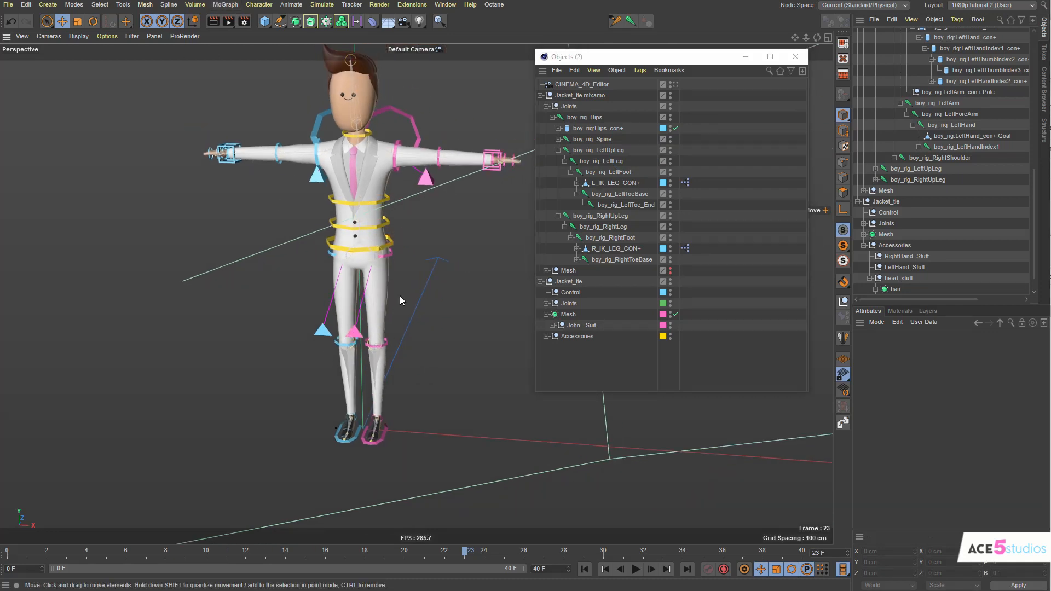
key("shift+F3")
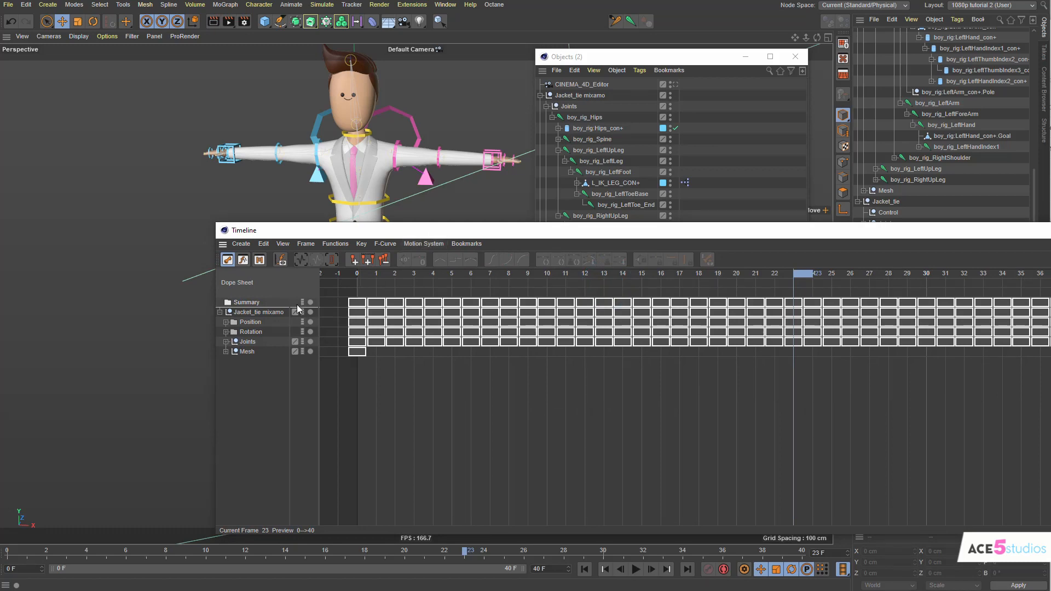
left_click(303, 312)
key("F8")
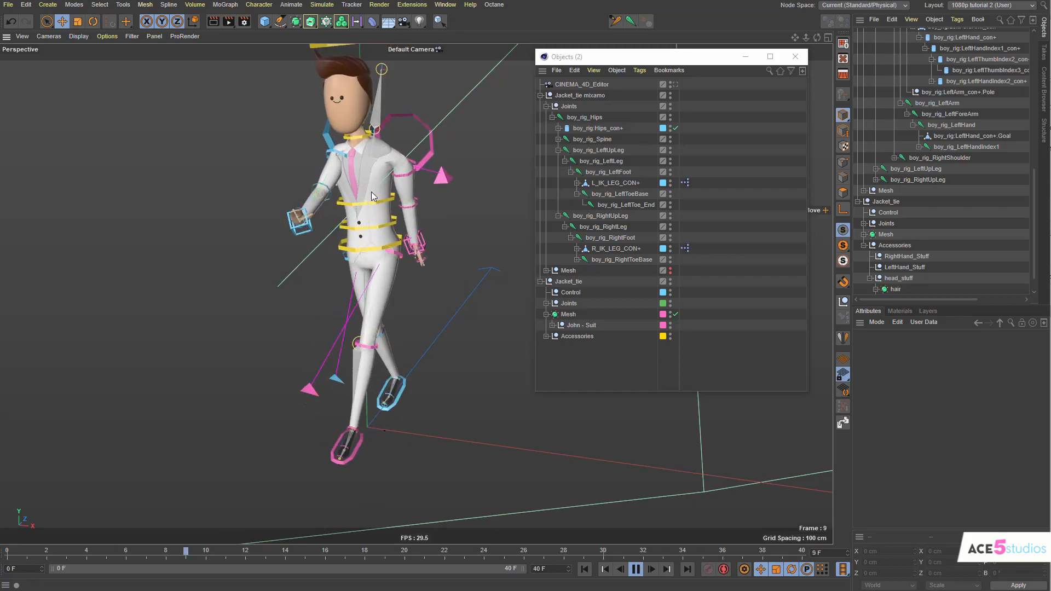
key("F8")
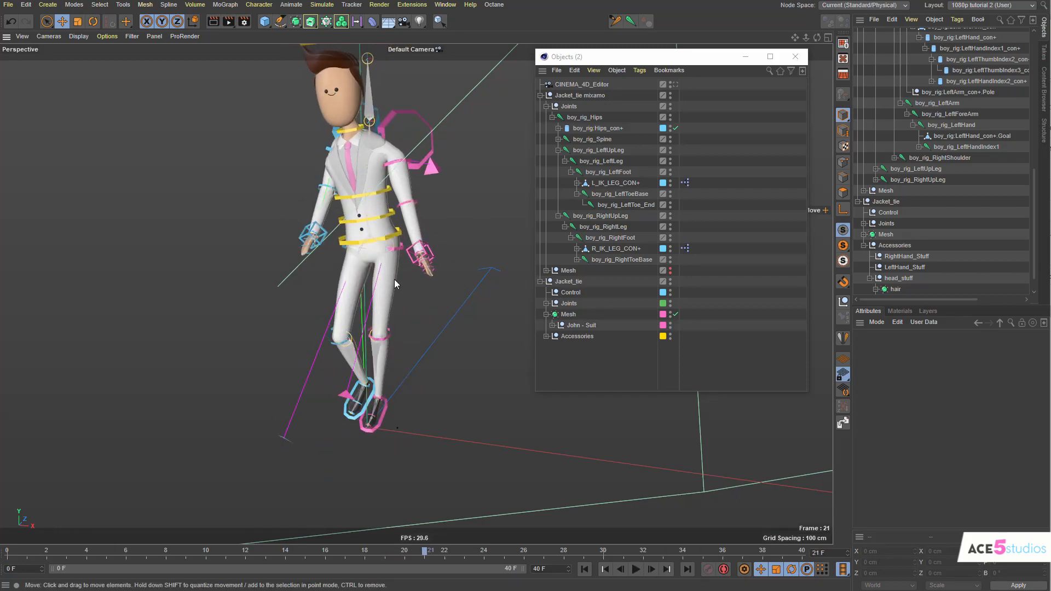
Step: Disable the Jacket_tie mixamo animation in the Timeline and reset the bind pose through the Weight tag of its boy_mesh
key("shift+F3")
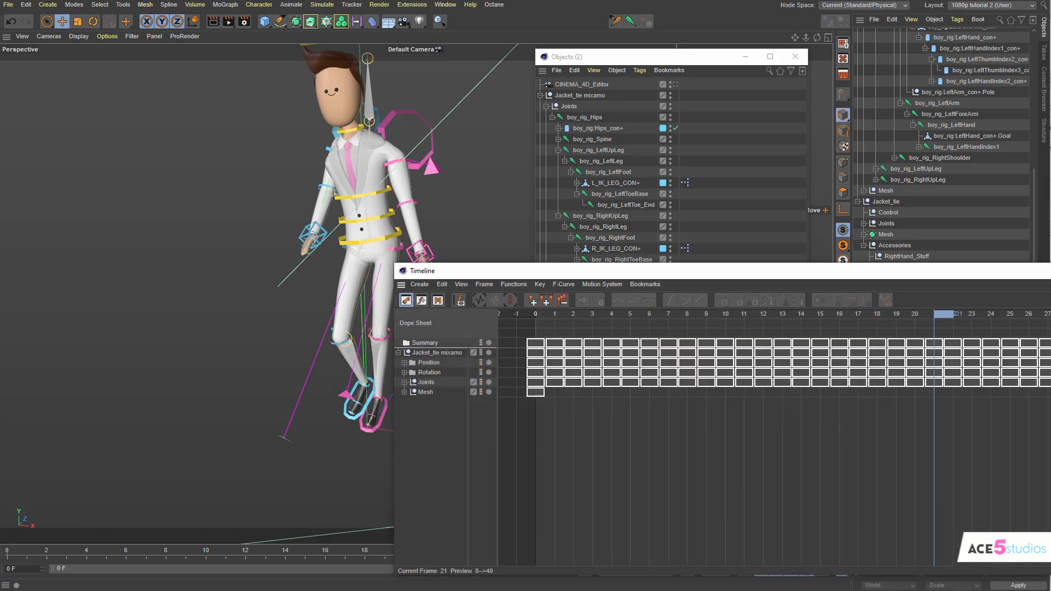
key("shift+F3")
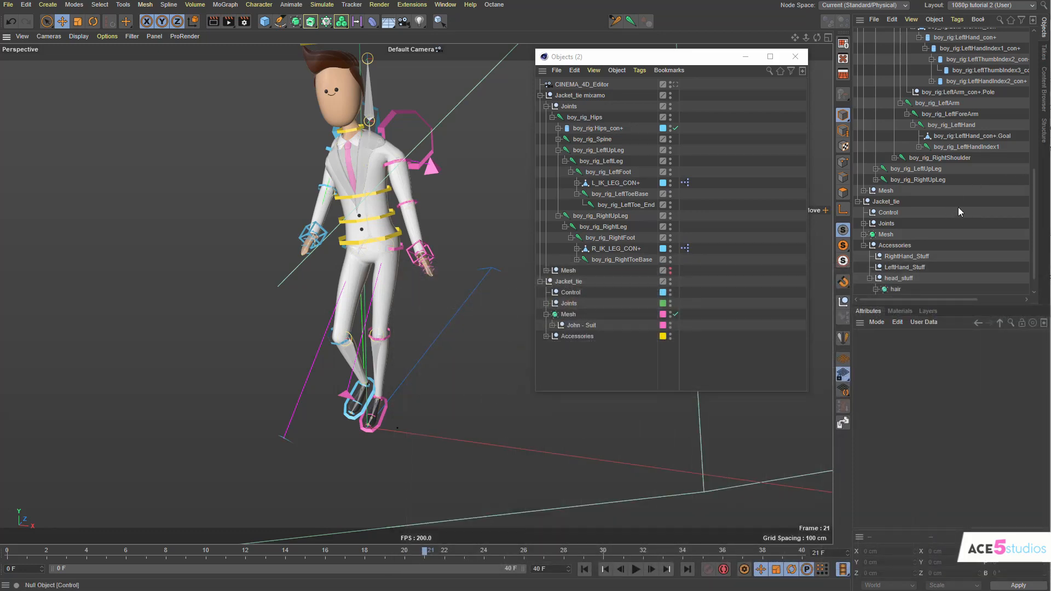
left_click(864, 191)
middle_click_drag(964, 240, 912, 230, "alt")
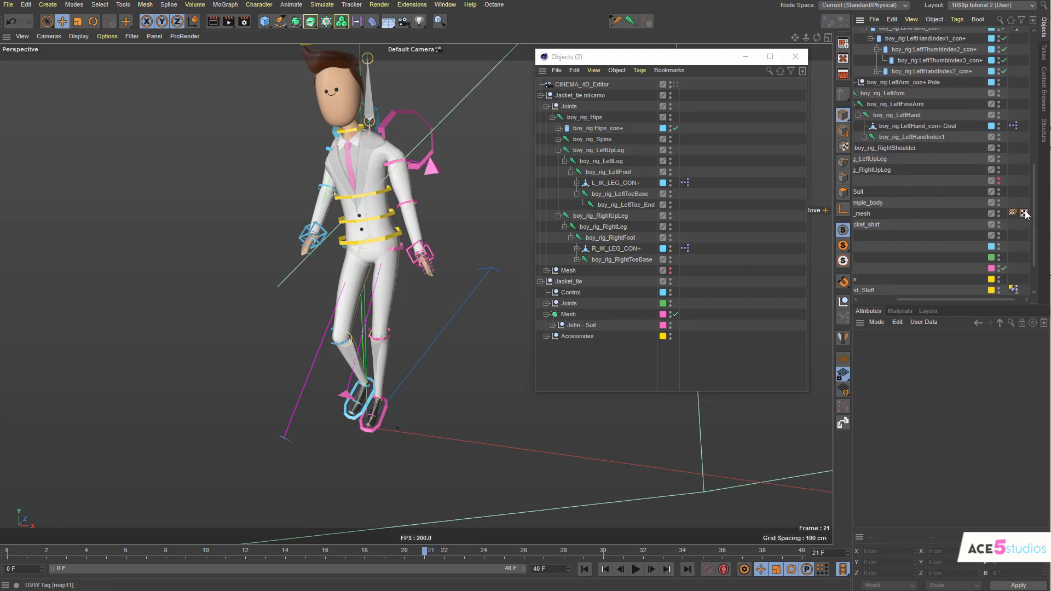
left_click(1012, 213)
left_click(1018, 372)
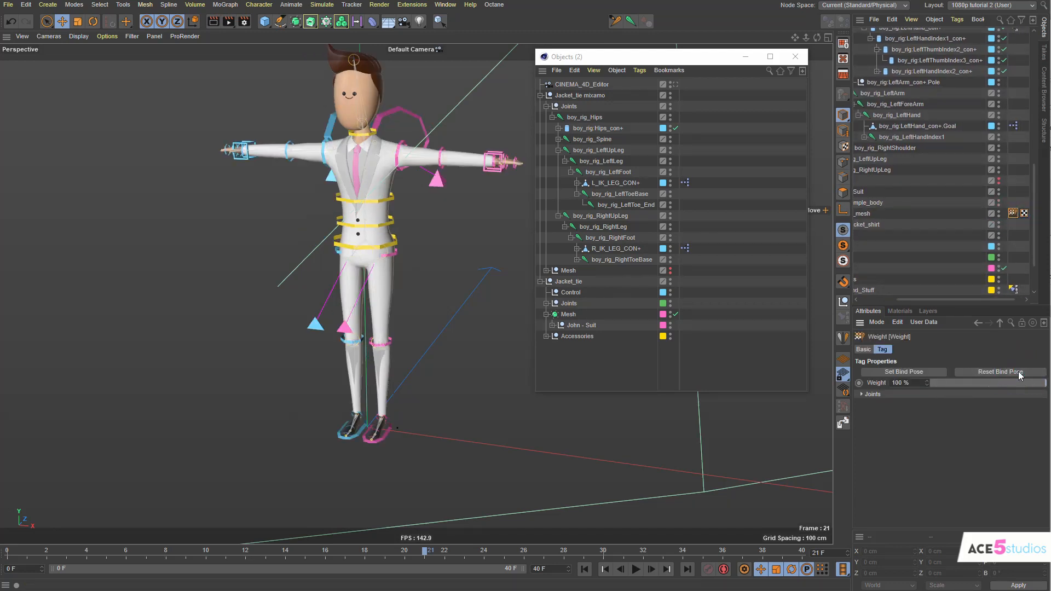
Step: Collapse boy_rig:Spine_con+ and parent it with its child controllers under the Mixamo boy_rig_Spine joint
left_click(393, 223)
key("s")
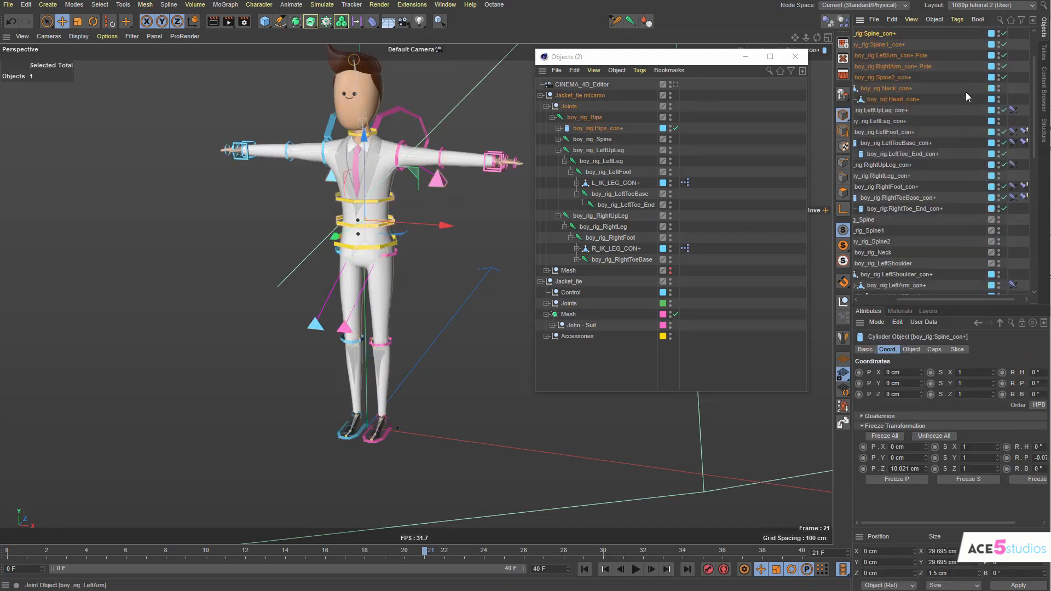
scroll(964, 96, "up", 2)
middle_click_drag(931, 82, 984, 83, "alt")
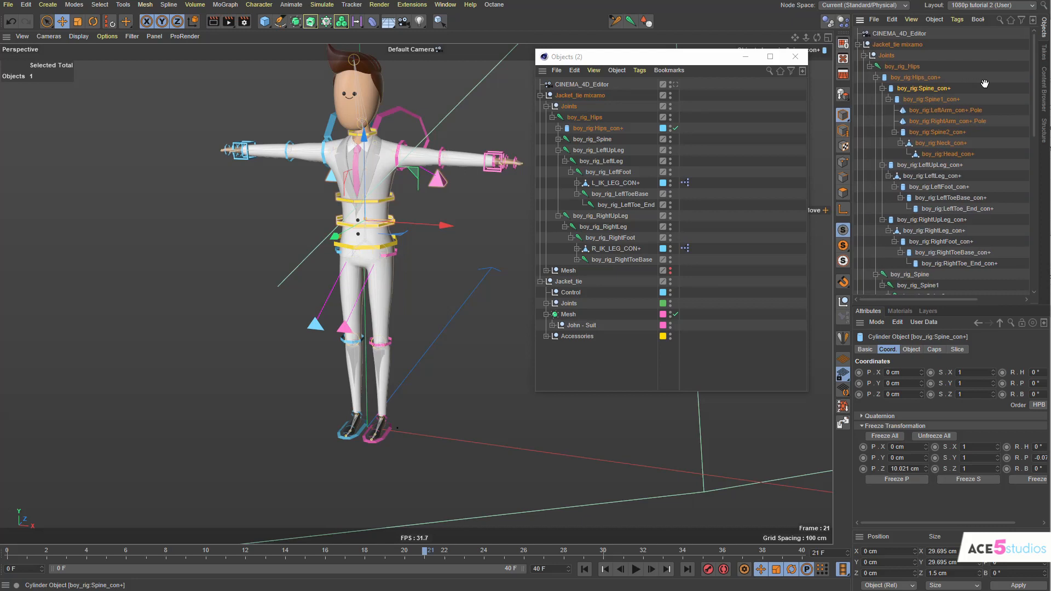
left_click(883, 89)
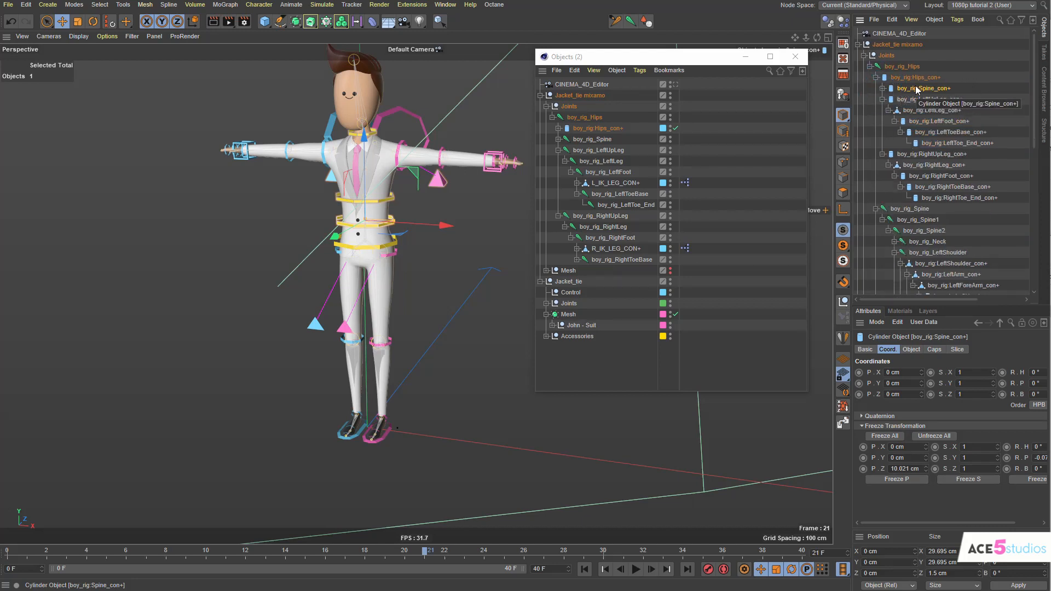
left_click_drag(919, 213, 919, 212)
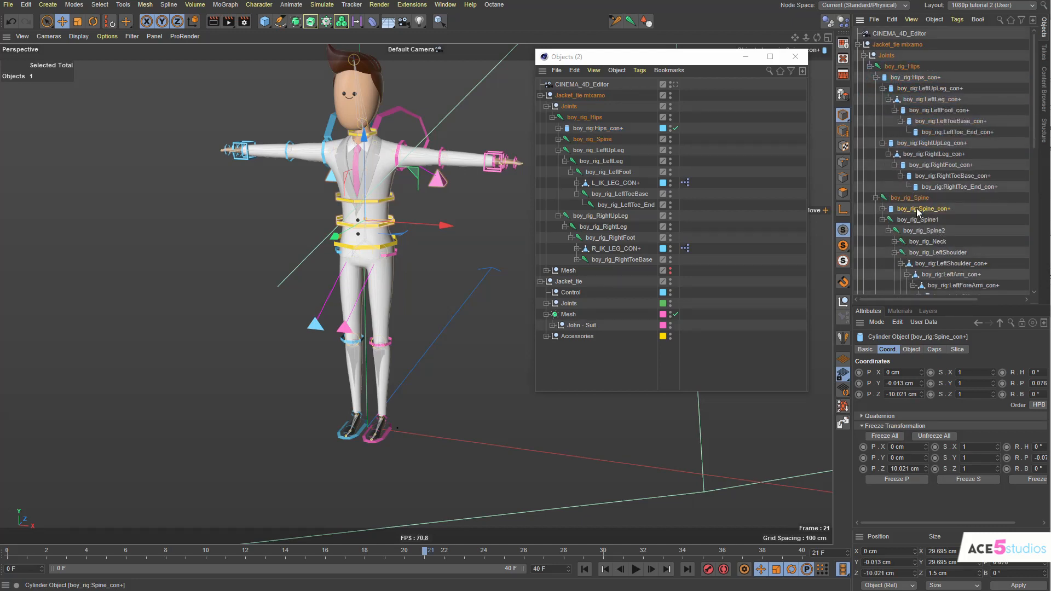
Step: Parent Spine1_con+, Spine2_con+, Neck_con+ and Head_con+ under their matching Mixamo Spine1, Spine2, Neck and Head joints, and clear the selection
left_click(884, 208)
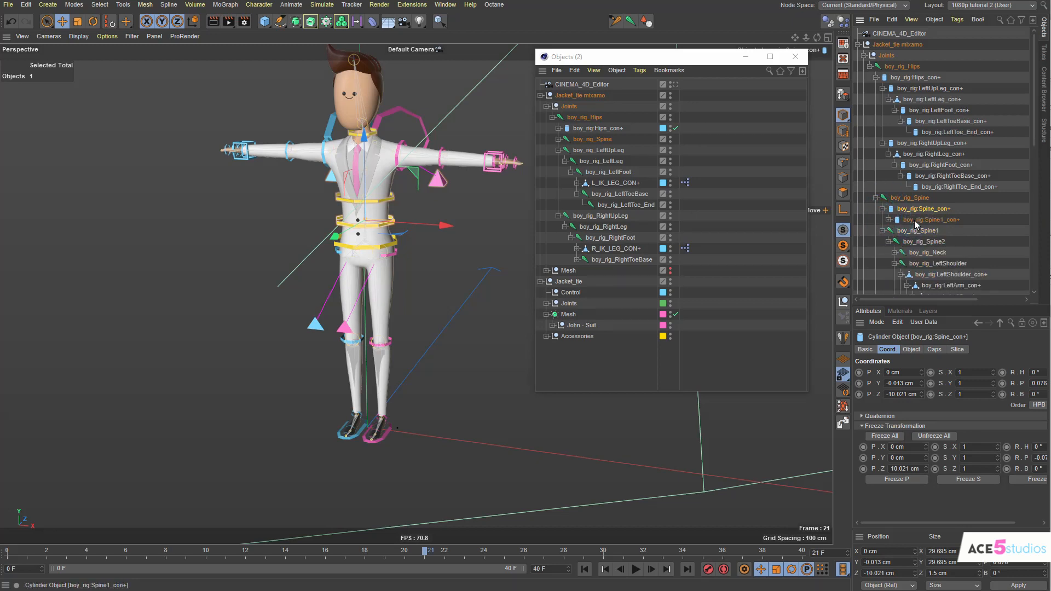
left_click_drag(925, 237, 925, 231)
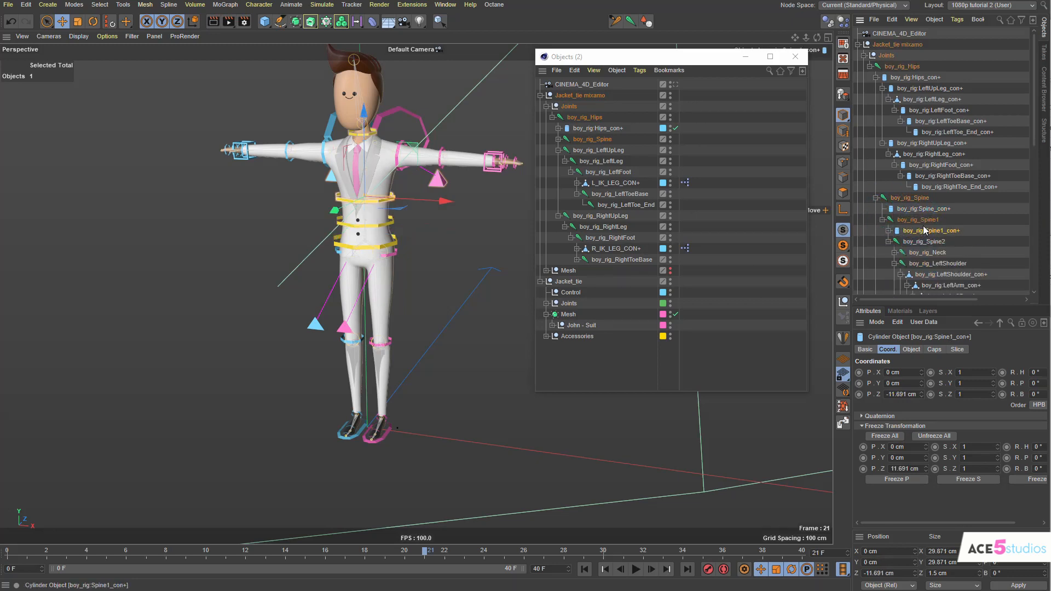
left_click(885, 230)
scroll(920, 232, "down", 2)
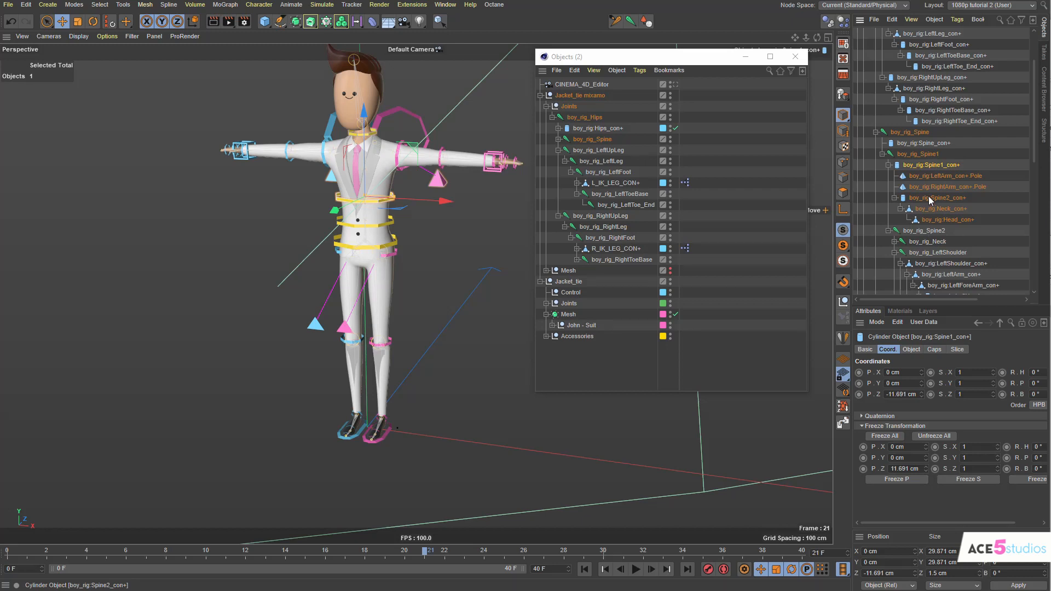
left_click_drag(929, 200, 950, 254)
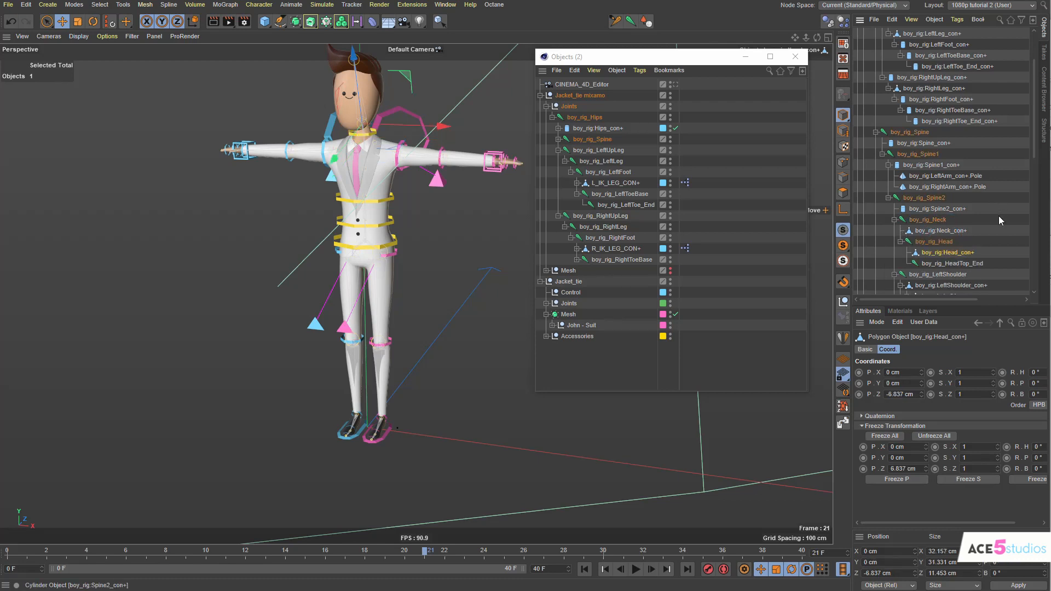
left_click(992, 217)
left_click(932, 177)
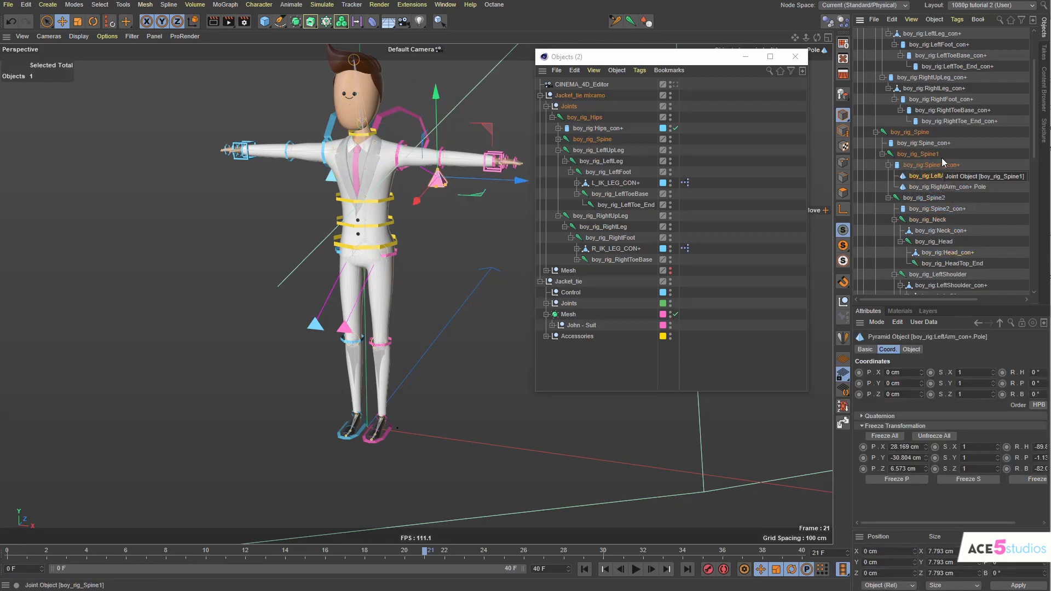
left_click(983, 143)
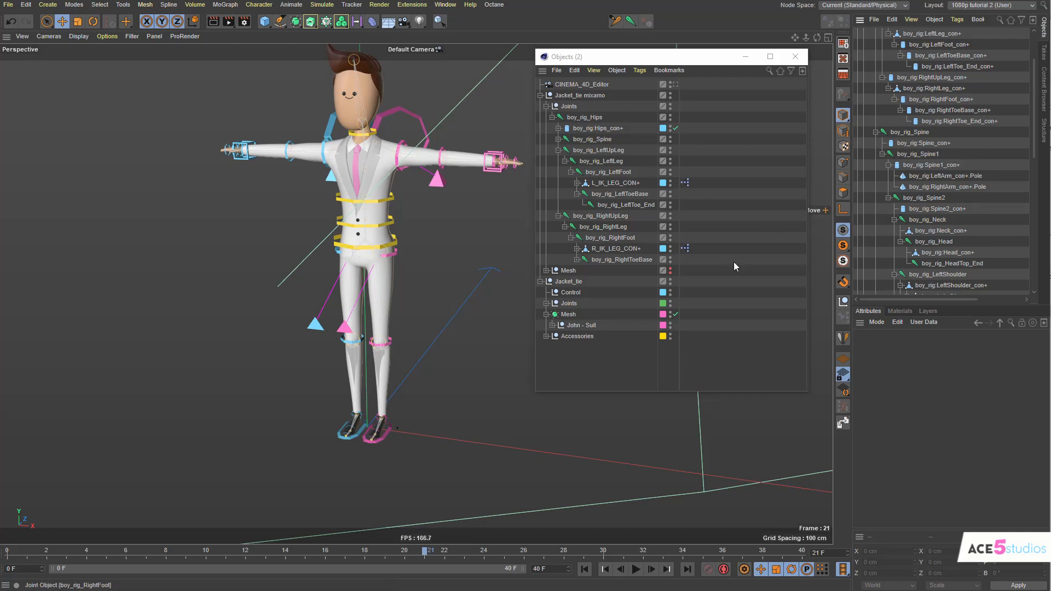
Step: Check the placement of the left arm and shoulder controllers under the Mixamo boy_rig_LeftShoulder joint, and clear the selection
left_click(404, 147)
scroll(960, 148, "down", 4)
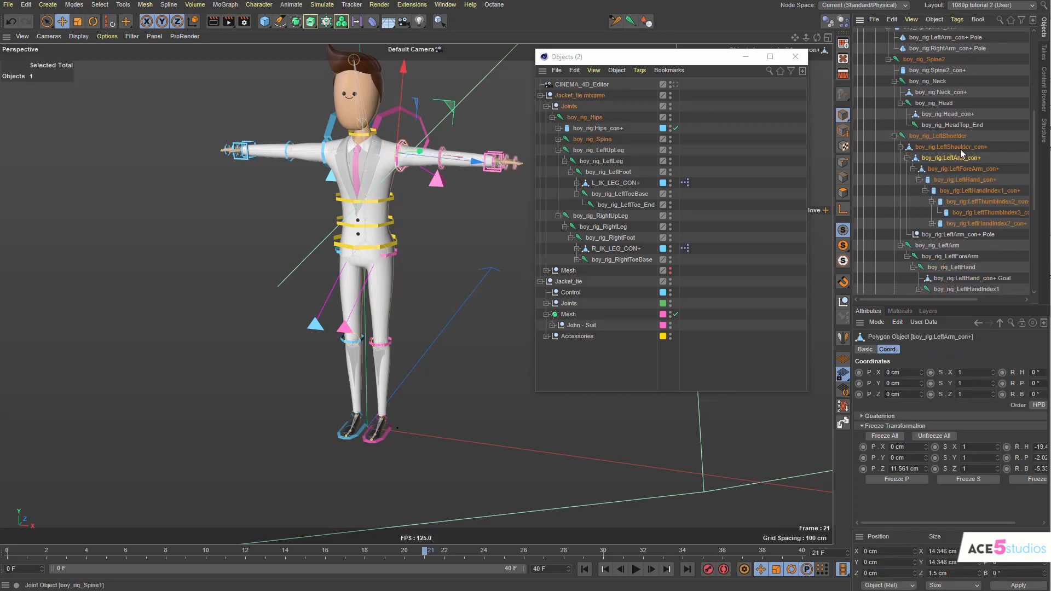
left_click(950, 147)
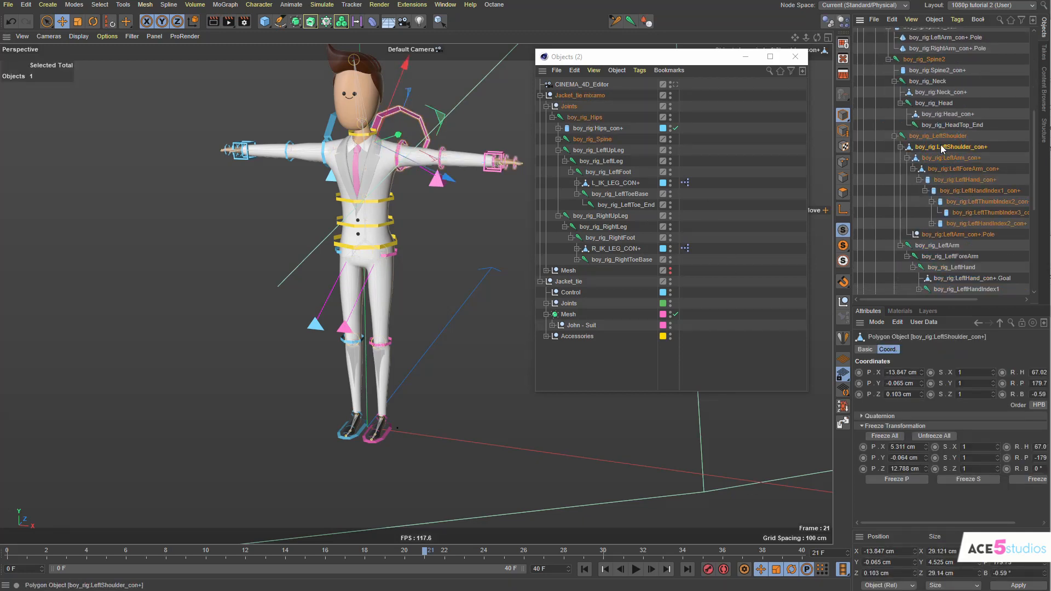
left_click(941, 143)
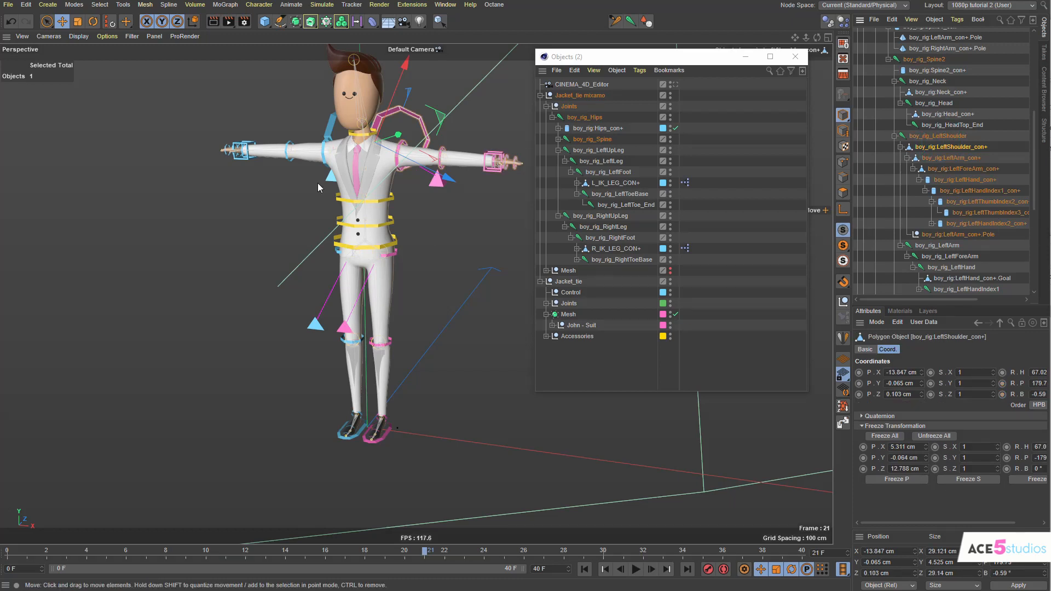
left_click(496, 179)
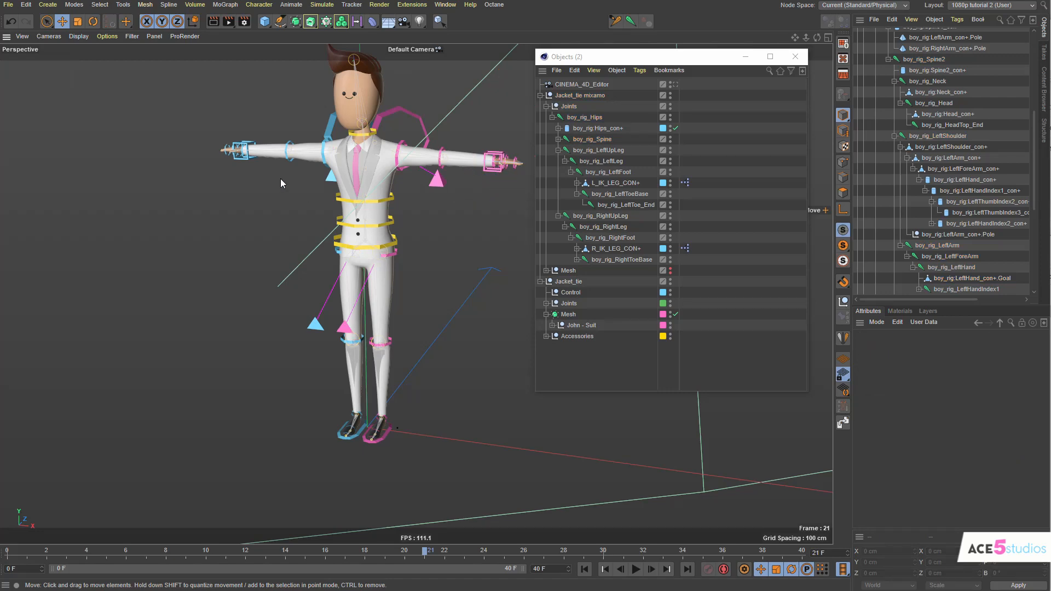
Step: Re-enable the Jacket_tie mixamo animation in the Timeline, close the Timeline and play the walk with the spine controllers attached
key("shift+F3")
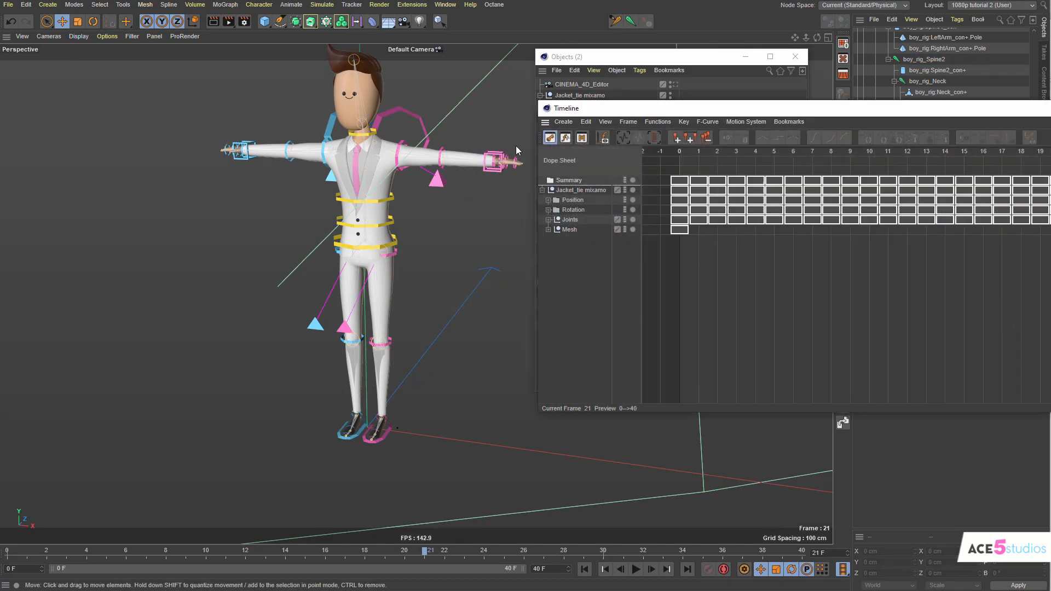
left_click(626, 191)
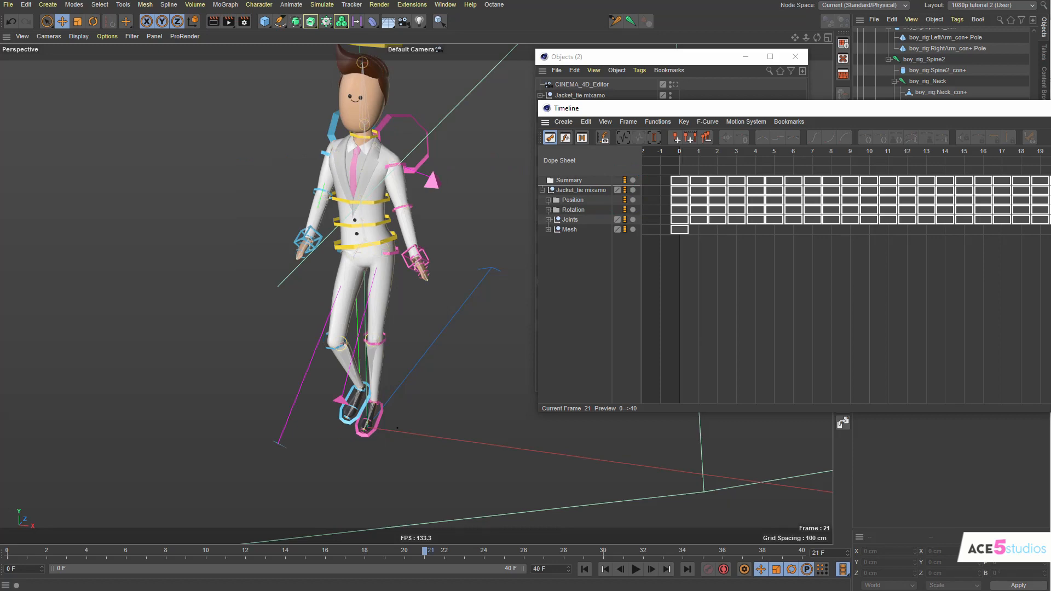
left_click(1050, 108)
key("F8")
left_click_drag(416, 227, 354, 237, "alt")
key("F8")
Step: Rotate the boy_rig:Head_con+ controller on top of the walk, playing the animation between adjustments
left_click(360, 161)
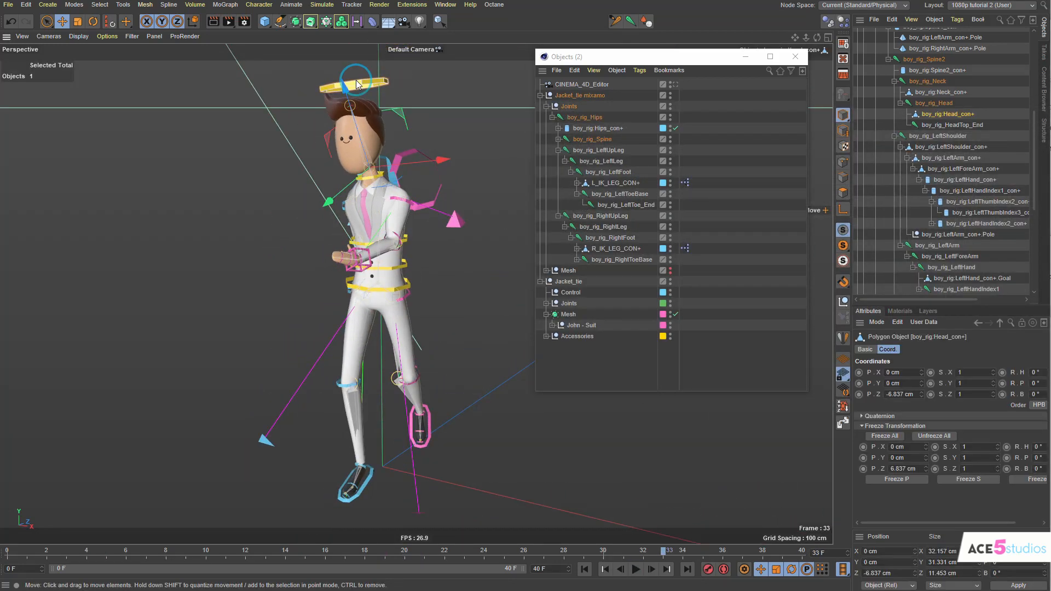
key("r")
left_click_drag(359, 170, 332, 206)
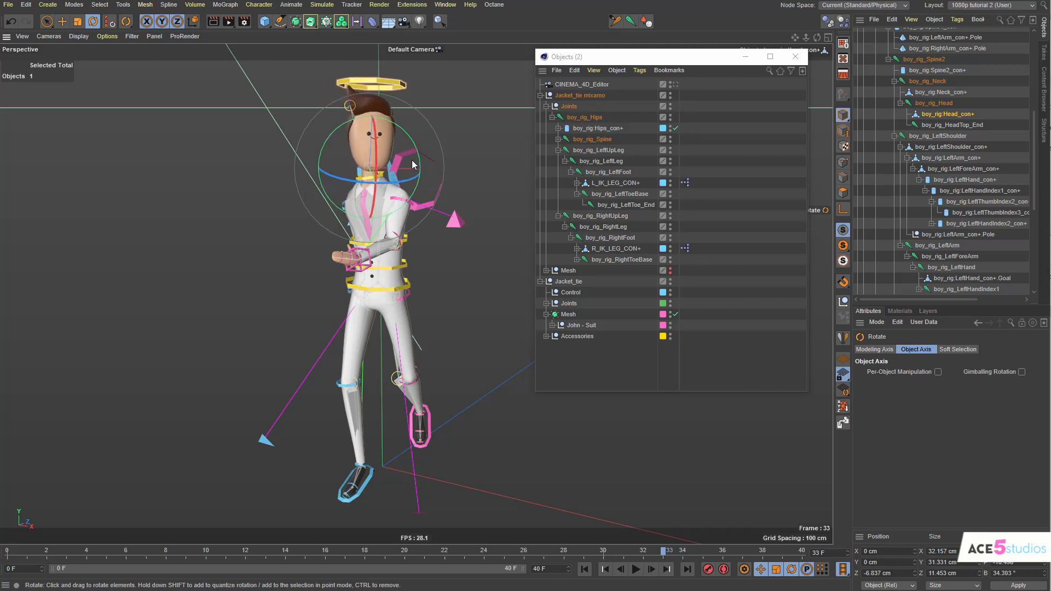
key("F8")
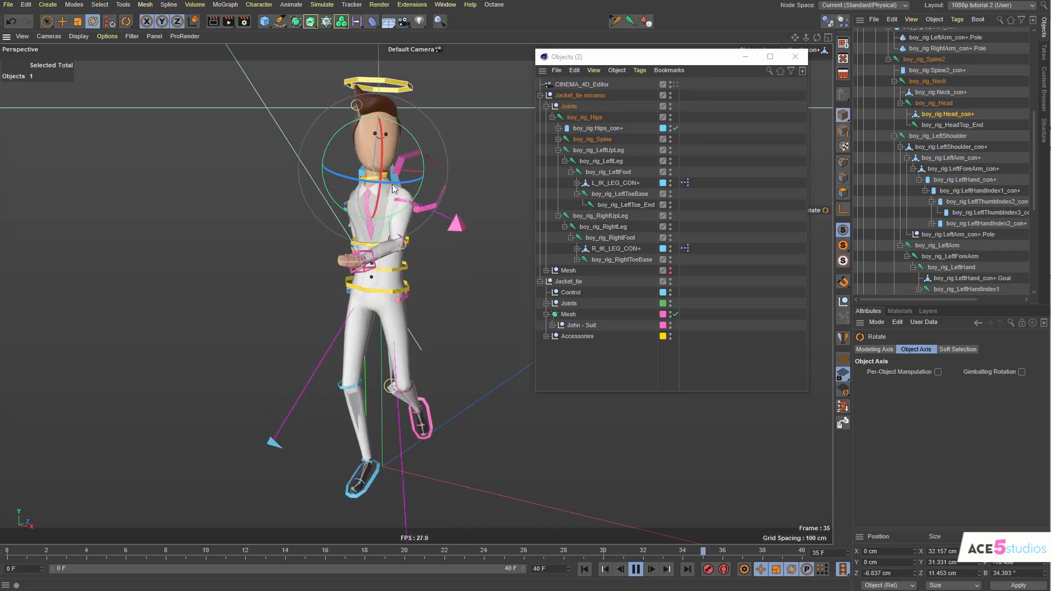
key("F8")
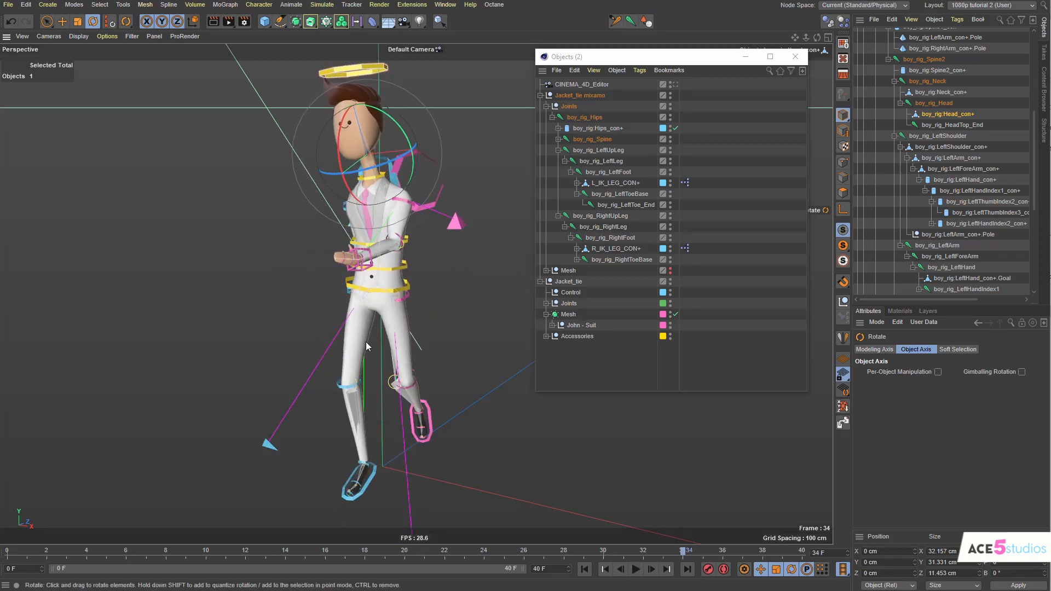
left_click_drag(406, 185, 318, 185, "alt")
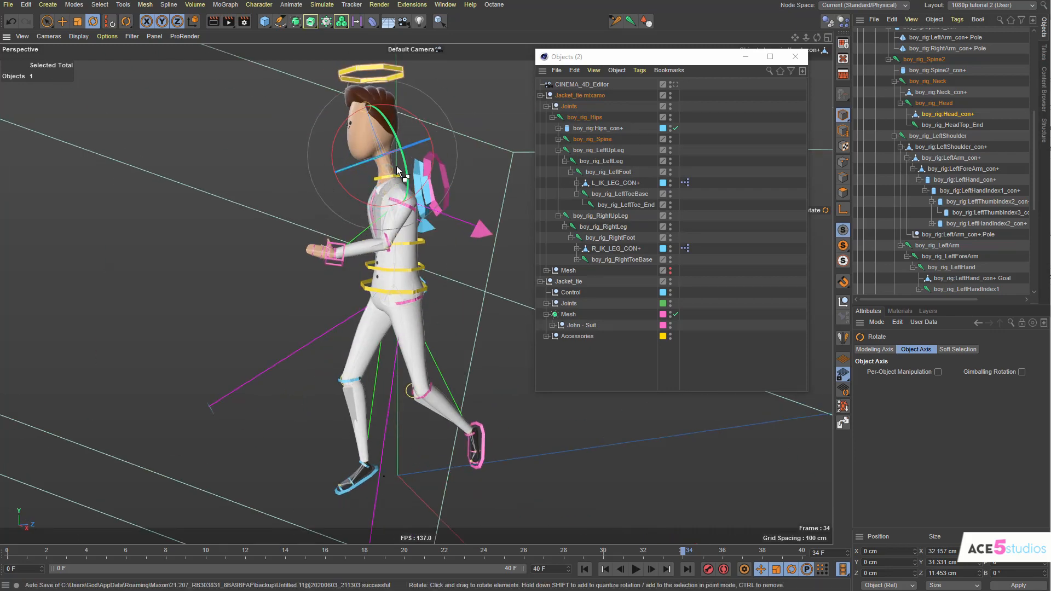
left_click_drag(398, 170, 319, 202)
left_click_drag(392, 156, 330, 100)
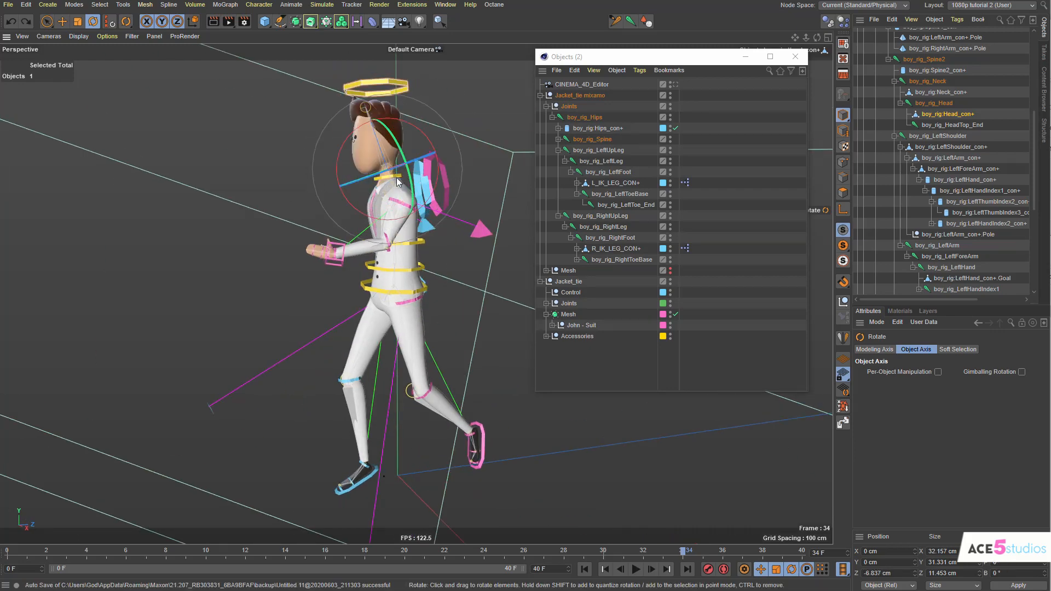
Step: Unfreeze all coordinates of the head and neck controllers, and of the Jacket_tie mixamo Joints group with its whole hierarchy
left_click(945, 115)
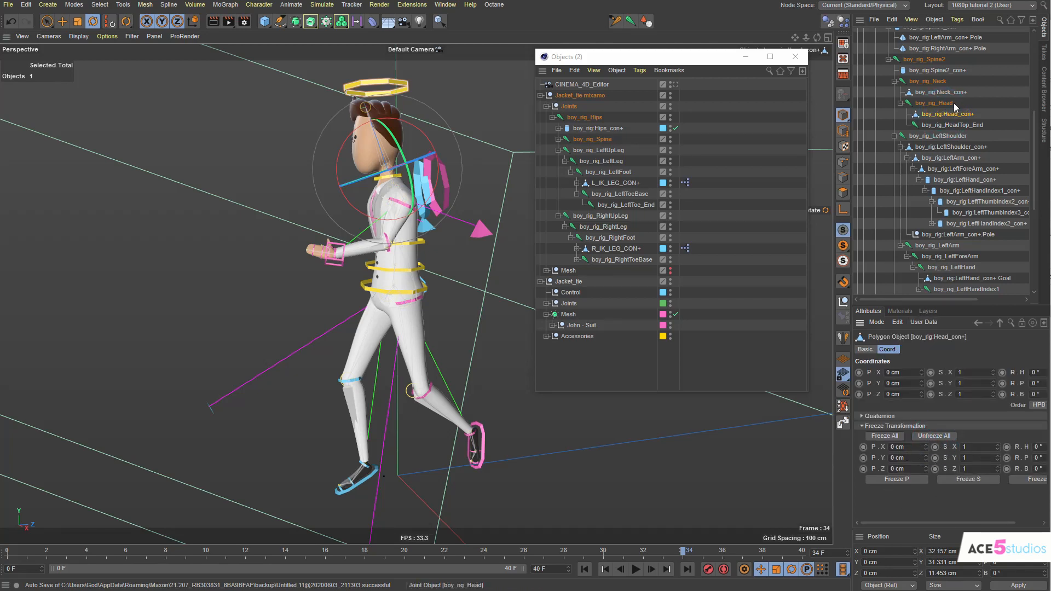
left_click(938, 93)
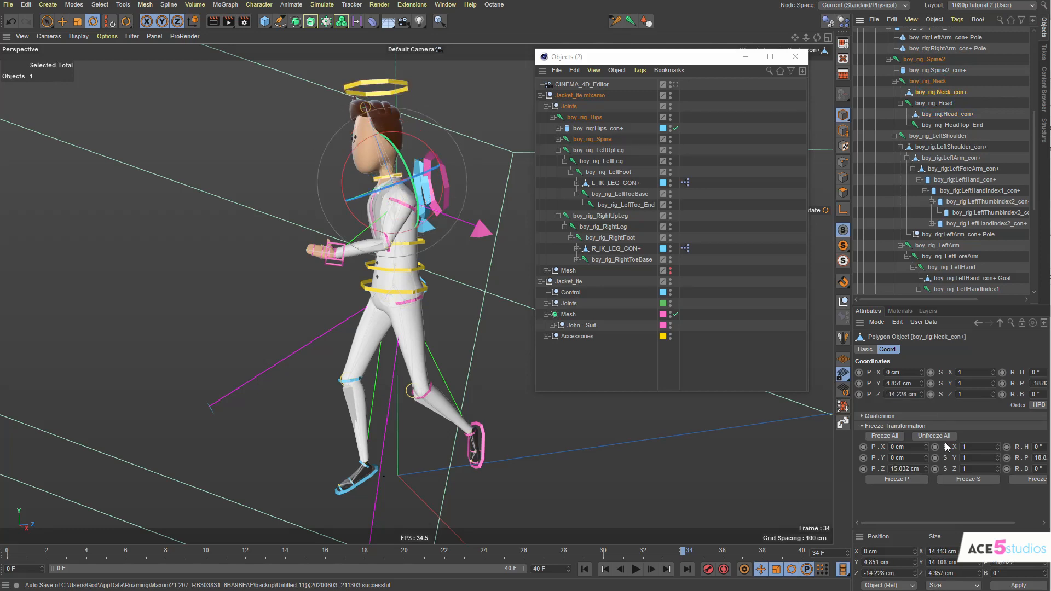
scroll(911, 137, "up", 4)
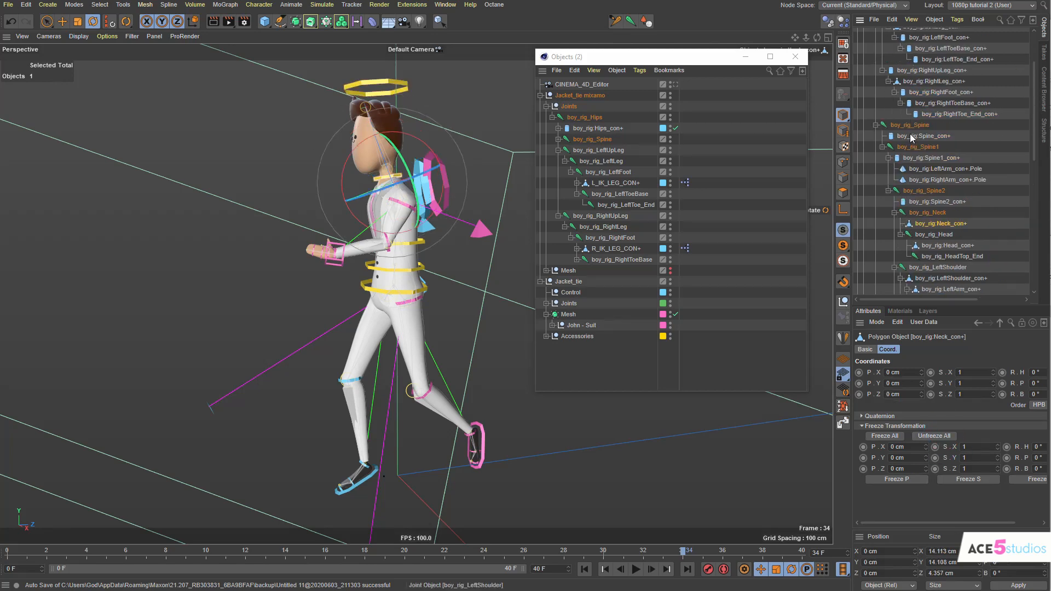
scroll(949, 227, "down", 6)
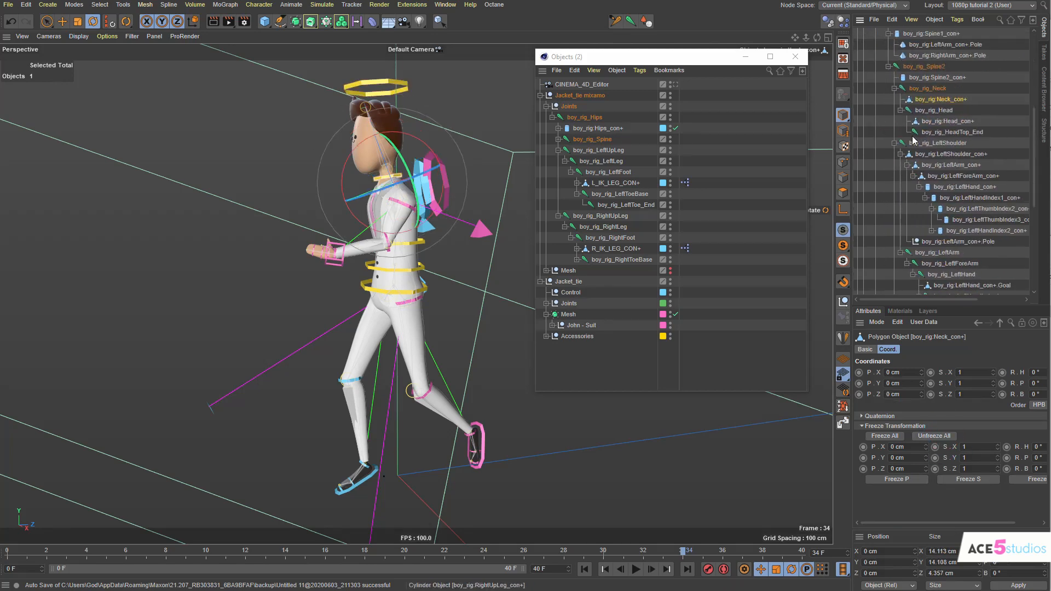
scroll(949, 208, "down", 2)
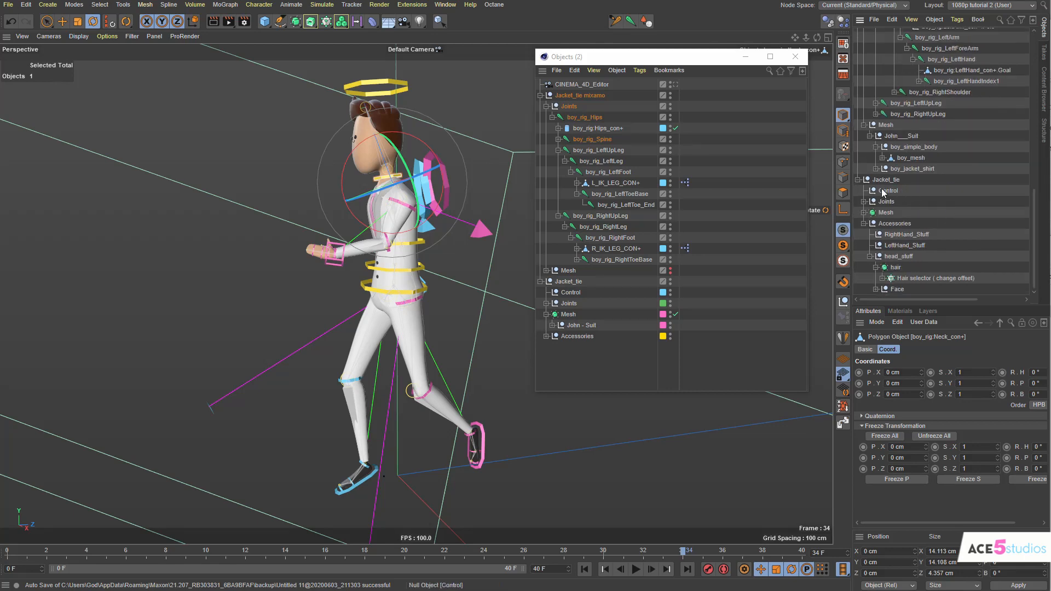
scroll(979, 144, "down", 1)
scroll(979, 144, "up", 8)
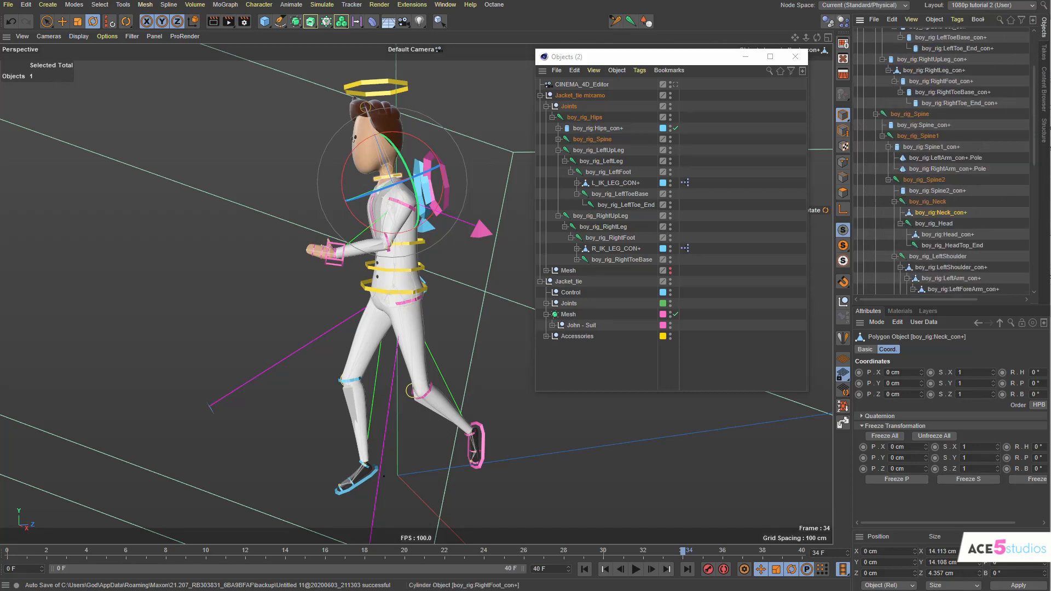
left_click(930, 191)
scroll(933, 98, "up", 3)
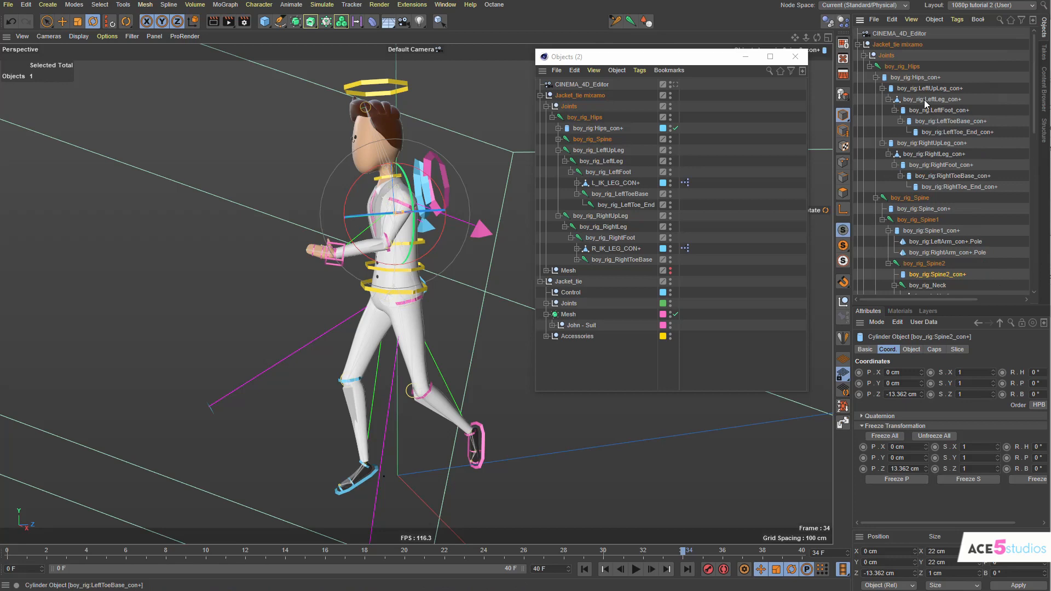
middle_click(887, 56)
left_click(934, 436)
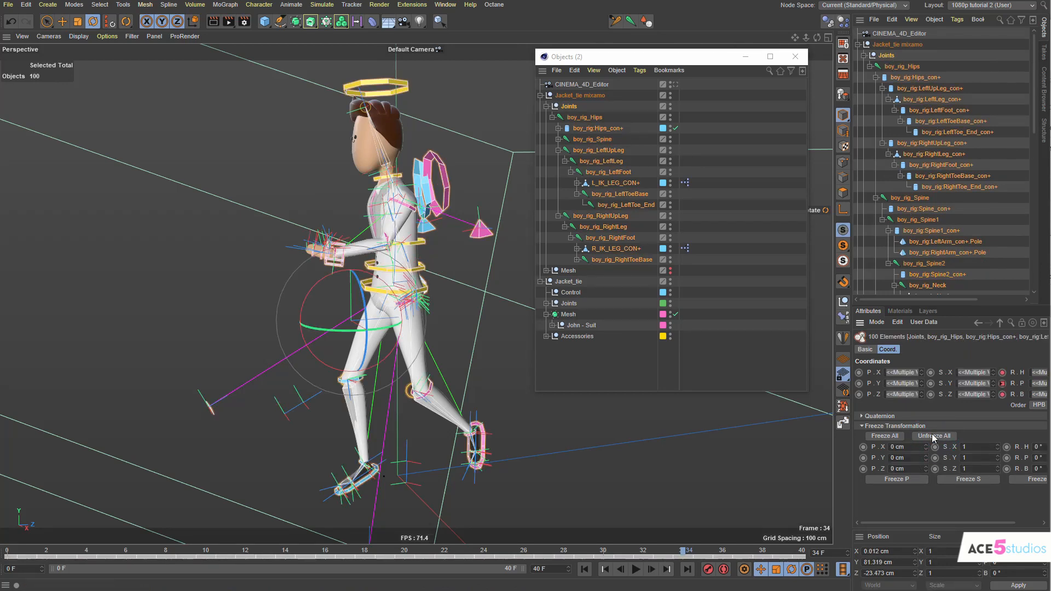
Step: Try moving the head controller away from the body while playing the walk, and undo the move
left_click(396, 90)
key("e")
left_click_drag(421, 261, 393, 201)
middle_click_drag(393, 201, 395, 278, "alt")
left_click_drag(395, 278, 438, 230, "alt")
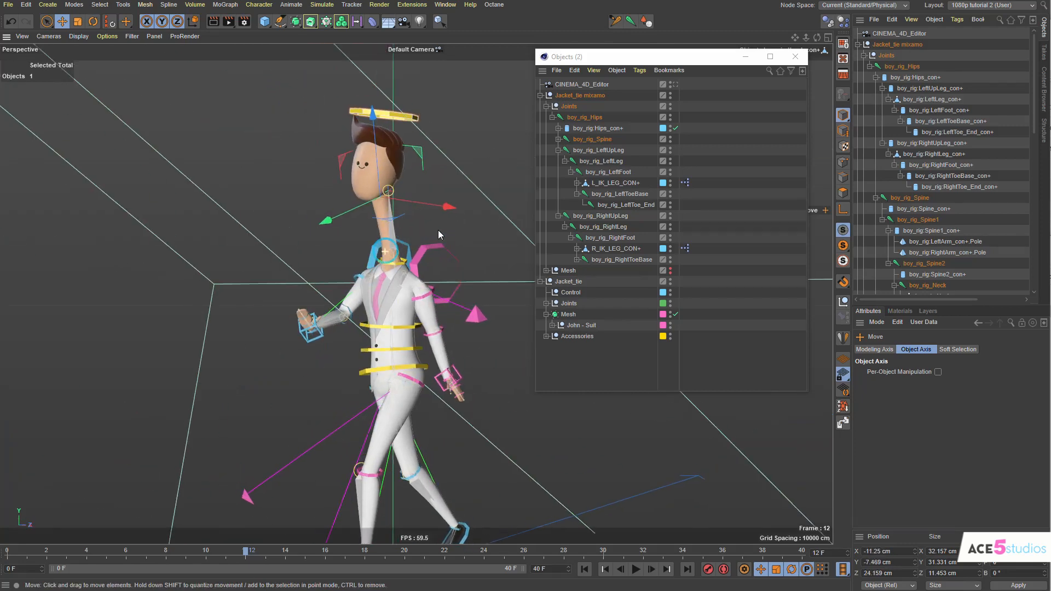
key("F8")
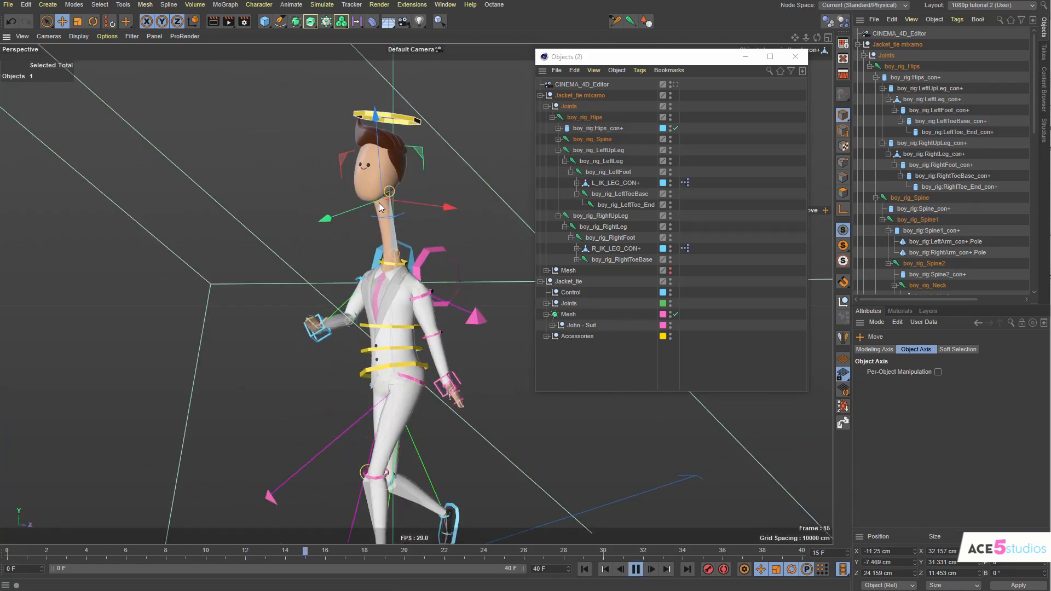
key("ctrl+z")
Step: Play the walk from the side and select L_IK_LEG_CON+ to examine how the left foot controller follows the leg
left_click_drag(337, 329, 381, 383, "alt")
middle_click_drag(379, 420, 373, 359, "alt")
key("F8")
left_click_drag(387, 457, 373, 428, "alt")
left_click(395, 441)
key("F8")
key("F8")
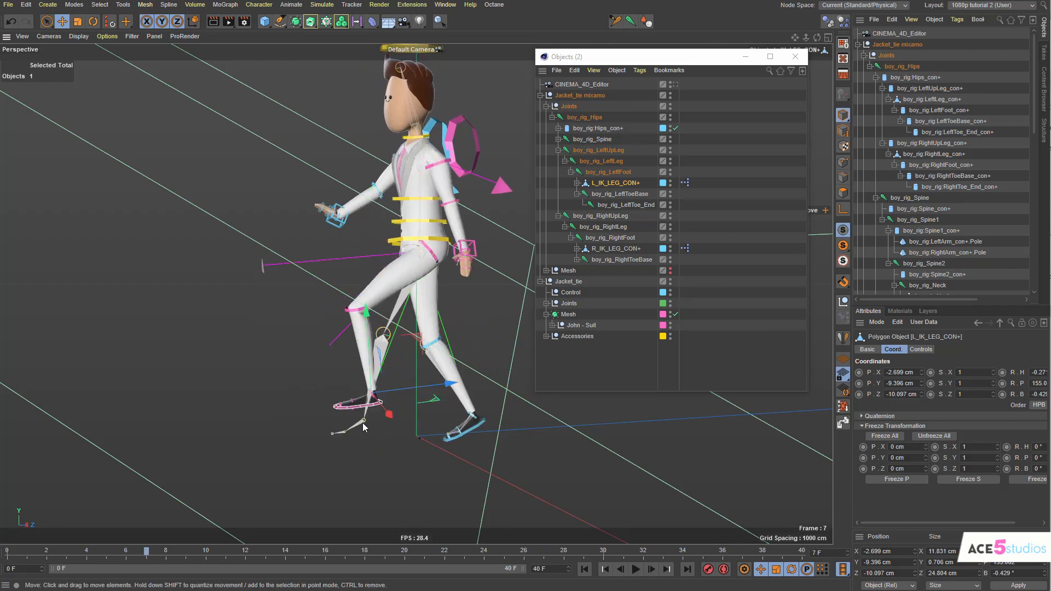
Step: Undo the last changes to L_IK_LEG_CON+ and keyframe its coordinates at frame 0
key("shift+f")
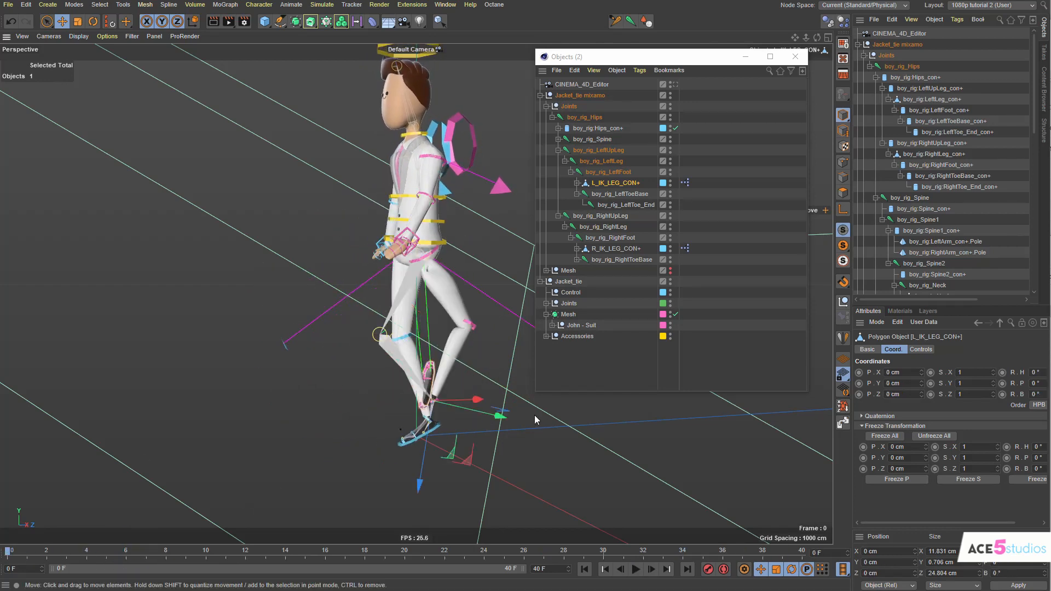
key("ctrl+z")
key("ctrl+z")
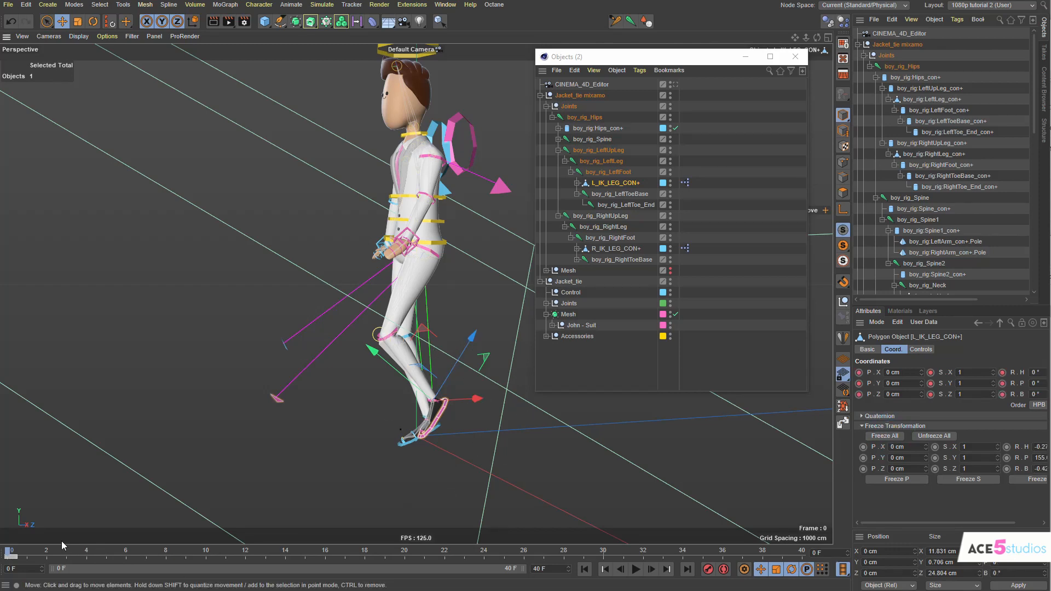
Step: Keyframe the left foot controller raised about 15 cm at frame 8, and copy its frame 0 key to frame 22
left_click_drag(11, 552, 163, 555)
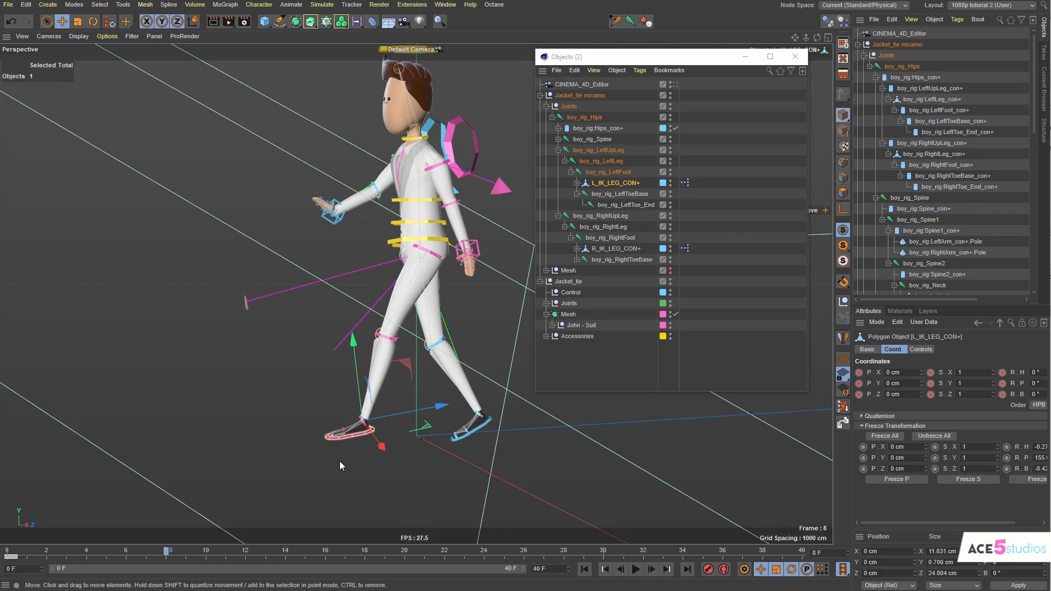
left_click_drag(340, 462, 347, 442)
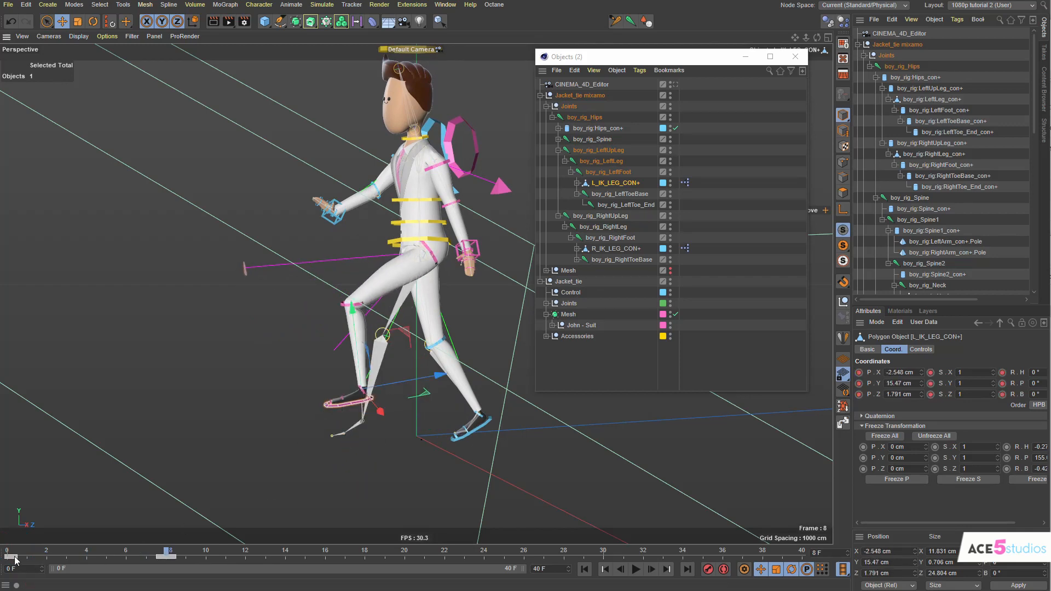
left_click_drag(13, 556, 280, 557)
left_click_drag(194, 558, 368, 580)
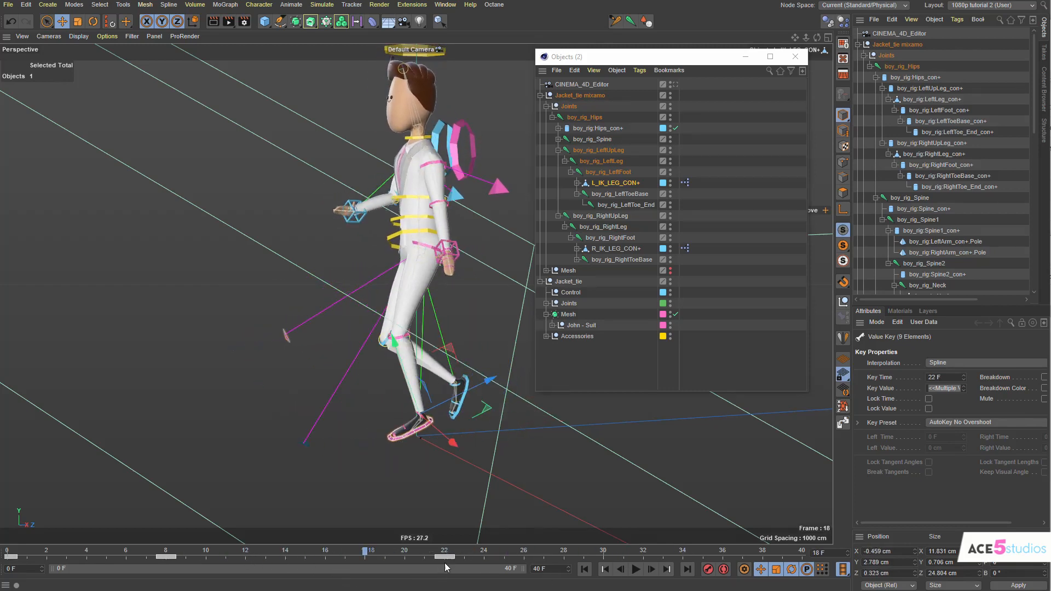
left_click_drag(444, 557, 8, 584)
Step: Try lowering the hips controller to -17.86 cm on its Z position and play the walk to check the bent knees
left_click(432, 230)
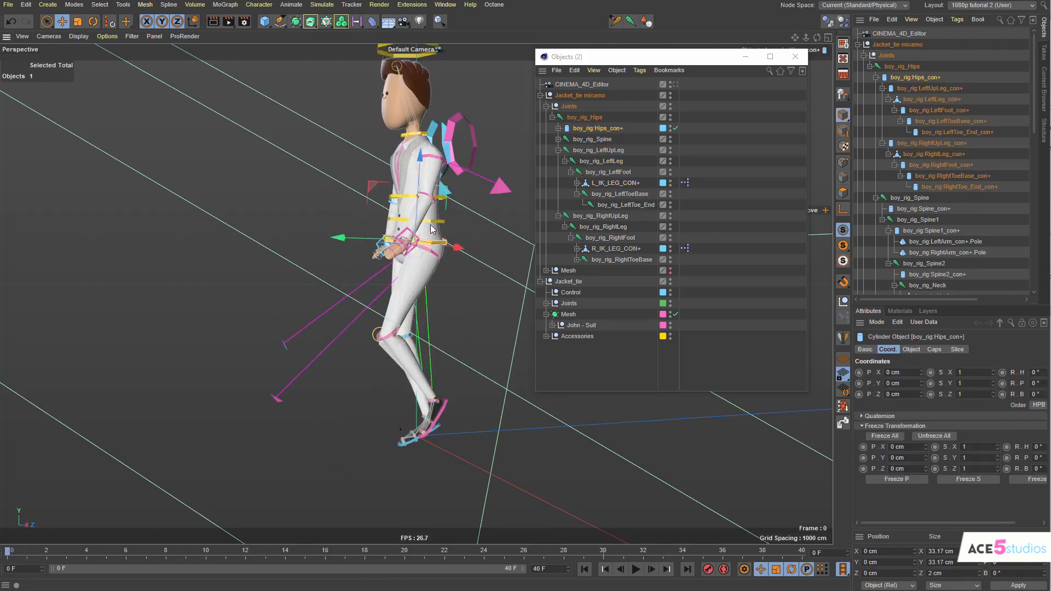
left_click_drag(419, 201, 419, 241)
left_click_drag(386, 278, 477, 278, "alt")
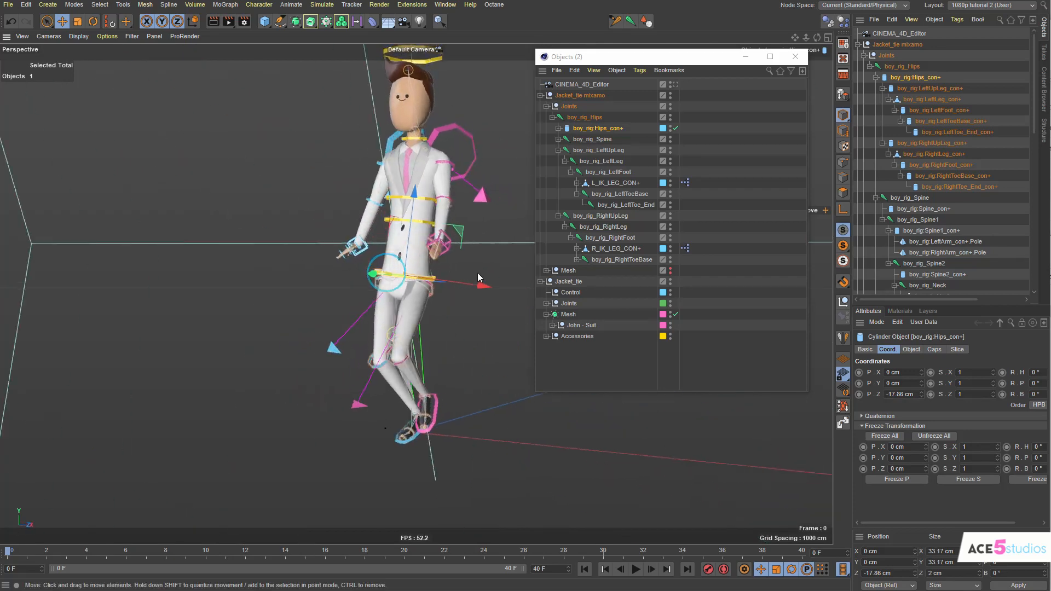
middle_click_drag(411, 242, 386, 291, "alt")
key("F8")
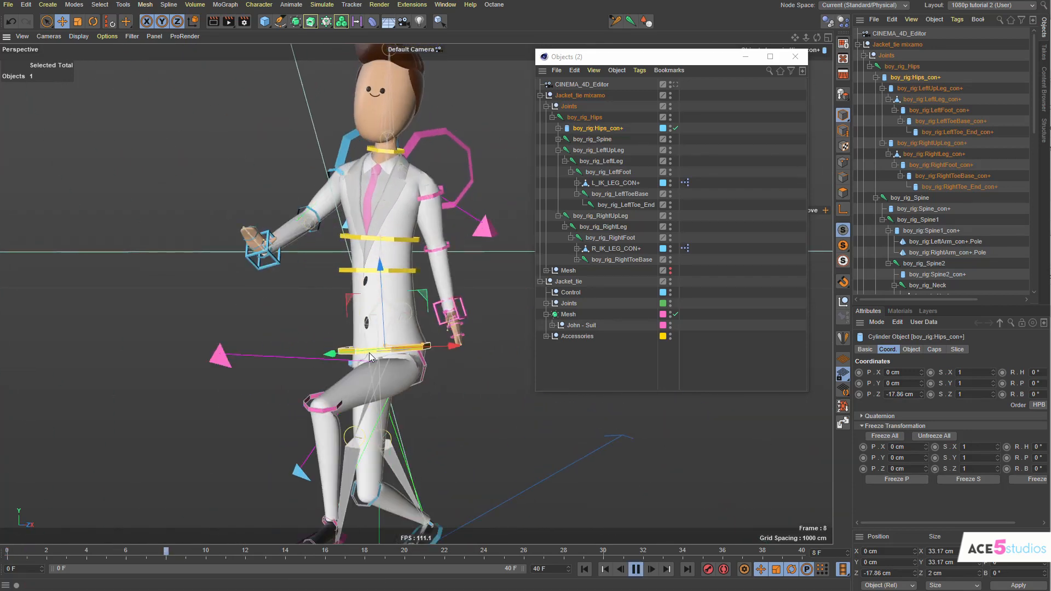
scroll(151, 364, "up", 3)
scroll(282, 330, "down", 3)
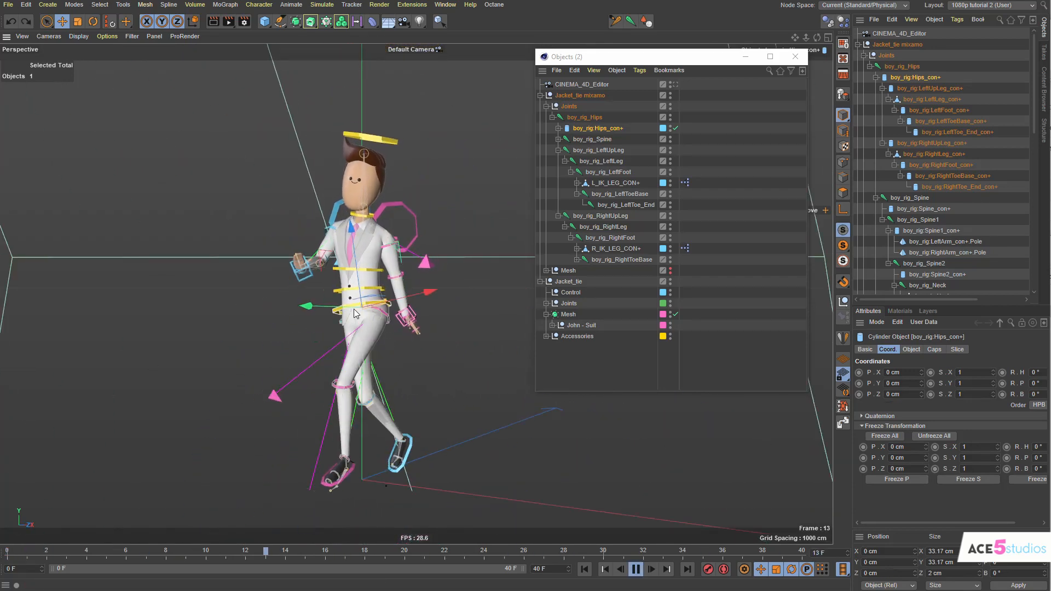
key("F8")
Step: Select the hips, spine, neck and head controllers together, try moving them as a group, and undo the move
left_click(343, 284, "shift")
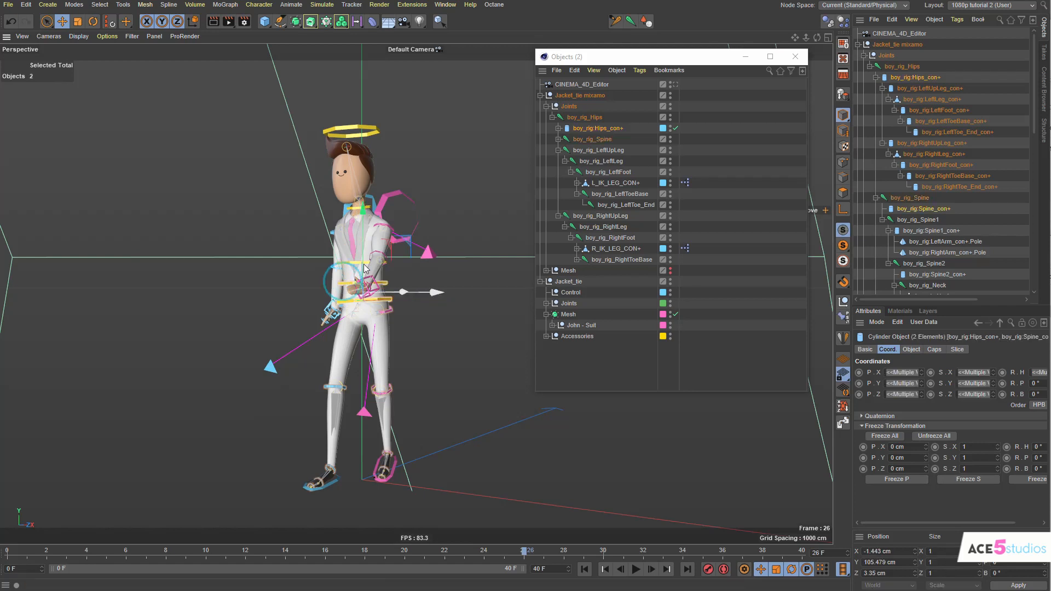
left_click(351, 263, "shift")
left_click(354, 208, "shift")
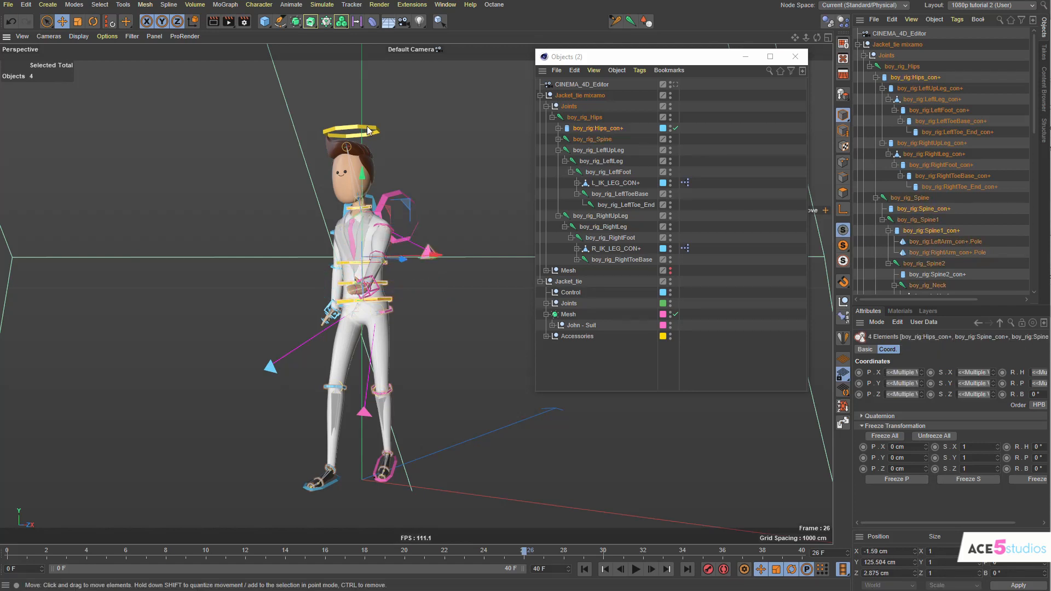
left_click(363, 126, "shift")
left_click_drag(360, 188, 286, 160)
key("ctrl+z")
Step: Add the shoulder controllers and boy_rig:Spine2_con+ to the selected body controllers
left_click(416, 222, "shift")
key("F8")
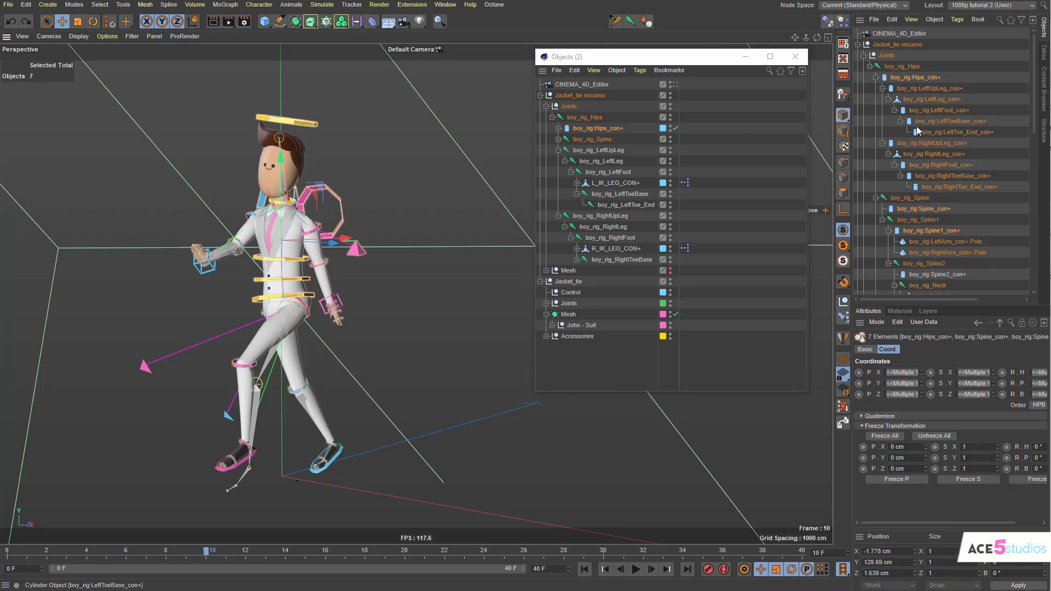
scroll(912, 115, "down", 3)
left_click(942, 231, "ctrl")
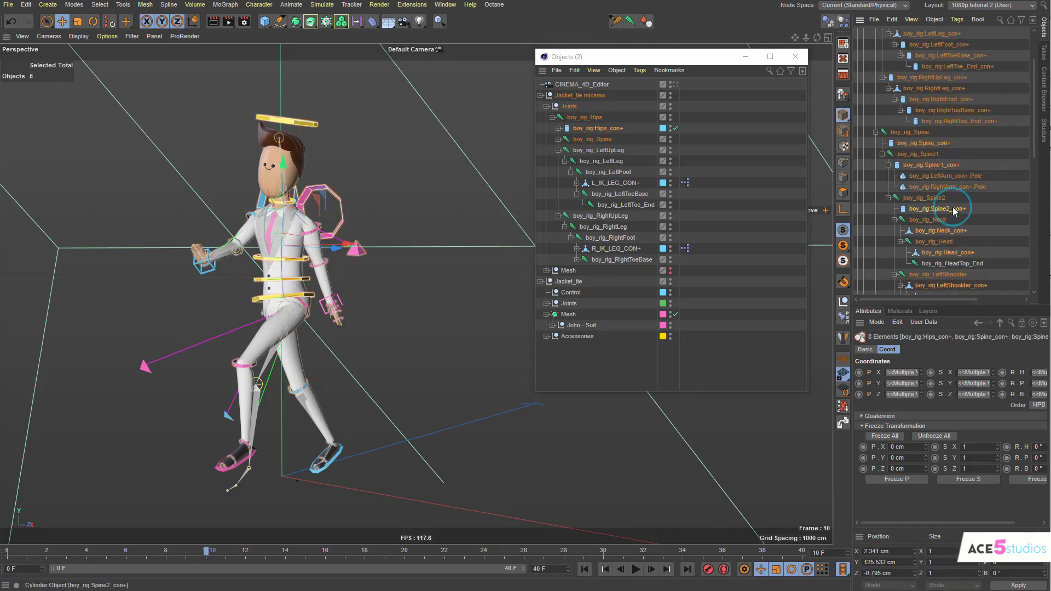
Step: Lower the selected body controllers together by about 14 cm and play the walk
left_click_drag(283, 163, 283, 191)
key("F8")
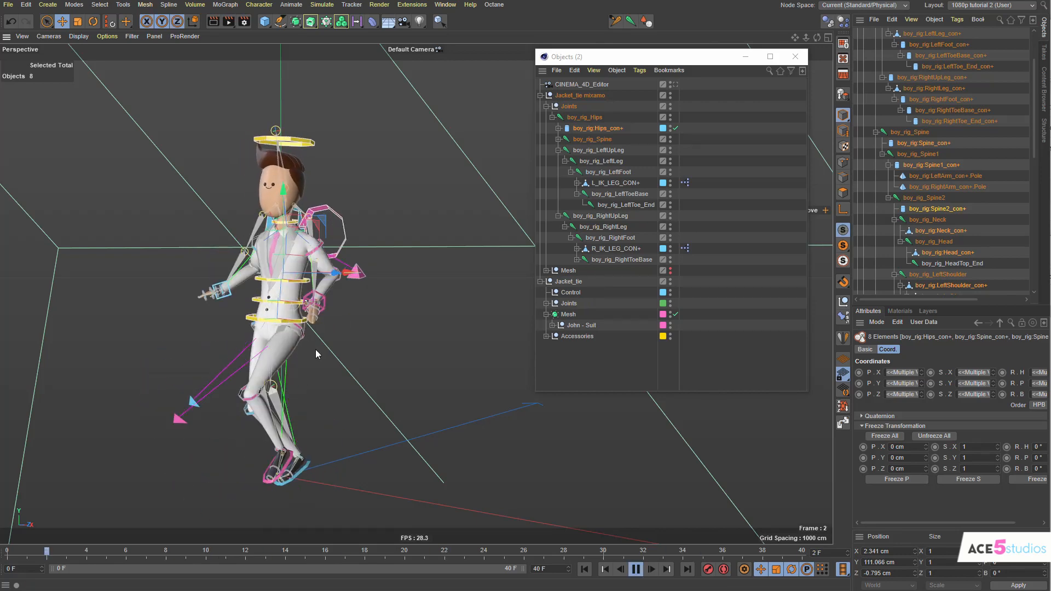
left_click_drag(315, 349, 203, 359, "alt")
Step: Raise the selected body controllers during playback and check the walk from several angles
left_click_drag(289, 197, 389, 237)
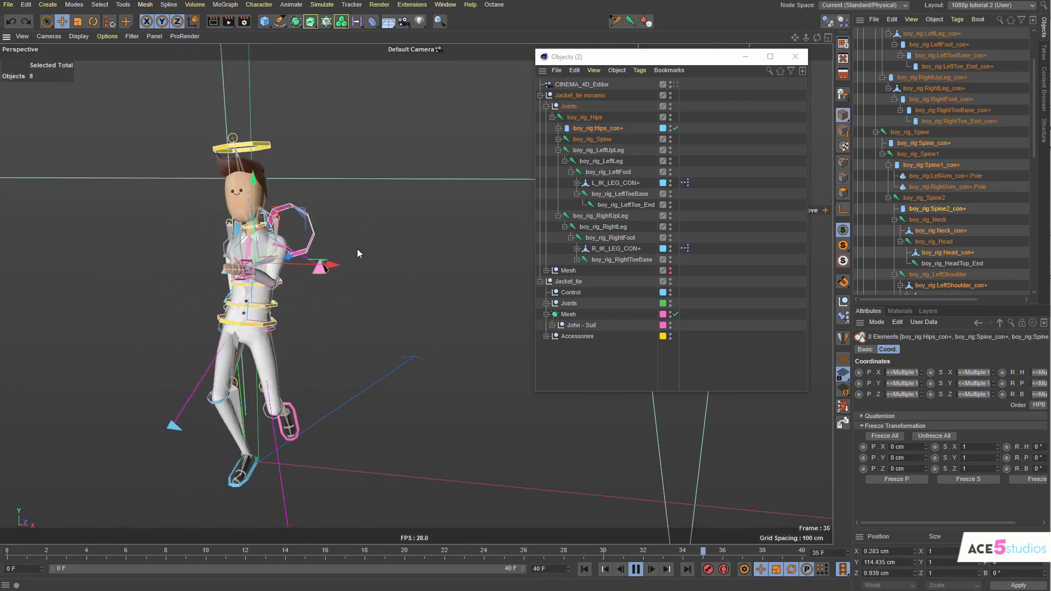
left_click_drag(249, 383, 136, 348, "alt")
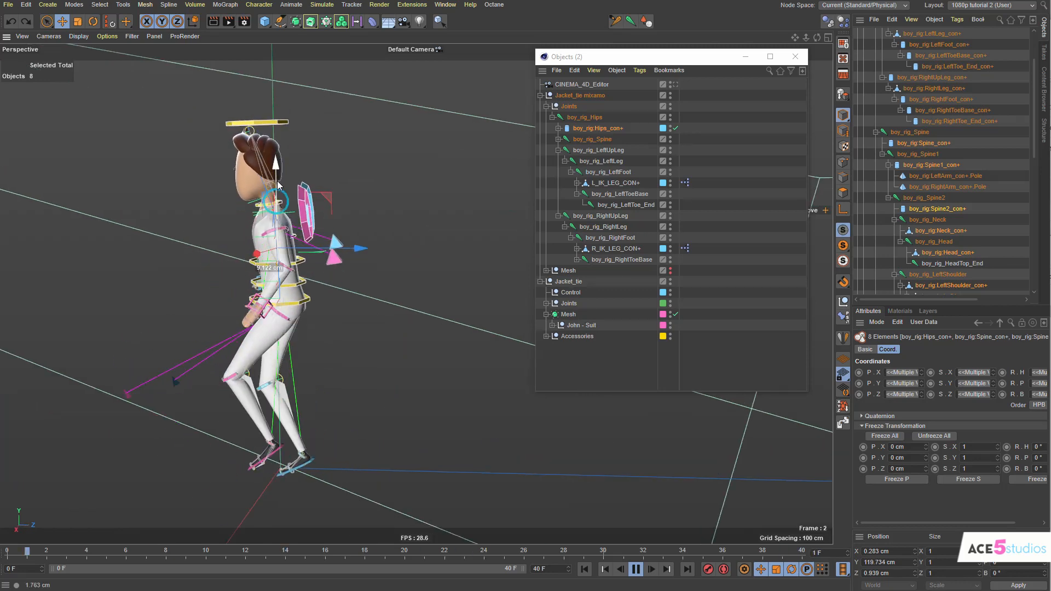
left_click_drag(298, 295, 382, 282, "alt")
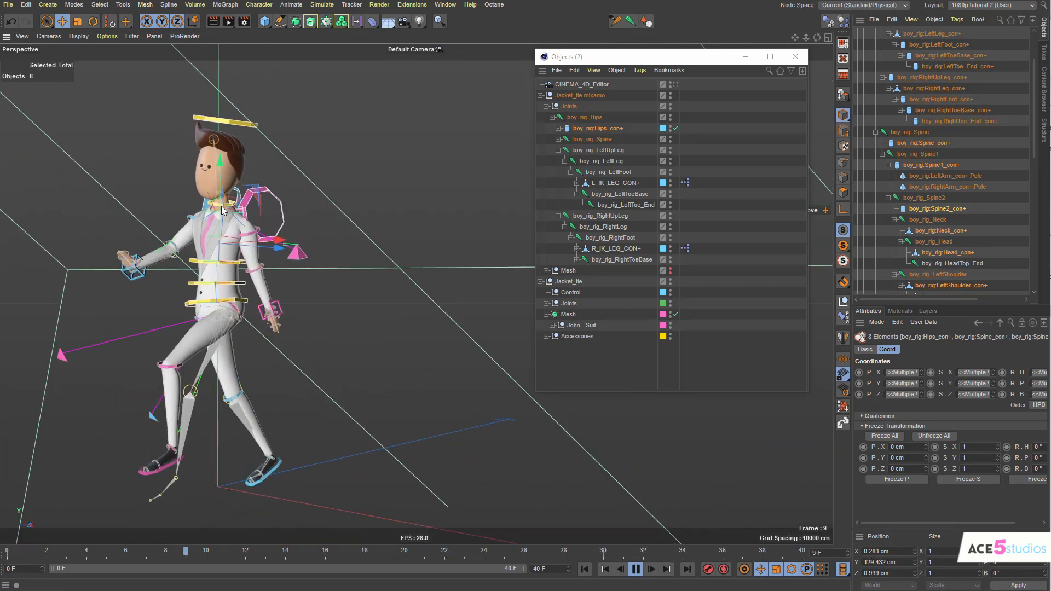
left_click_drag(221, 203, 222, 197)
mouse_move(206, 336)
left_mouse_down("alt")
mouse_move(93, 348)
mouse_move(240, 320)
mouse_move(226, 338)
left_mouse_up("alt")
mouse_move(319, 298)
left_mouse_down("alt")
mouse_move(352, 299)
mouse_move(298, 298)
left_mouse_up("alt")
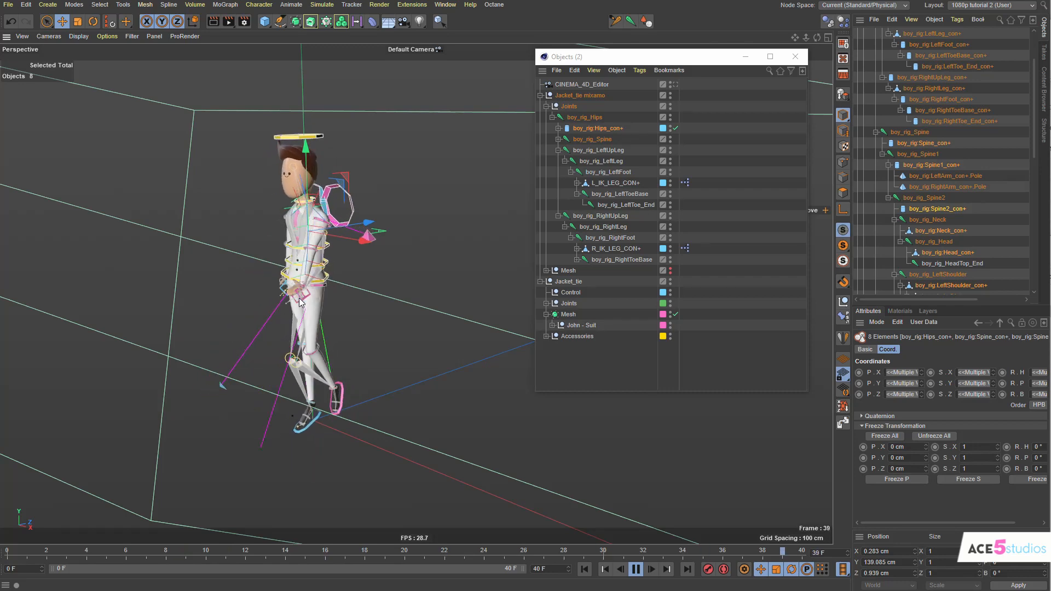